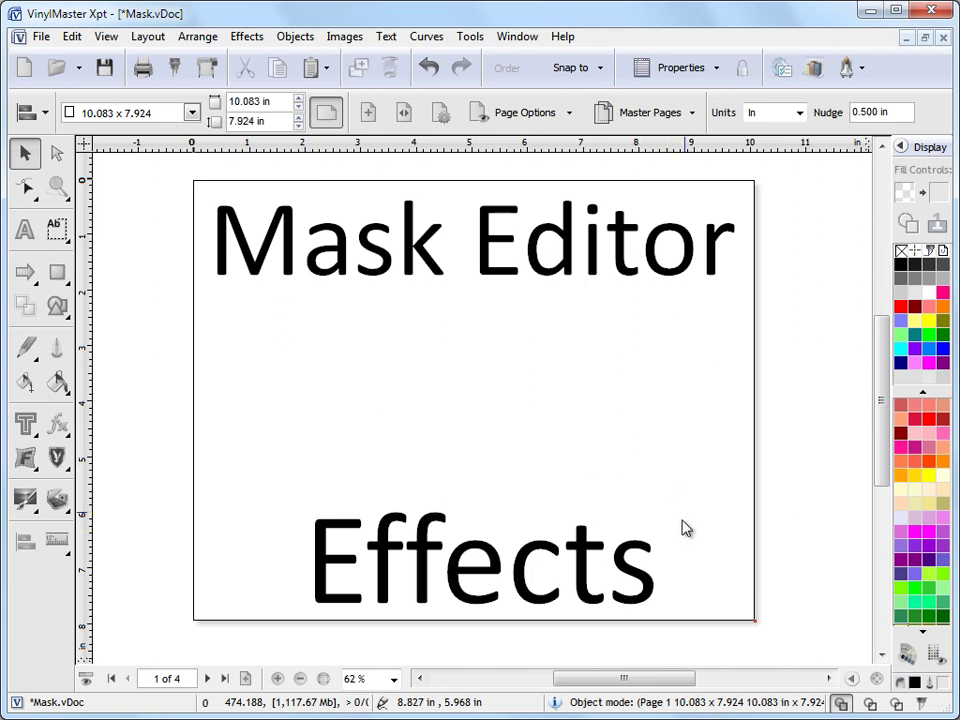
On page 2, move the woman's photo onto the top of the grey panel and select both.
{"action": "left_click", "coordinate": [207, 679]}
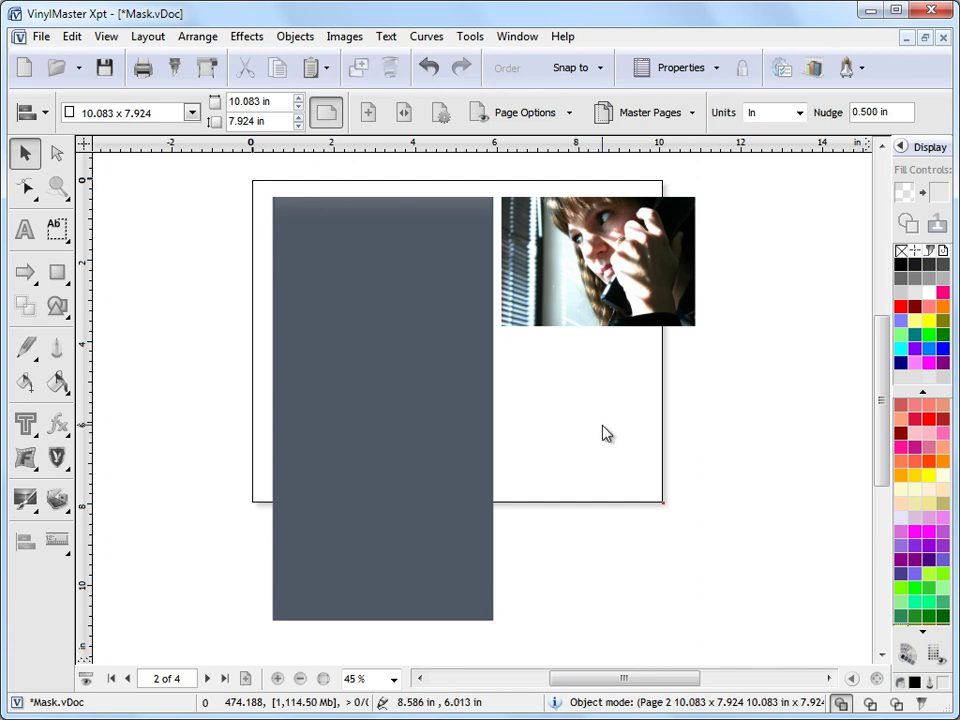
{"action": "left_click", "coordinate": [603, 266]}
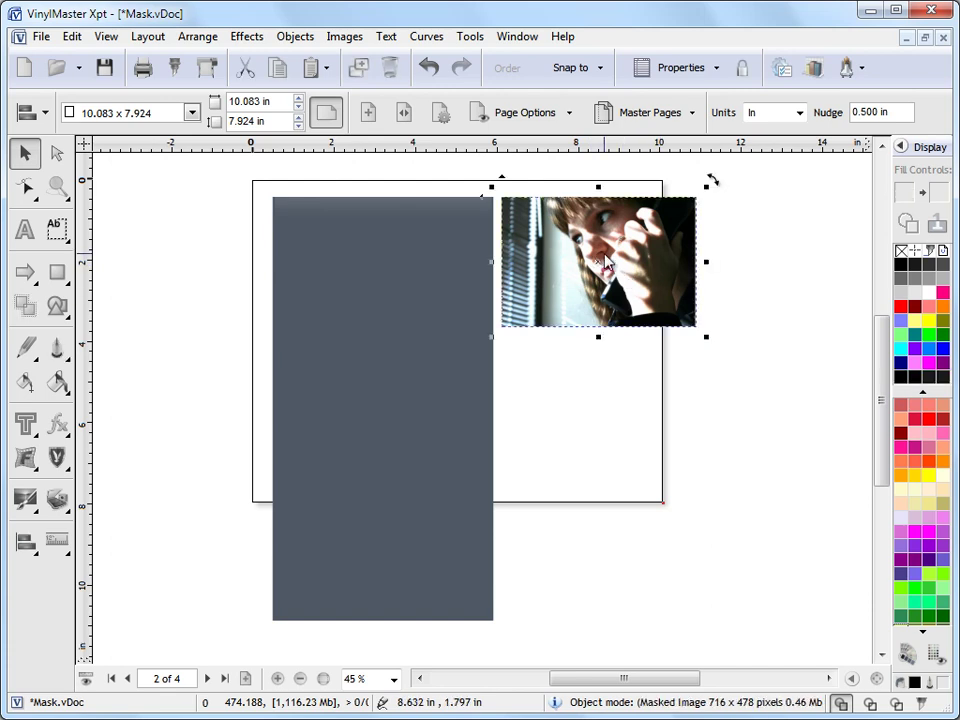
{"action": "left_click", "coordinate": [424, 251]}
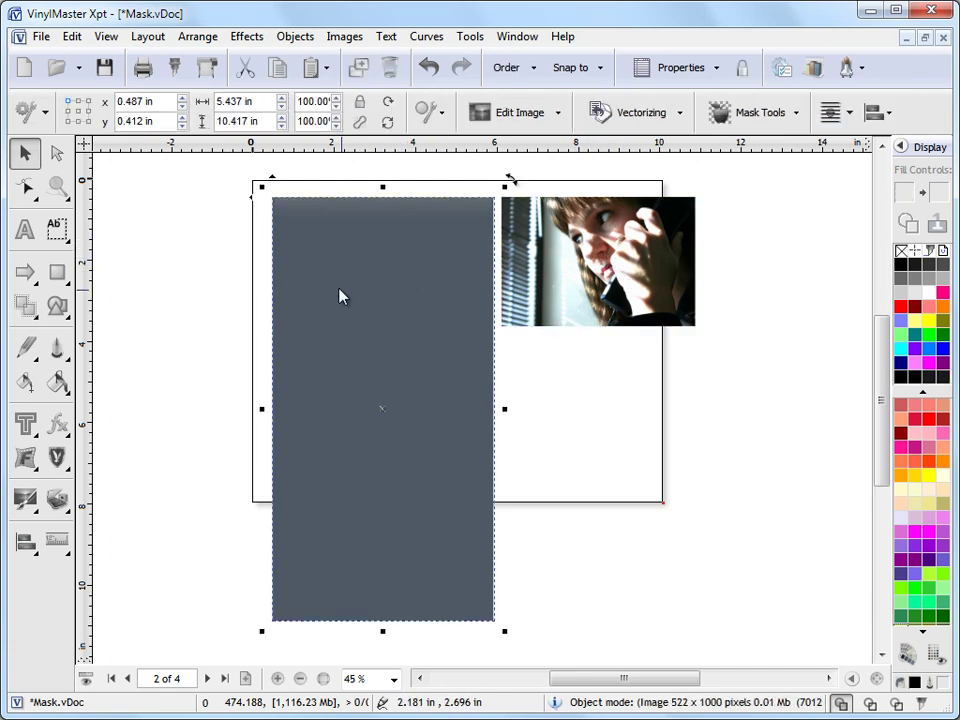
{"action": "left_click", "coordinate": [589, 392]}
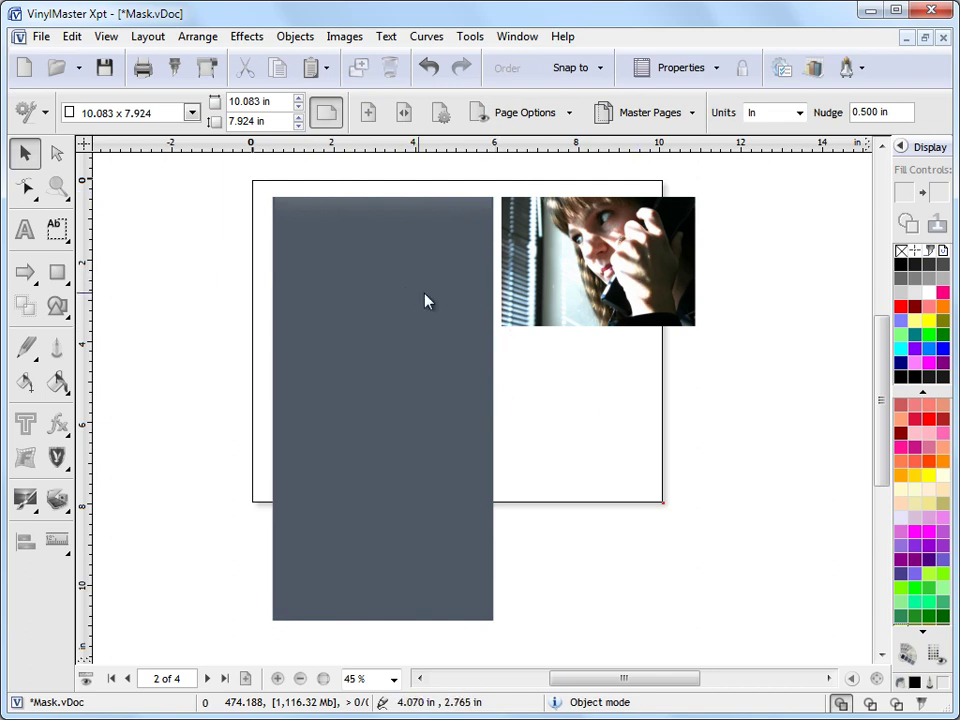
{"action": "left_click_drag", "start_coordinate": [628, 290], "coordinate": [400, 318]}
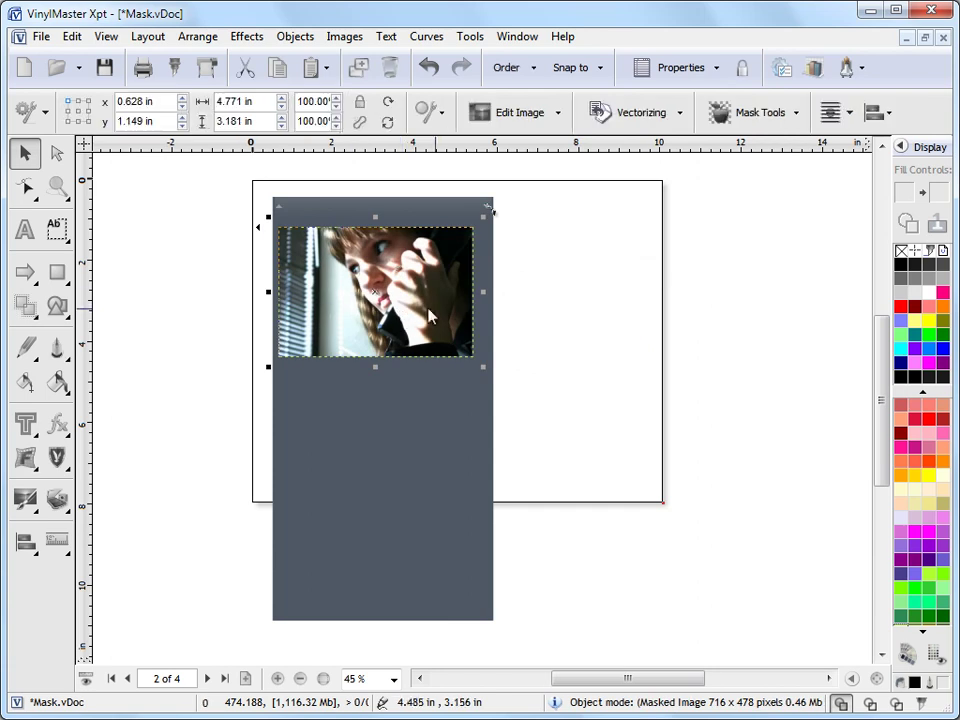
{"action": "left_click", "coordinate": [463, 447], "text": "shift"}
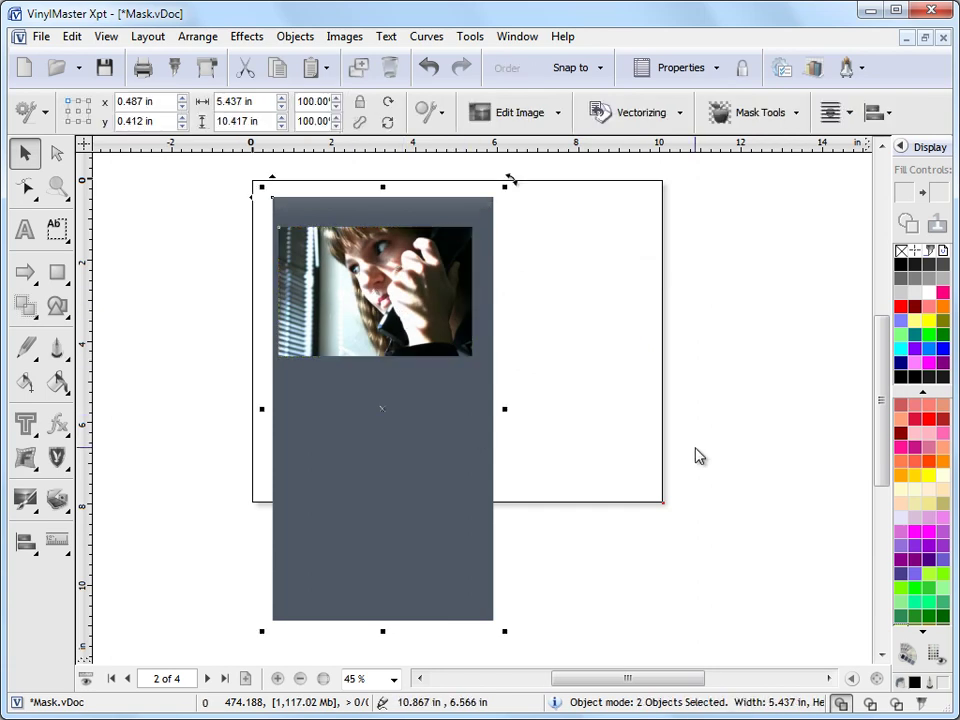
Align the photo to the grey panel's top and right edges.
{"action": "key", "text": "t"}
{"action": "key", "text": "r"}
{"action": "left_click", "coordinate": [688, 375]}
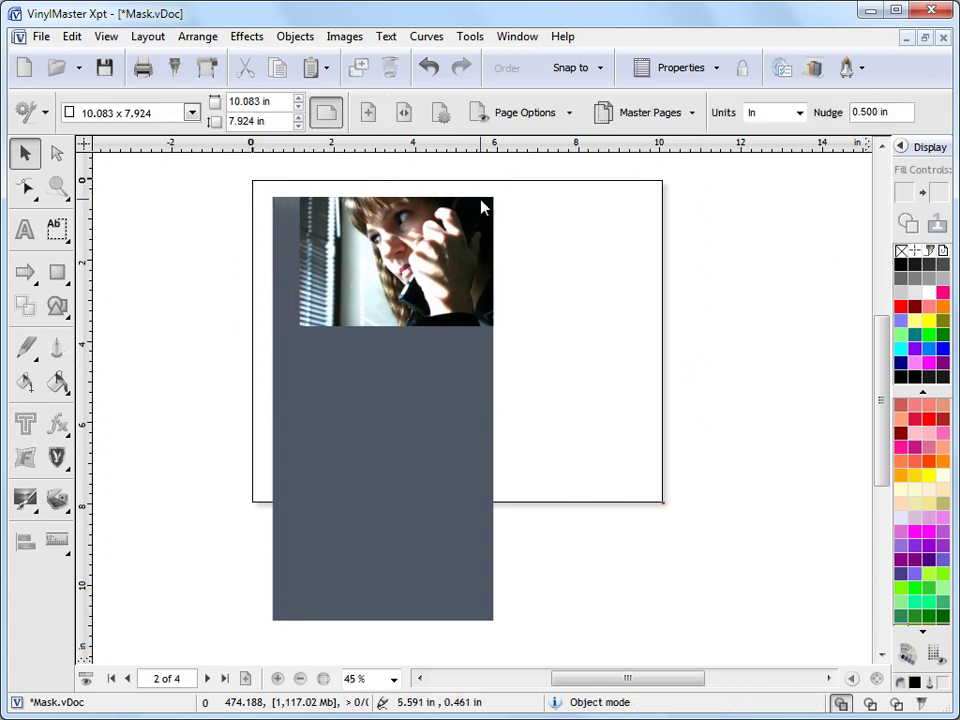
Zoom in on the photo and panel, then select the photo and bring up its mask options.
{"action": "left_click", "coordinate": [57, 187]}
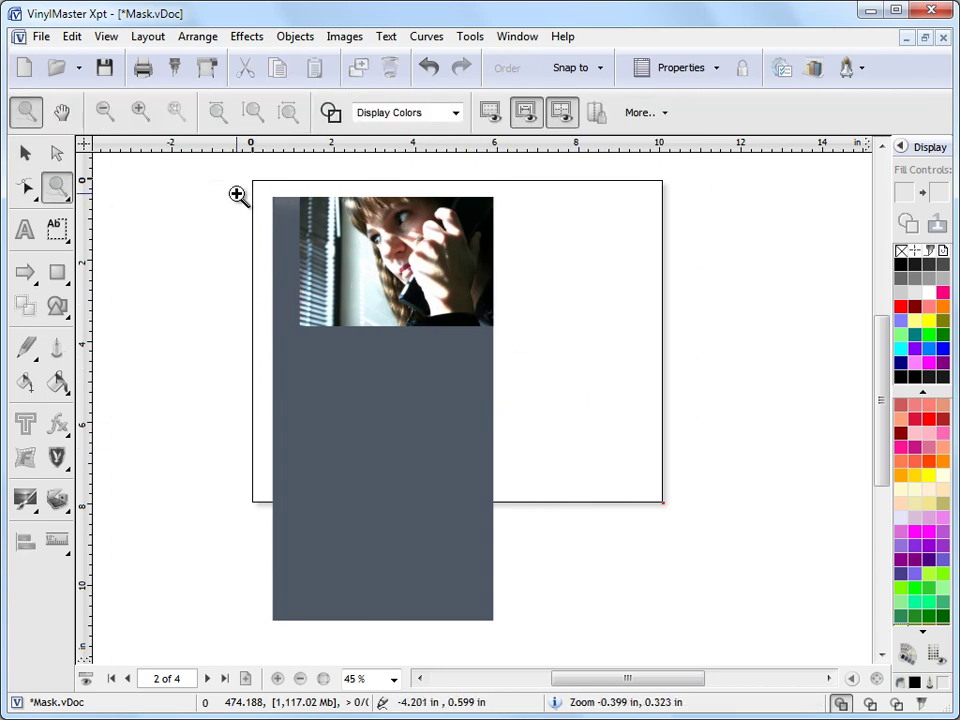
{"action": "left_click_drag", "start_coordinate": [250, 185], "coordinate": [453, 316]}
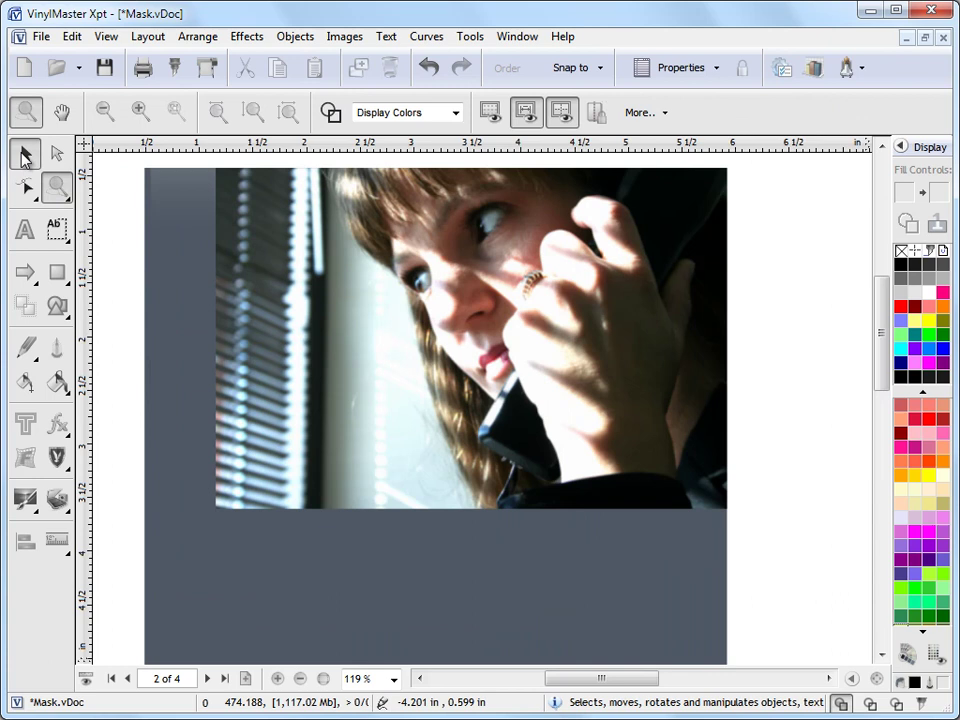
{"action": "left_click", "coordinate": [25, 152]}
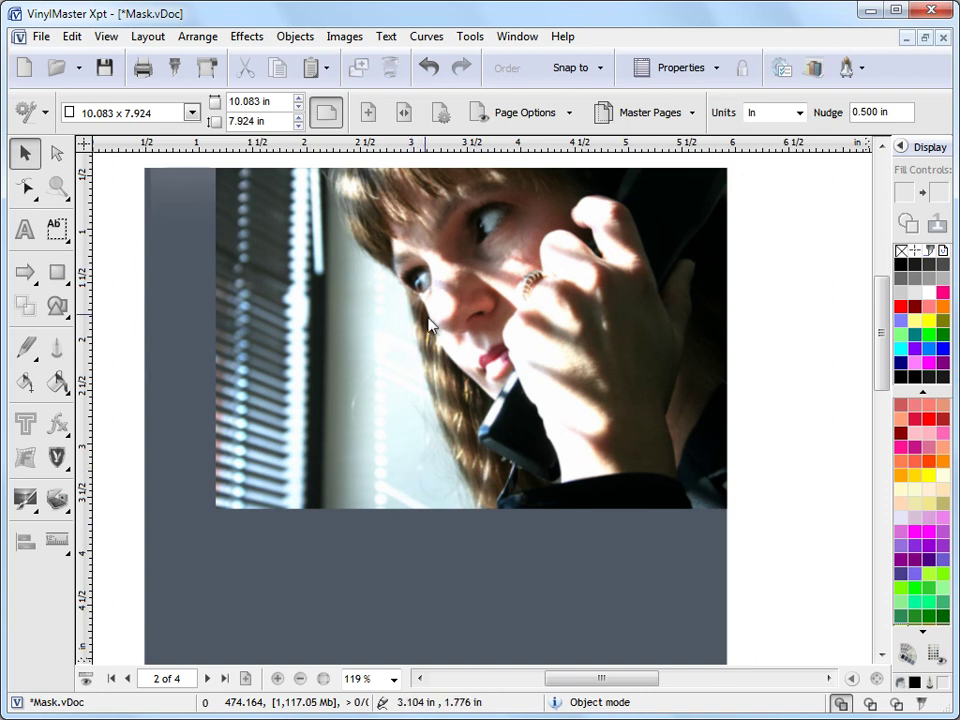
{"action": "left_click", "coordinate": [500, 333]}
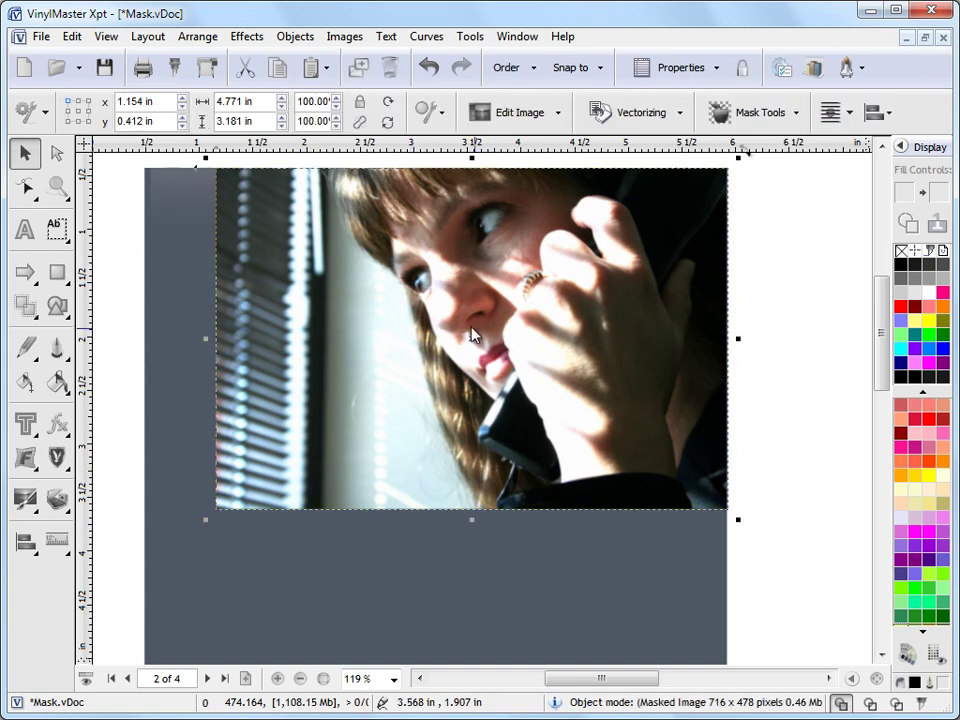
{"action": "left_click", "coordinate": [766, 118]}
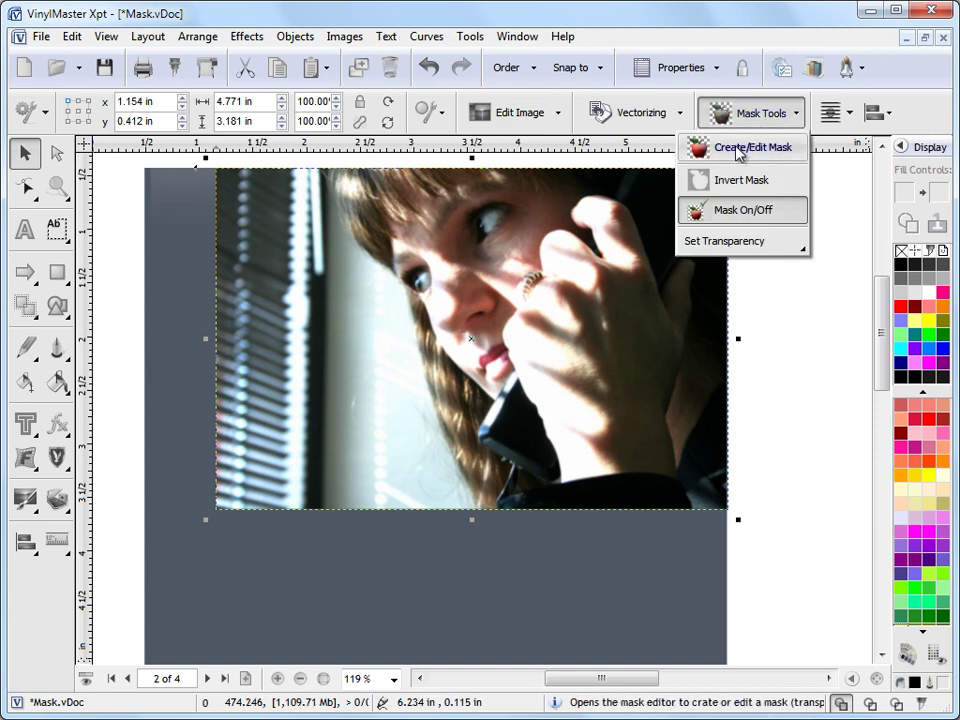
In the Mask Editor, drag a linear gradient from the photo's lower-left toward the hand.
{"action": "left_click", "coordinate": [738, 148]}
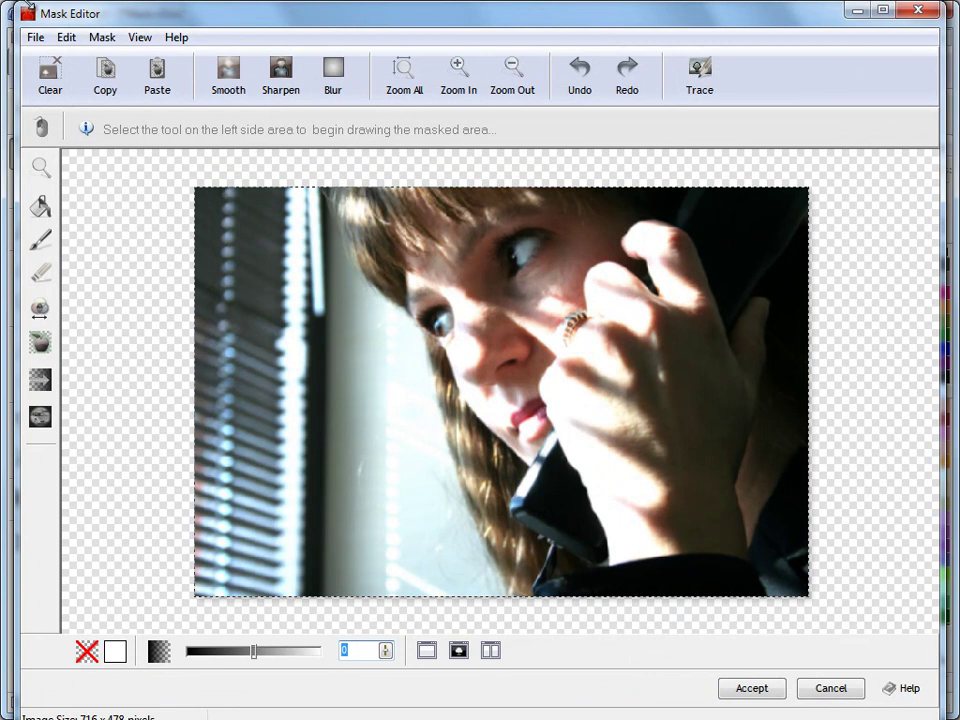
{"action": "left_click_drag", "start_coordinate": [73, 12], "coordinate": [156, 18]}
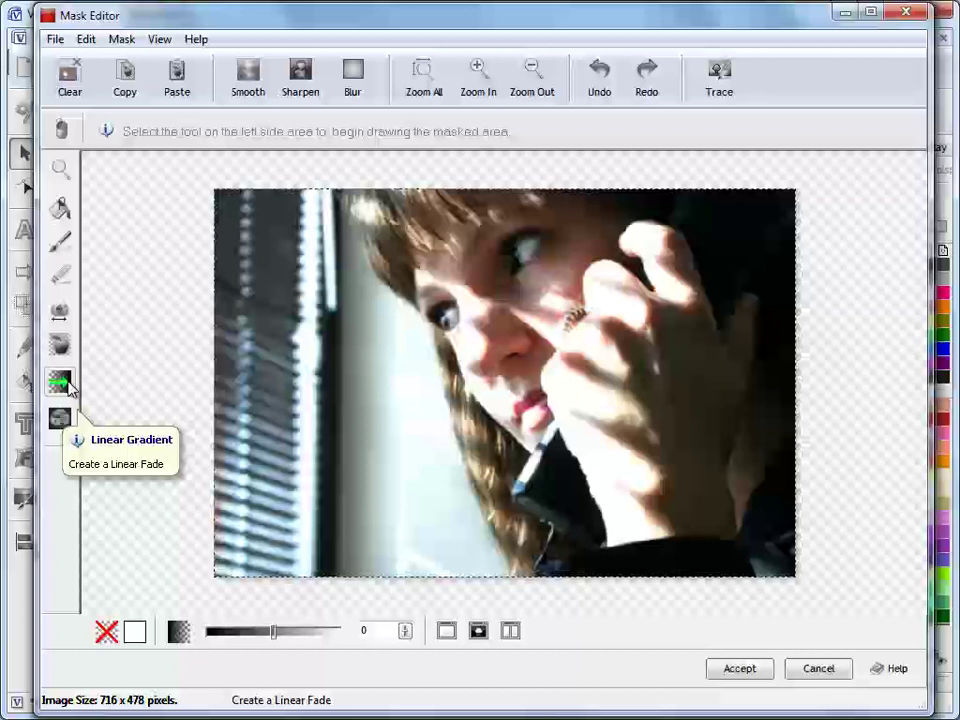
{"action": "left_click", "coordinate": [66, 383]}
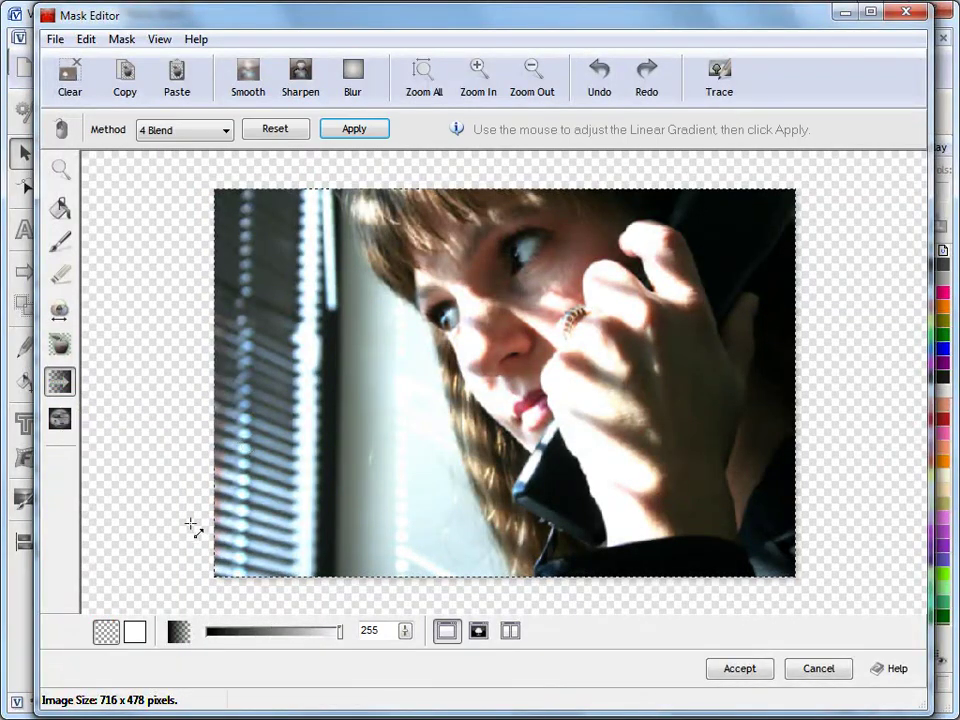
{"action": "left_click_drag", "start_coordinate": [197, 547], "coordinate": [545, 358]}
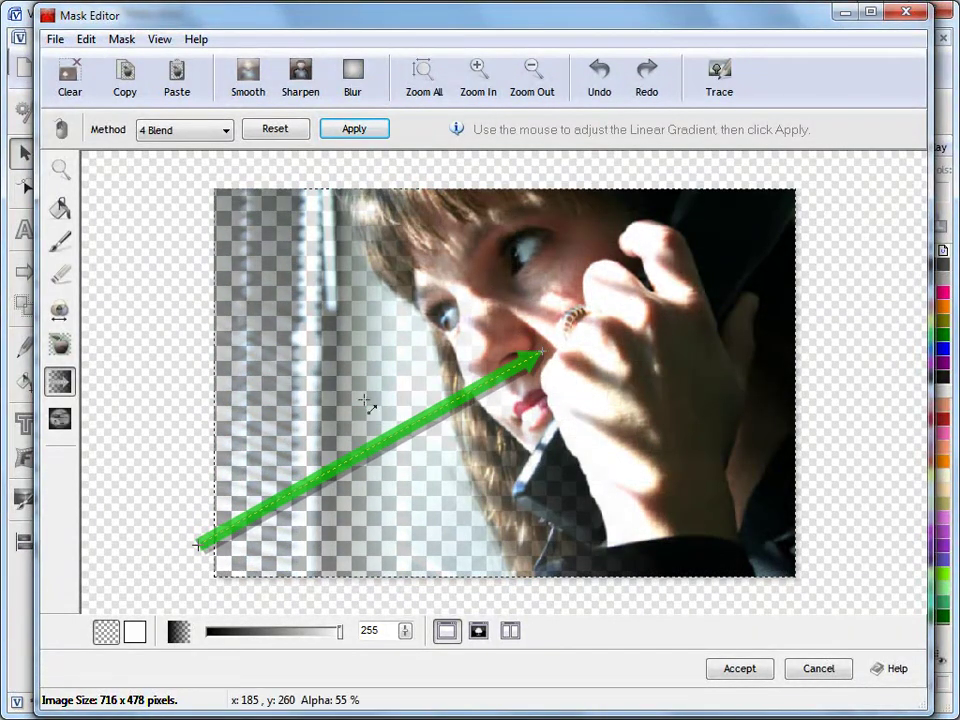
Try the 3 Subtract and 1 Min methods, settle on 4 Blend and apply the fade.
{"action": "left_click", "coordinate": [227, 136]}
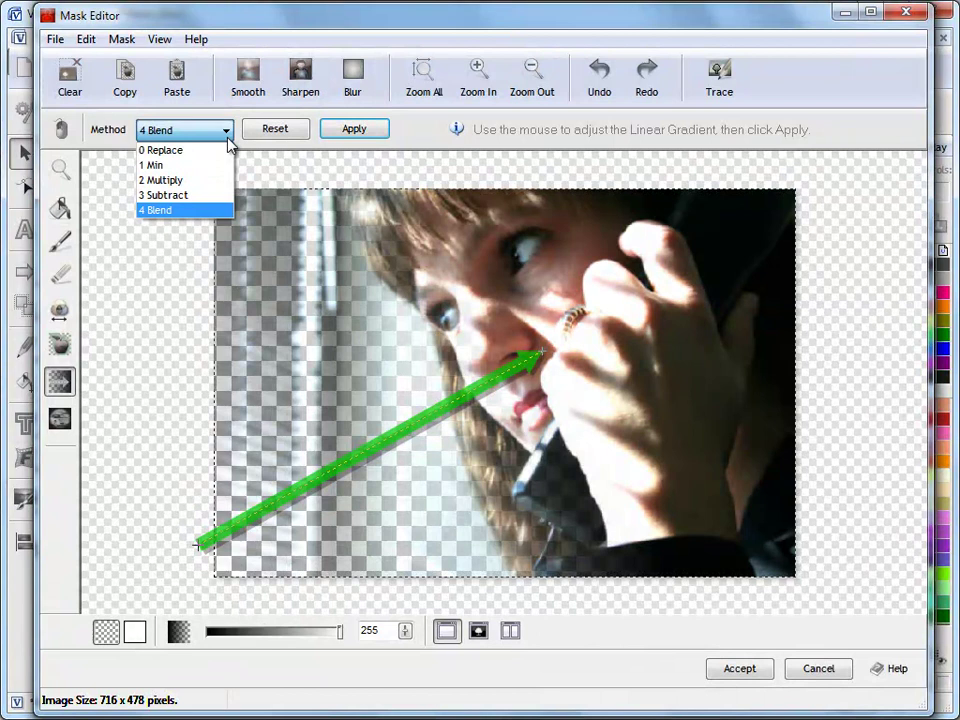
{"action": "left_click", "coordinate": [190, 196]}
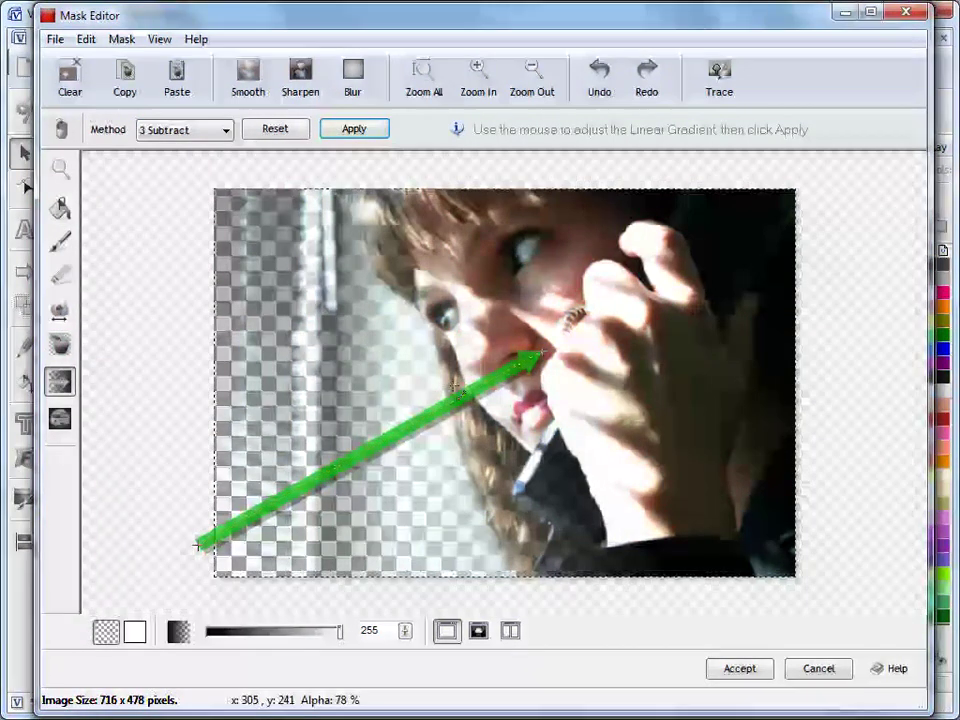
{"action": "left_click", "coordinate": [226, 130]}
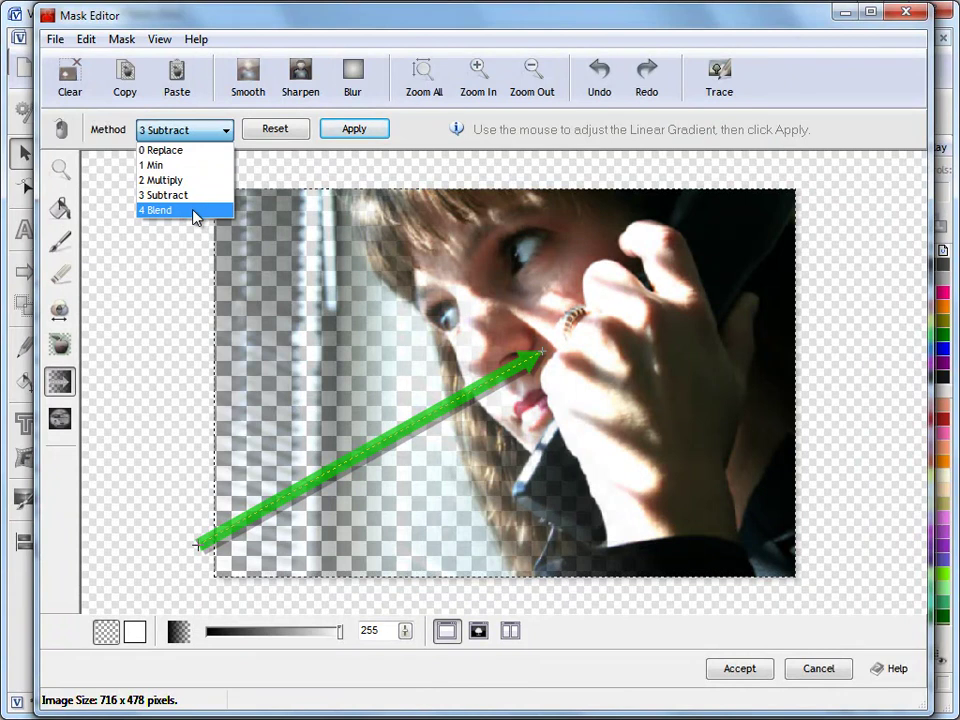
{"action": "left_click", "coordinate": [190, 210]}
{"action": "left_click", "coordinate": [165, 130]}
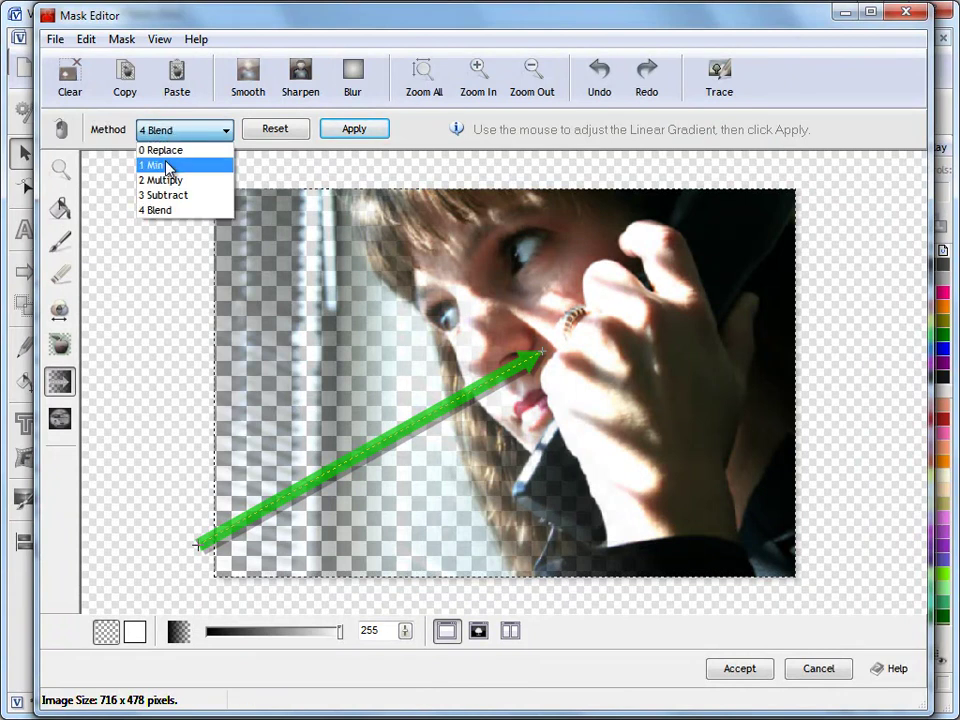
{"action": "left_click", "coordinate": [165, 165]}
{"action": "left_click", "coordinate": [186, 131]}
{"action": "left_click", "coordinate": [161, 210]}
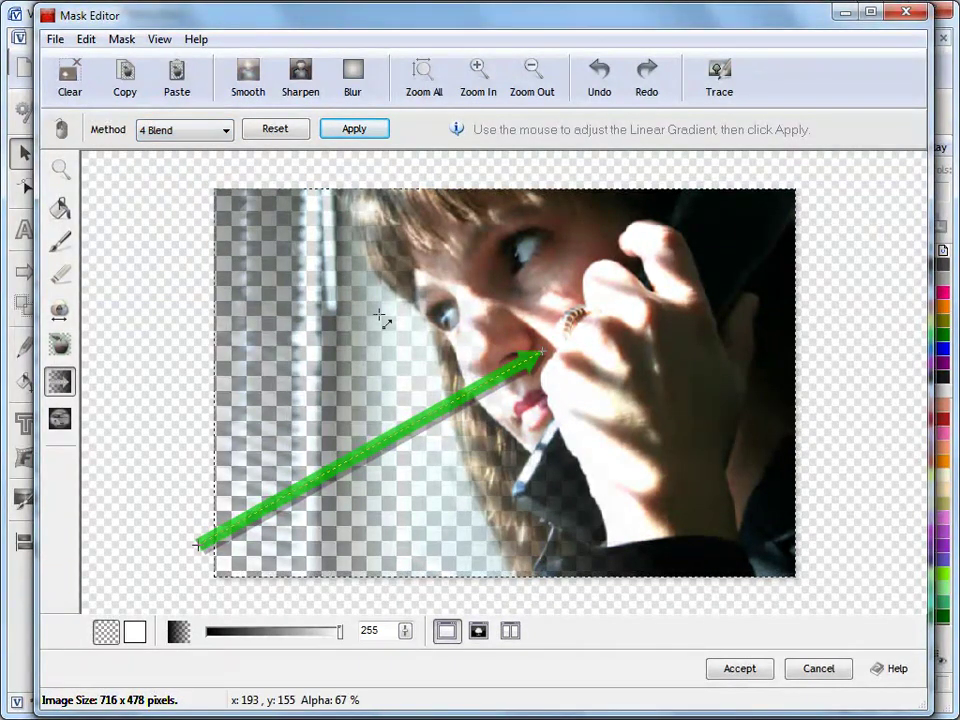
{"action": "left_click", "coordinate": [368, 131]}
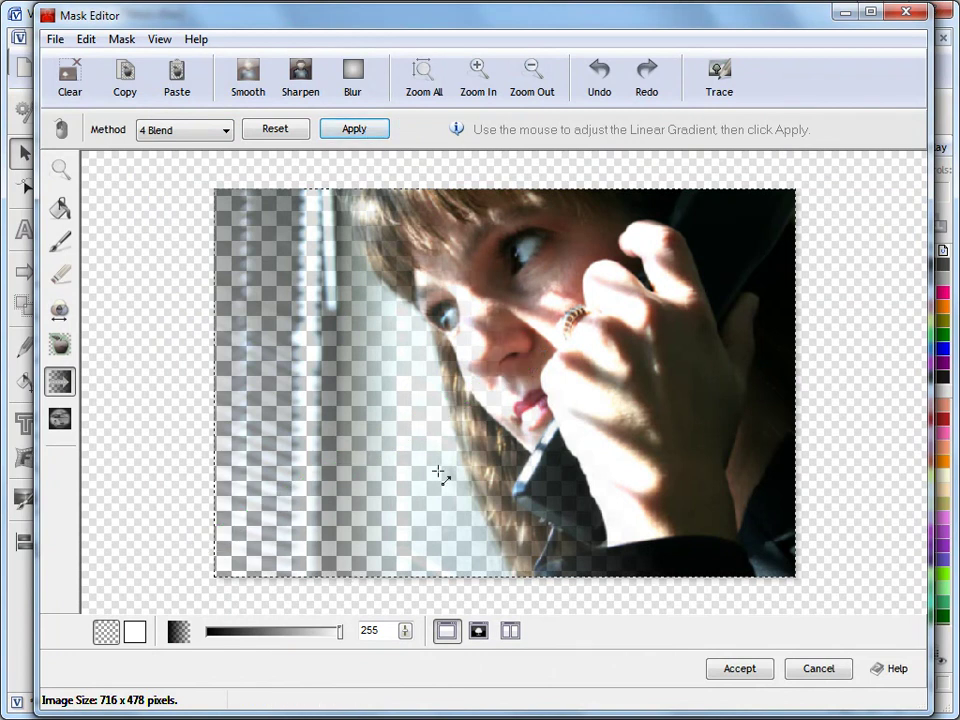
Apply further Blend fades from the bottom edge, the top-left corner and the left side.
{"action": "left_click_drag", "start_coordinate": [461, 585], "coordinate": [501, 440]}
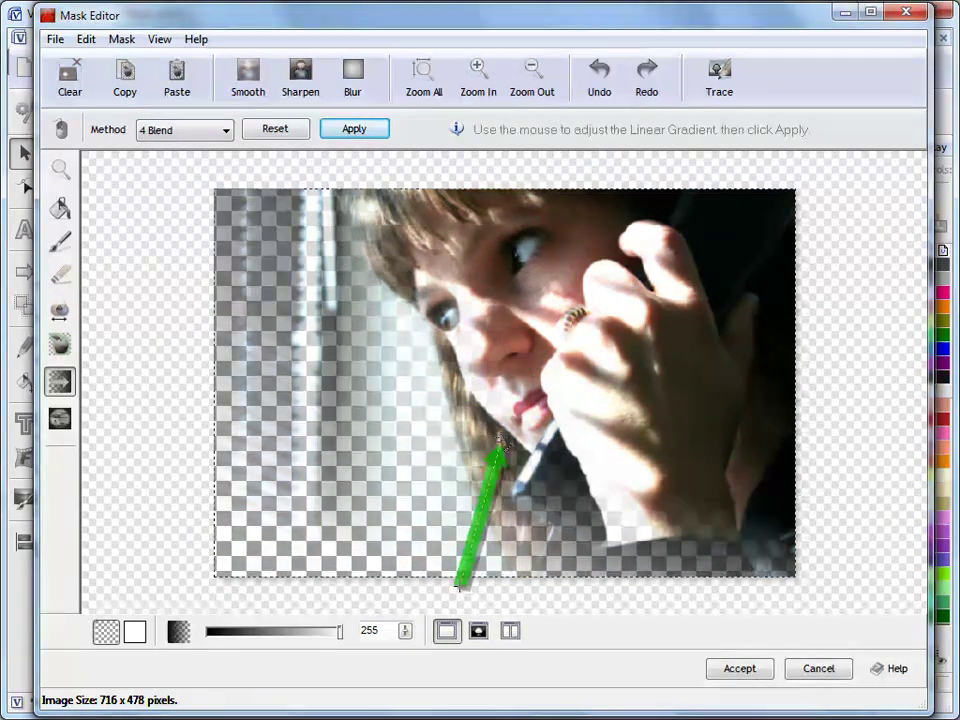
{"action": "left_click", "coordinate": [340, 133]}
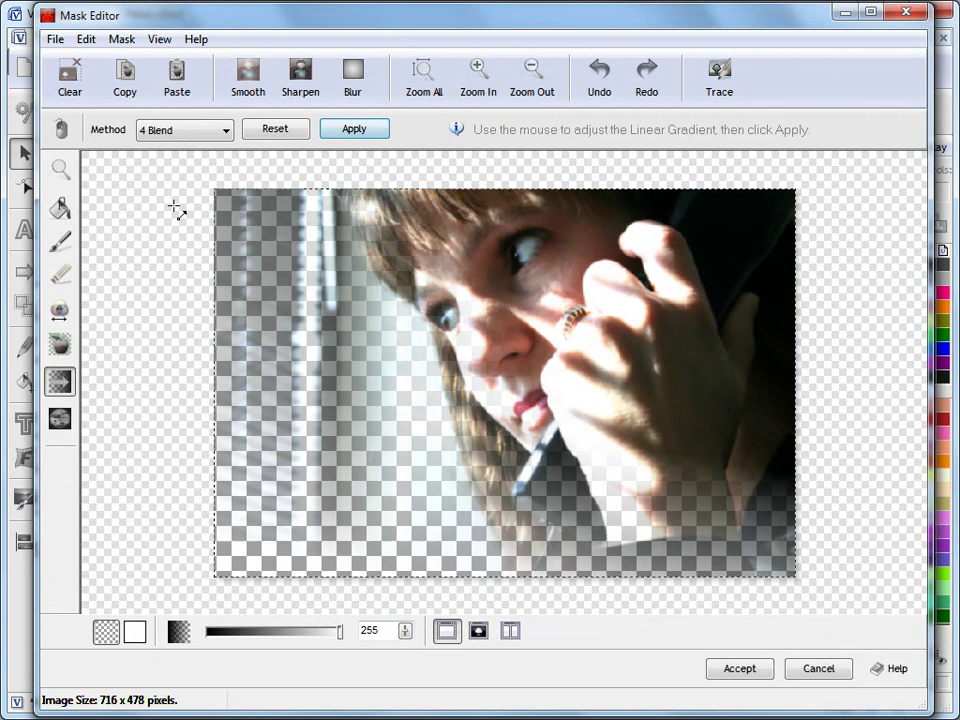
{"action": "left_click_drag", "start_coordinate": [175, 210], "coordinate": [415, 298]}
{"action": "left_click", "coordinate": [358, 131]}
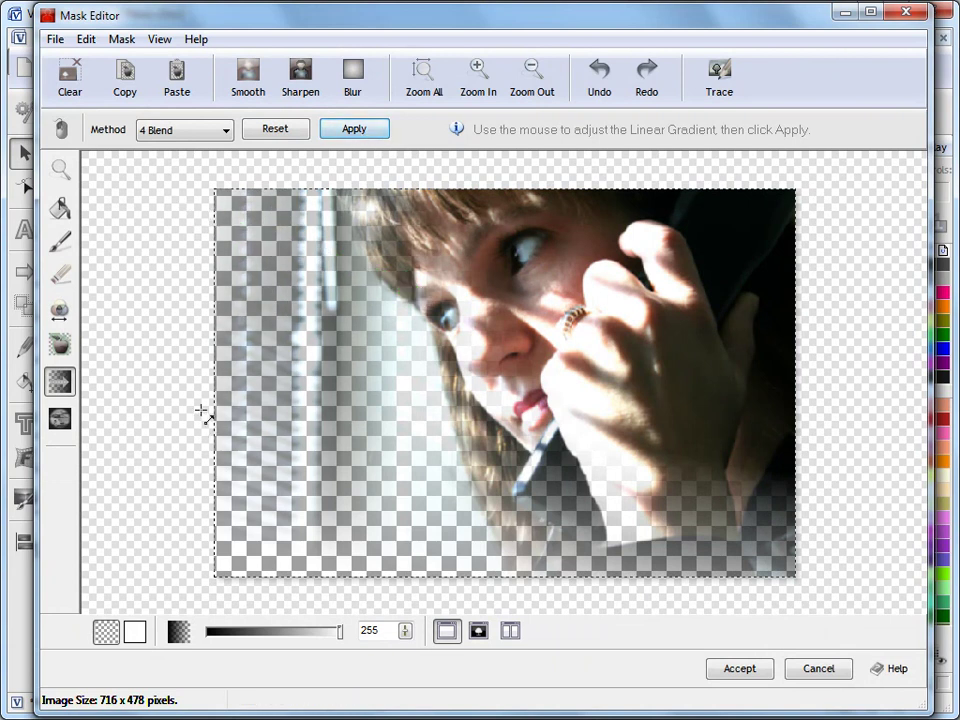
{"action": "left_click_drag", "start_coordinate": [200, 410], "coordinate": [343, 392]}
{"action": "left_click", "coordinate": [376, 129]}
Apply more bottom-edge fades from the left, right and centre toward the face.
{"action": "left_click_drag", "start_coordinate": [382, 582], "coordinate": [433, 473]}
{"action": "left_click", "coordinate": [345, 130]}
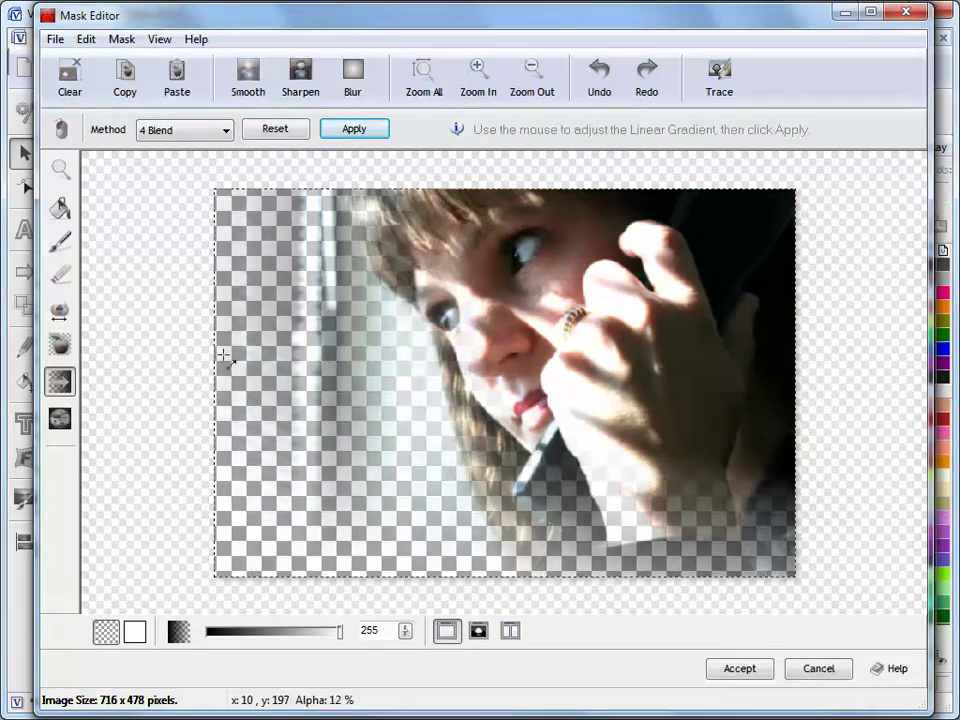
{"action": "left_click_drag", "start_coordinate": [714, 580], "coordinate": [700, 433]}
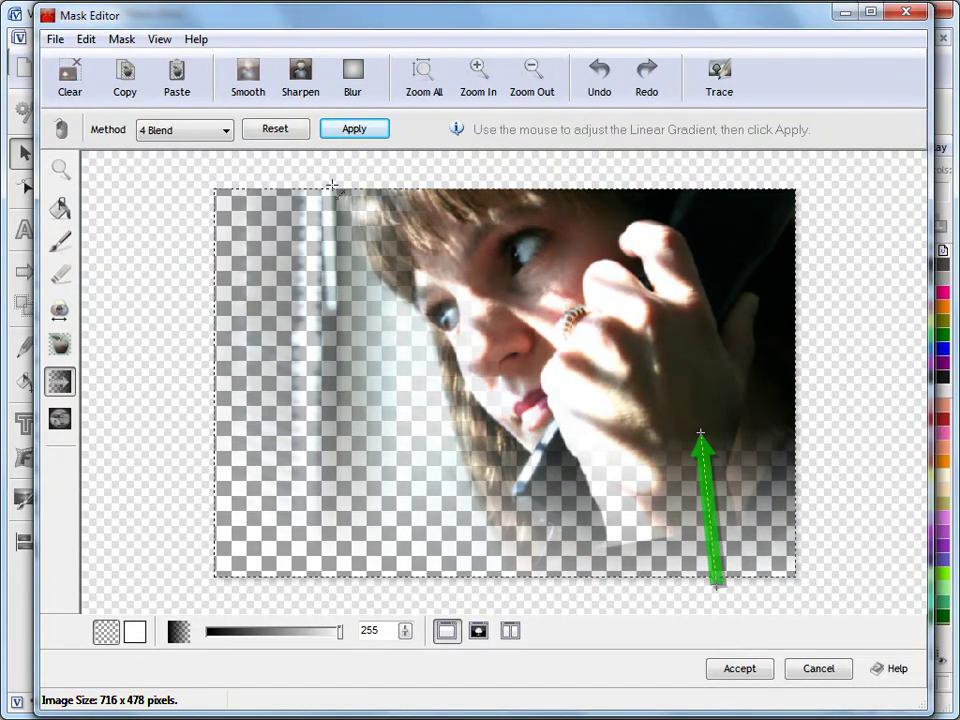
{"action": "left_click", "coordinate": [345, 130]}
{"action": "left_click_drag", "start_coordinate": [521, 583], "coordinate": [525, 440]}
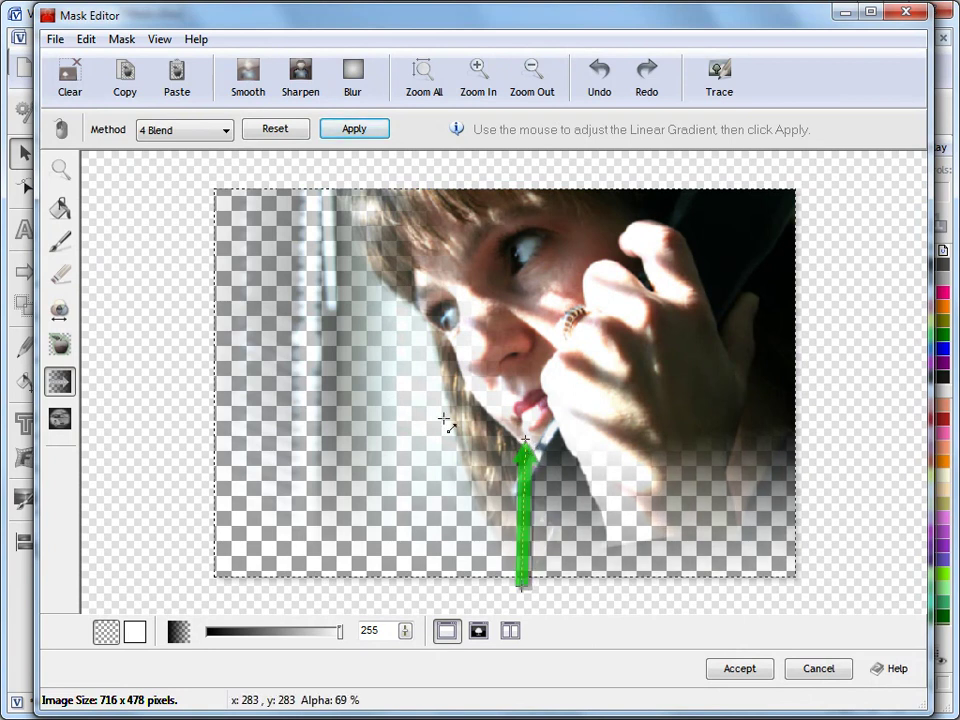
{"action": "left_click", "coordinate": [340, 133]}
{"action": "left_click_drag", "start_coordinate": [287, 590], "coordinate": [416, 456]}
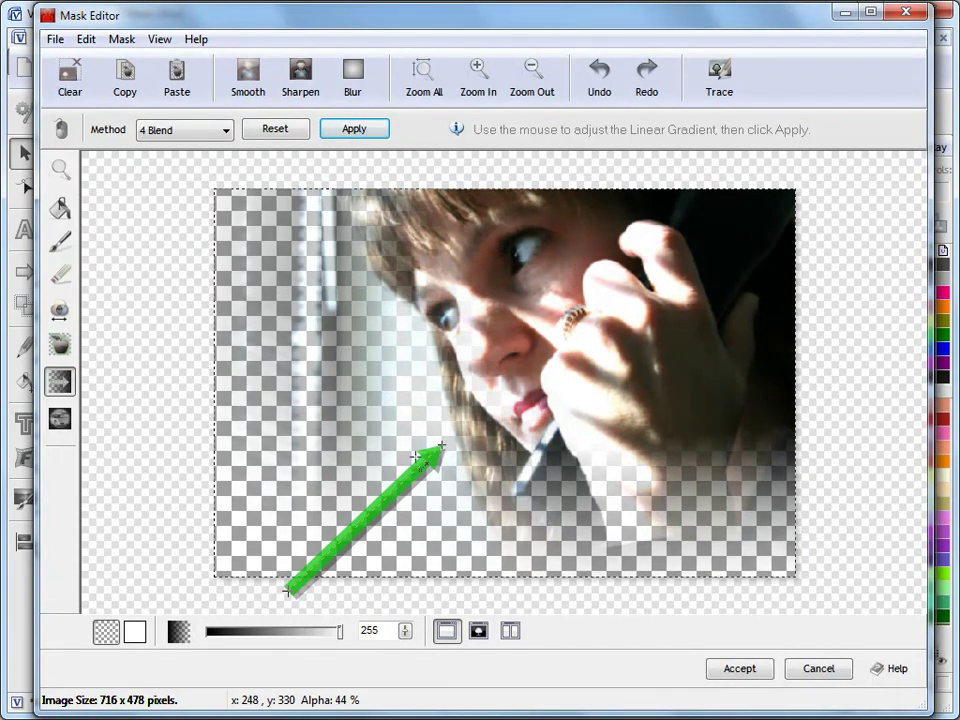
{"action": "left_click", "coordinate": [358, 132]}
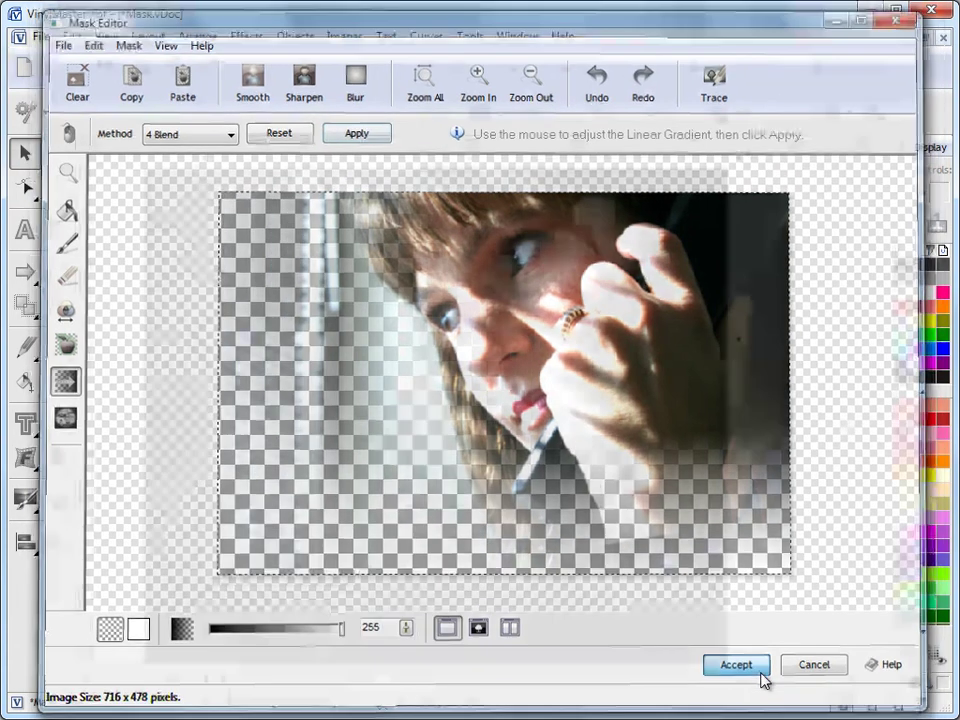
Accept the mask and zoom closely into the photo's blended edge.
{"action": "left_click", "coordinate": [761, 679]}
{"action": "left_click", "coordinate": [784, 459]}
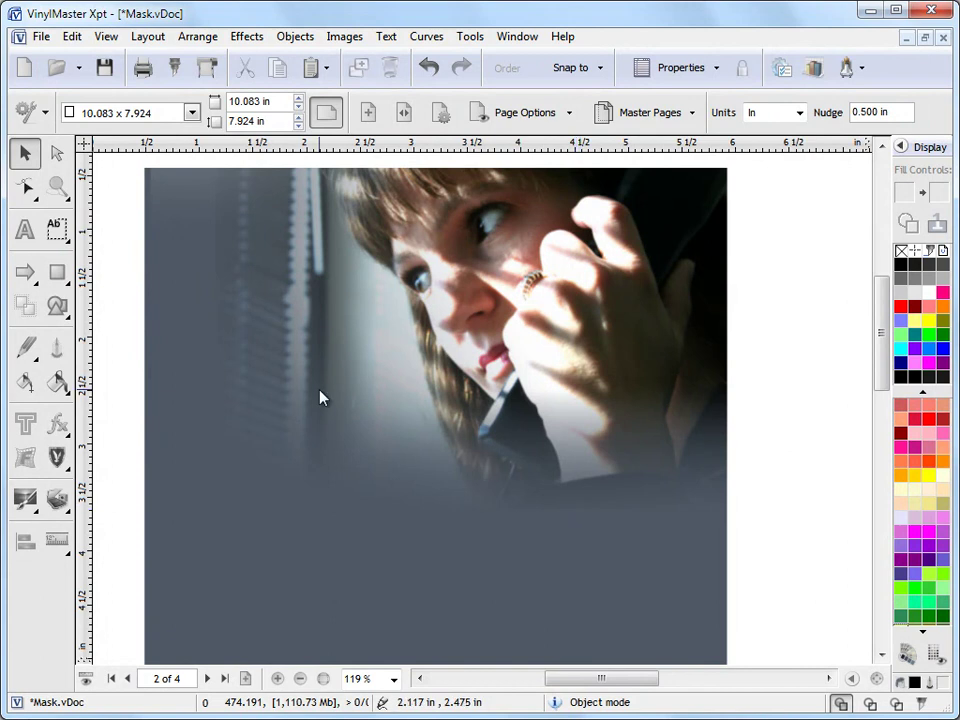
{"action": "left_click", "coordinate": [57, 187]}
{"action": "left_click_drag", "start_coordinate": [512, 463], "coordinate": [647, 551]}
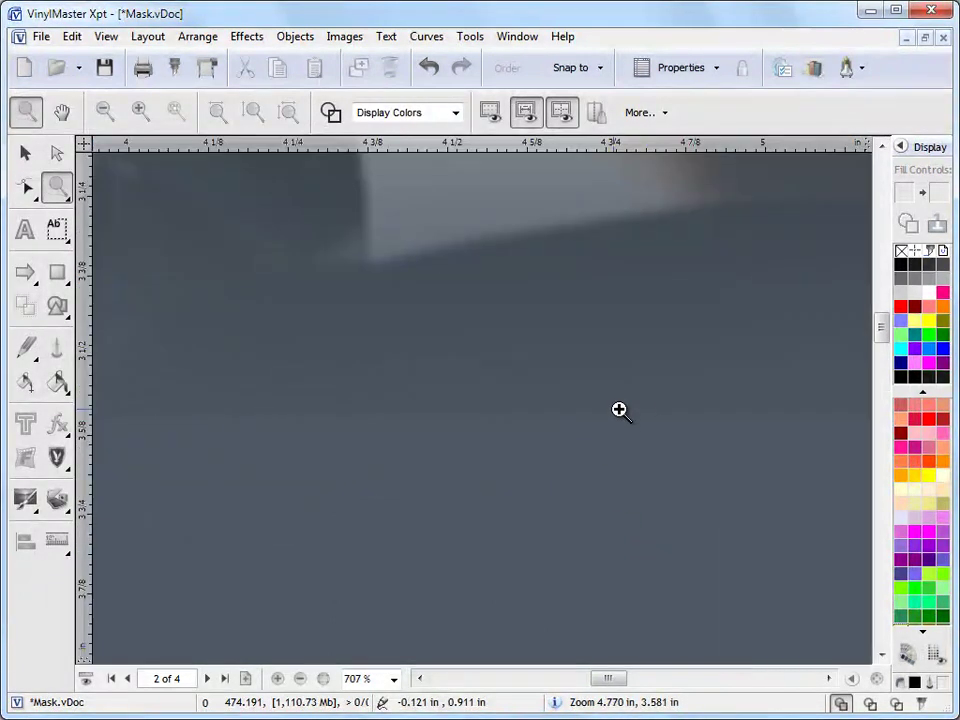
Zoom to all objects and select the masked photo.
{"action": "left_click", "coordinate": [25, 152]}
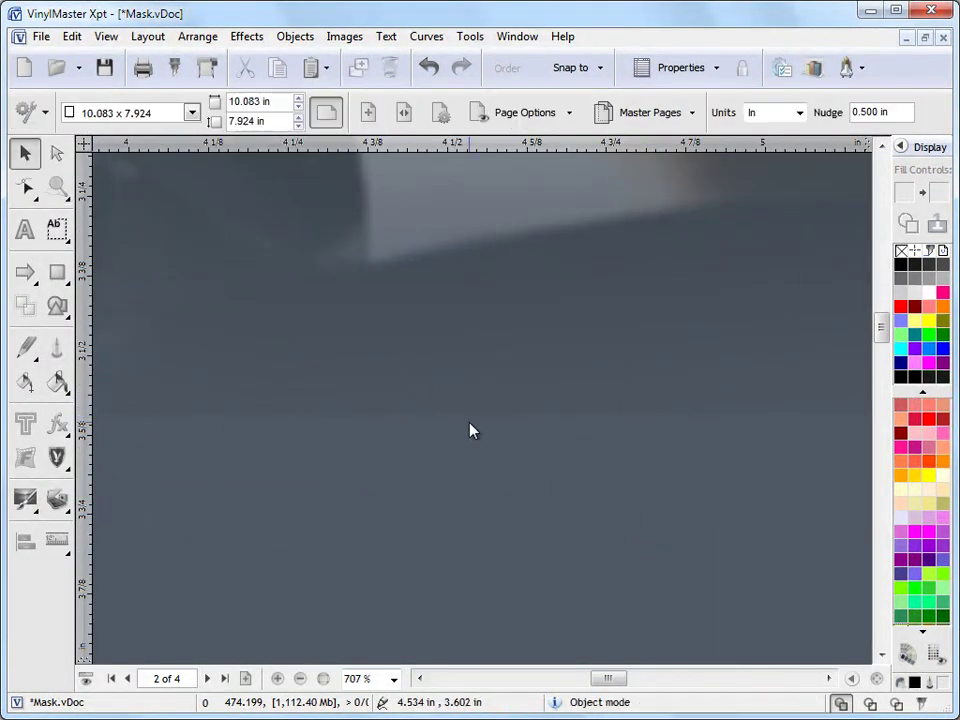
{"action": "left_click", "coordinate": [877, 678]}
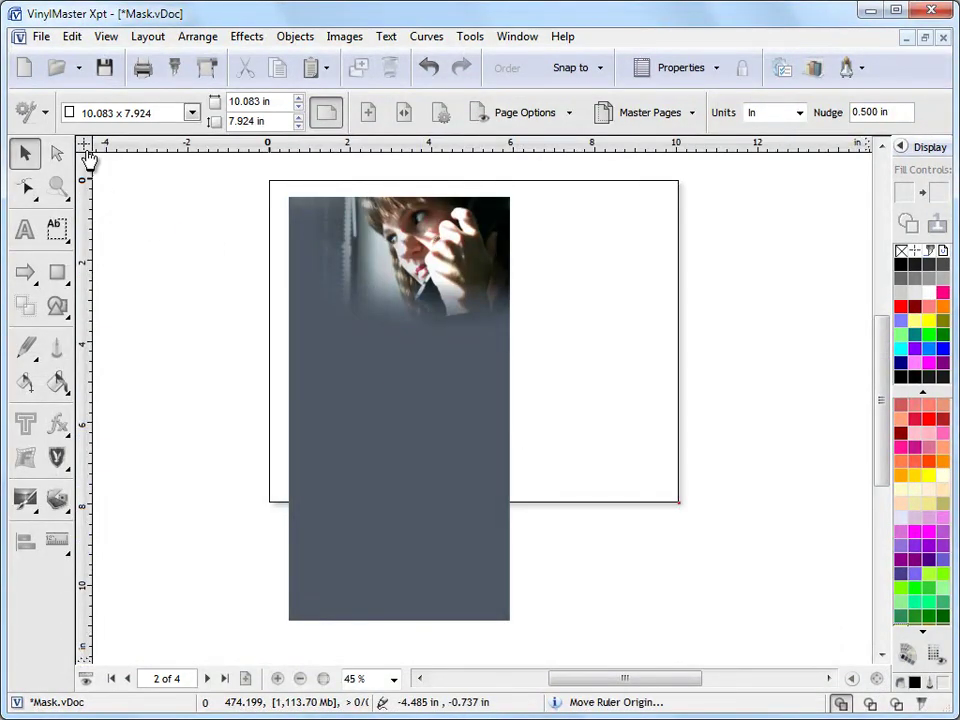
{"action": "left_click", "coordinate": [476, 242]}
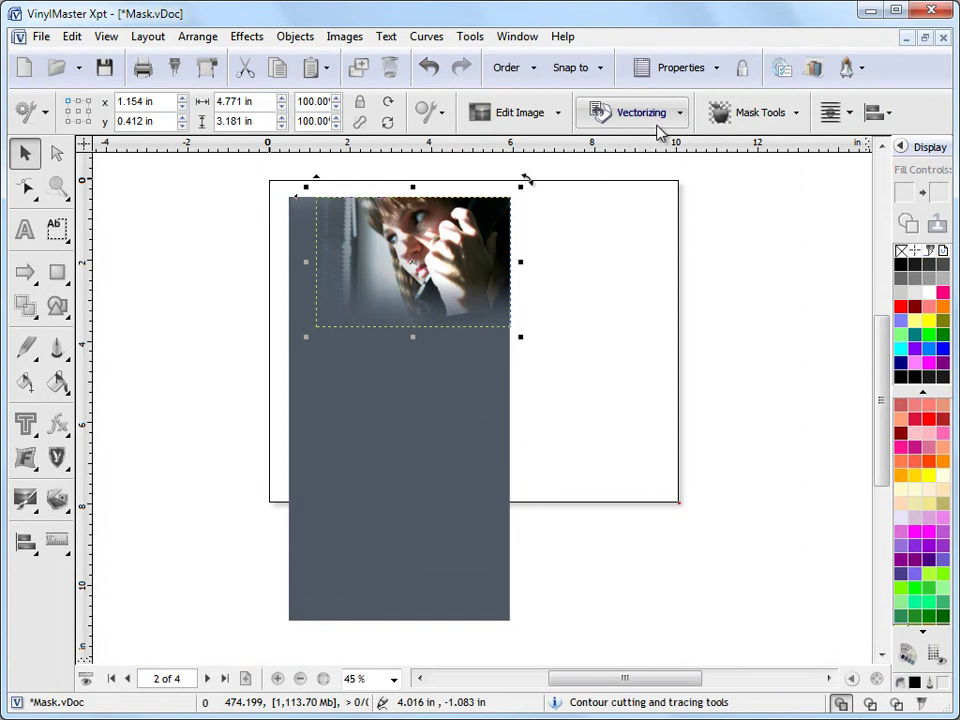
Reopen the photo's mask and apply a linear gradient fade upward from the bottom edge.
{"action": "left_click", "coordinate": [756, 116]}
{"action": "left_click", "coordinate": [741, 150]}
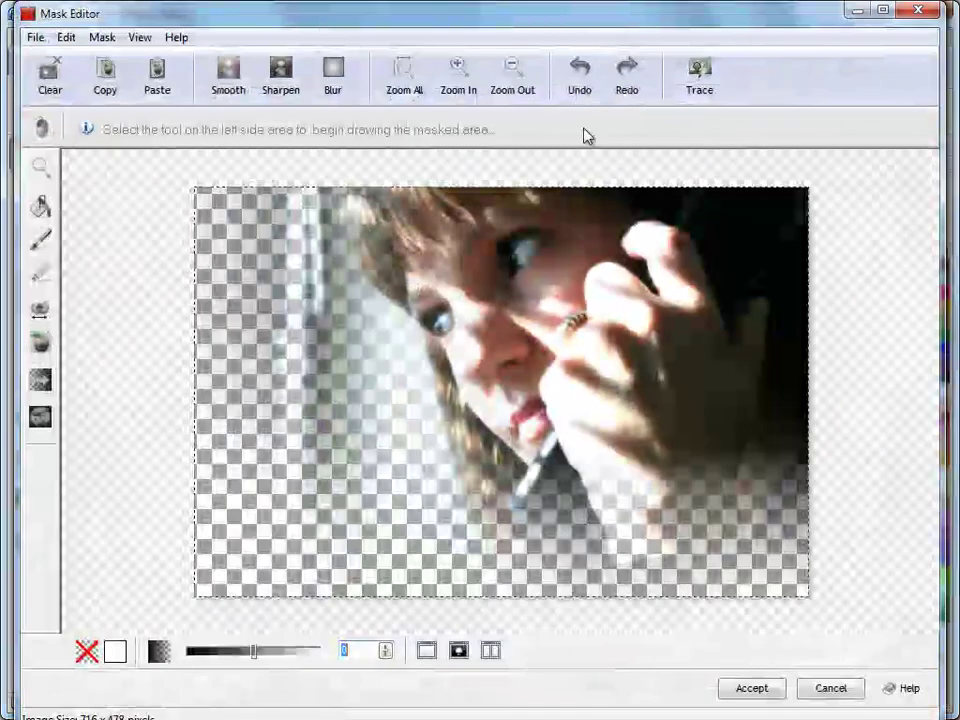
{"action": "left_click_drag", "start_coordinate": [16, 6], "coordinate": [113, 32]}
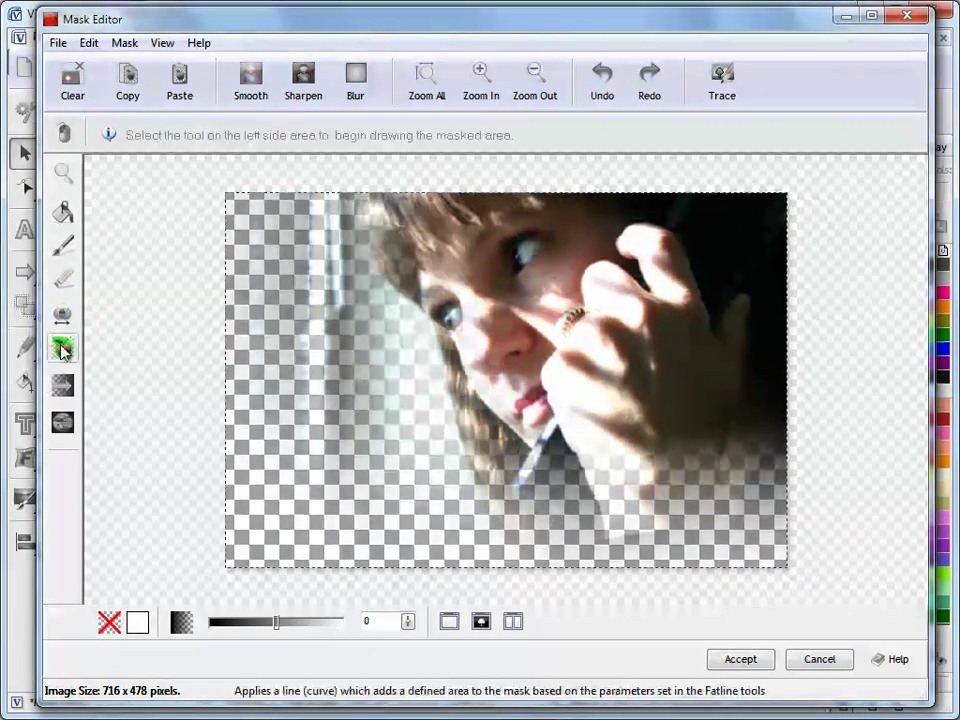
{"action": "left_click", "coordinate": [62, 350]}
{"action": "left_click", "coordinate": [62, 385]}
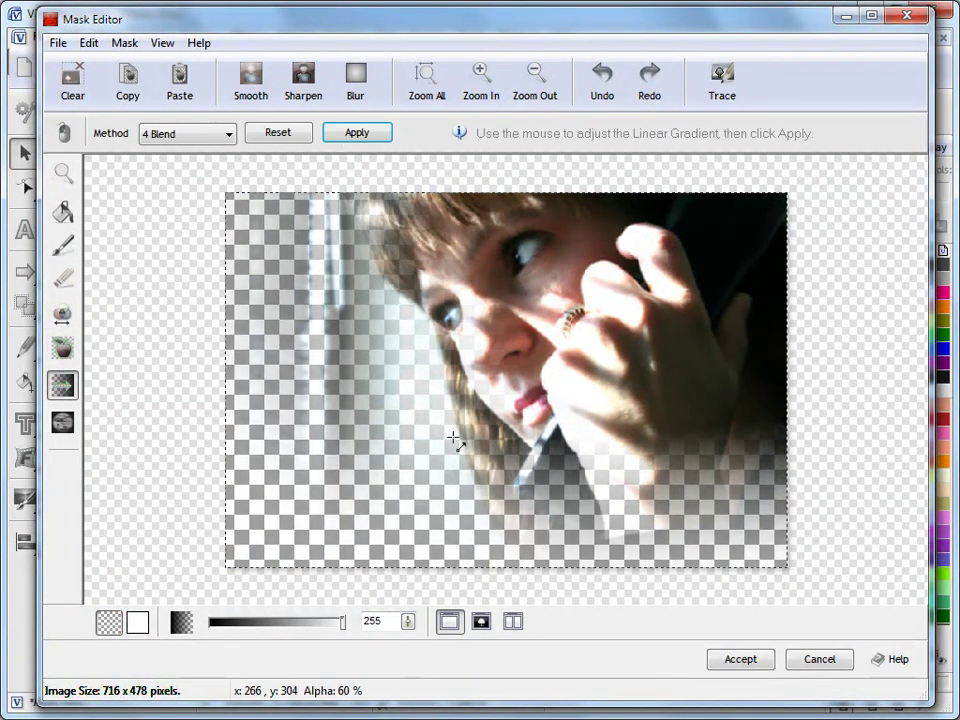
{"action": "left_click_drag", "start_coordinate": [632, 567], "coordinate": [632, 425]}
{"action": "left_click", "coordinate": [352, 137]}
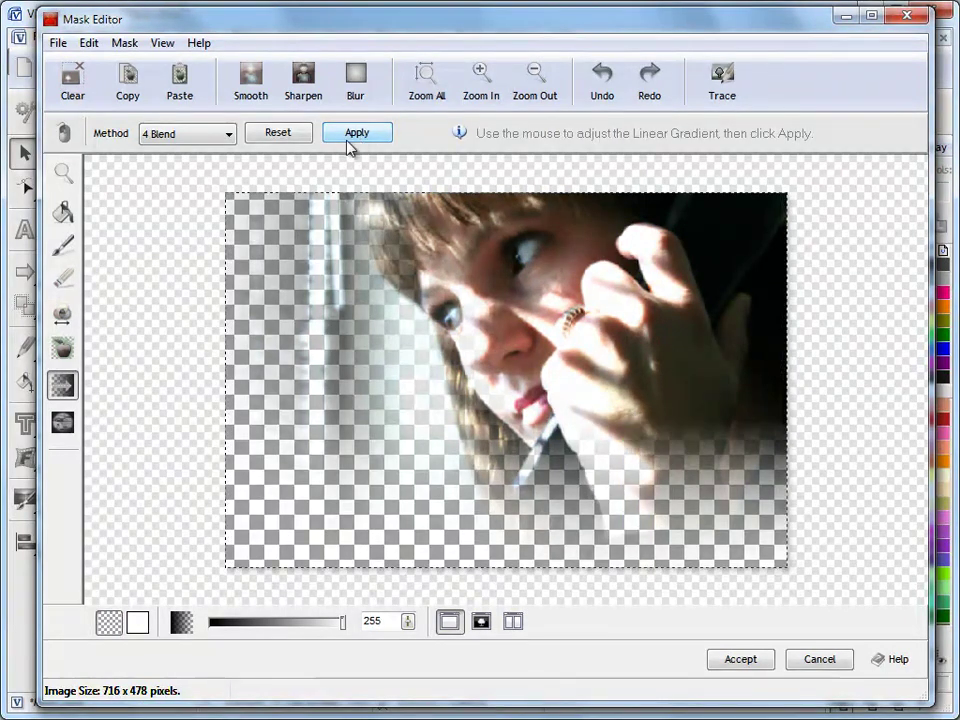
Switch the method to 3 Subtract, apply another bottom fade and accept the mask.
{"action": "left_click", "coordinate": [226, 133]}
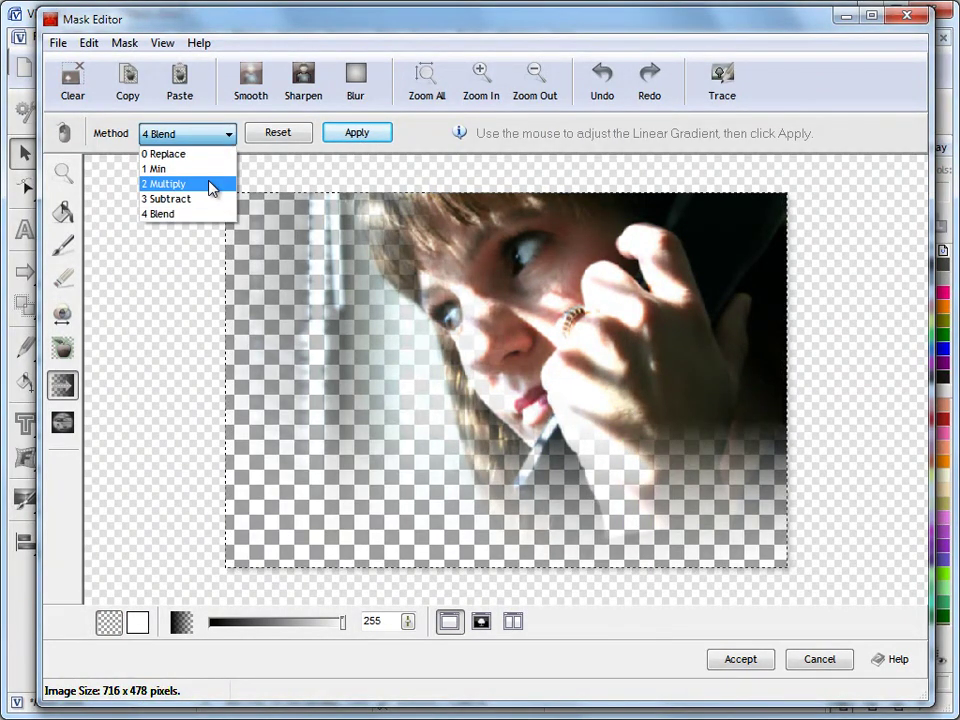
{"action": "left_click", "coordinate": [206, 200]}
{"action": "left_click_drag", "start_coordinate": [549, 567], "coordinate": [552, 478]}
{"action": "left_click", "coordinate": [365, 136]}
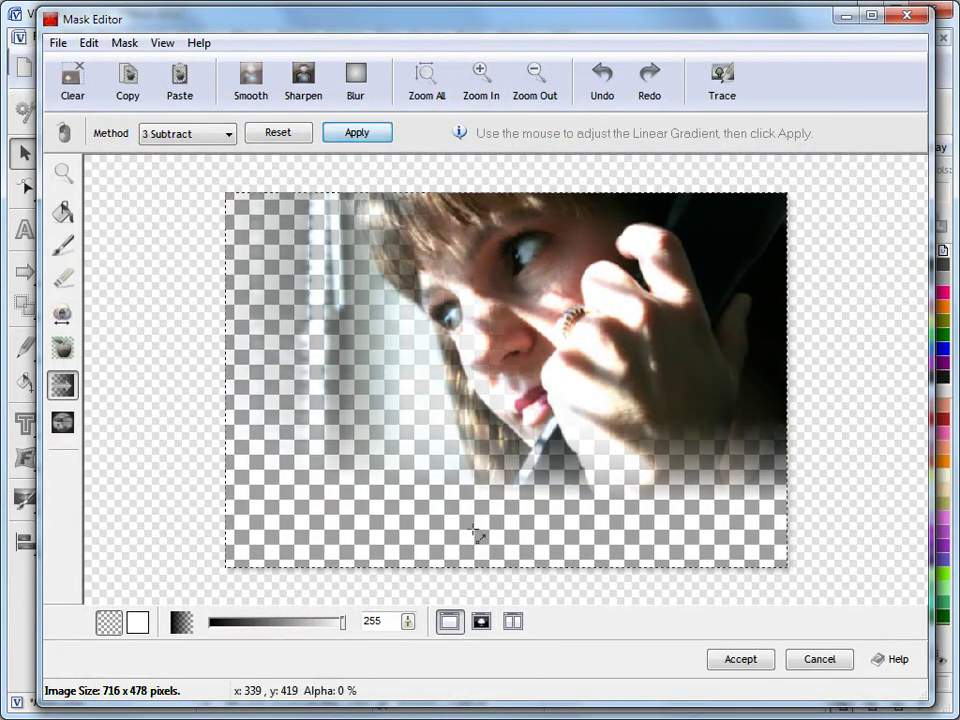
{"action": "left_click", "coordinate": [740, 659]}
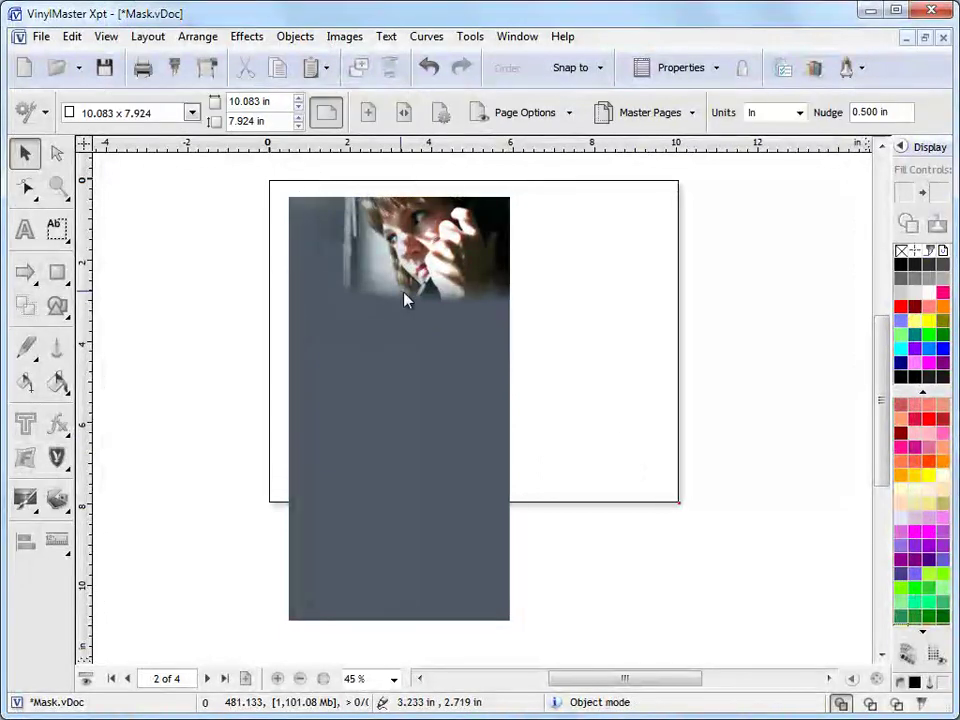
Reopen the photo's mask and apply a linear Blend fade up from the bottom edge.
{"action": "left_click", "coordinate": [470, 260]}
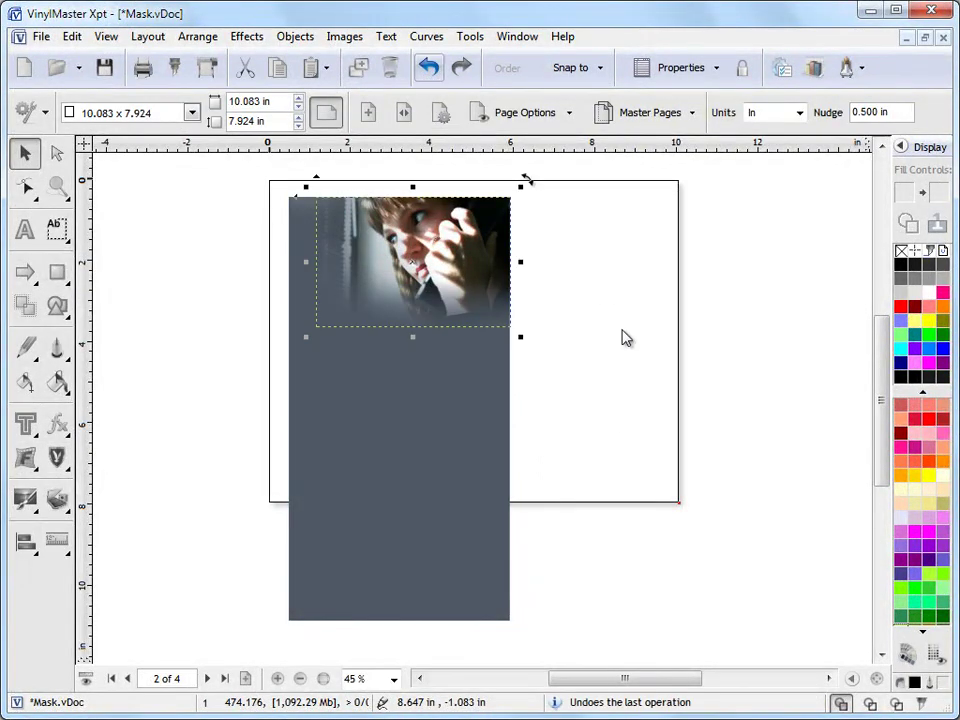
{"action": "left_click", "coordinate": [760, 112]}
{"action": "left_click", "coordinate": [740, 146]}
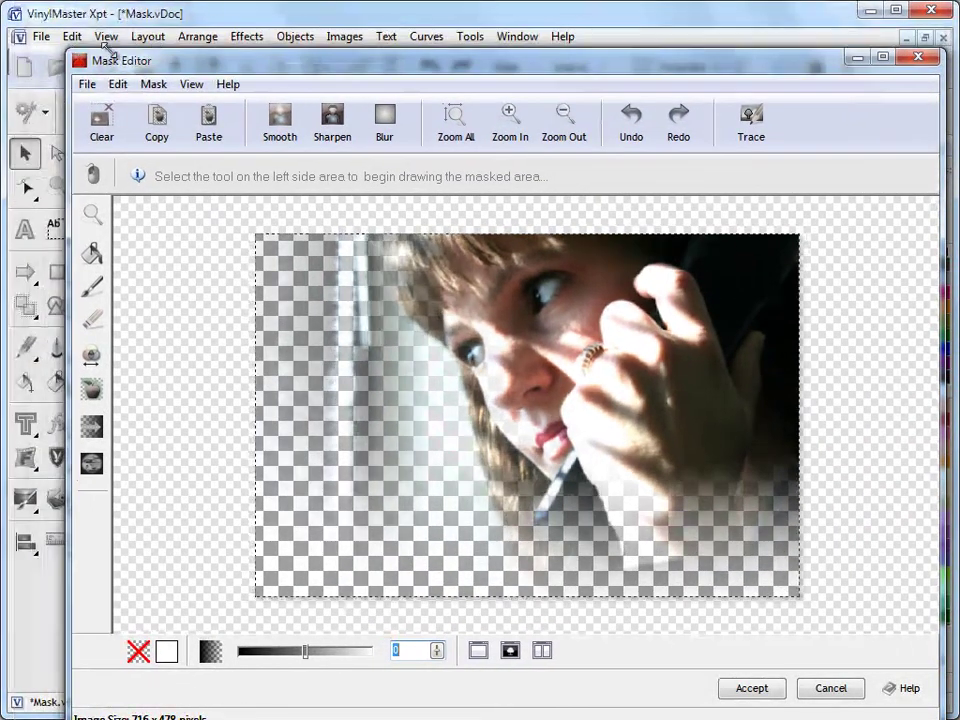
{"action": "left_click_drag", "start_coordinate": [111, 10], "coordinate": [85, 0]}
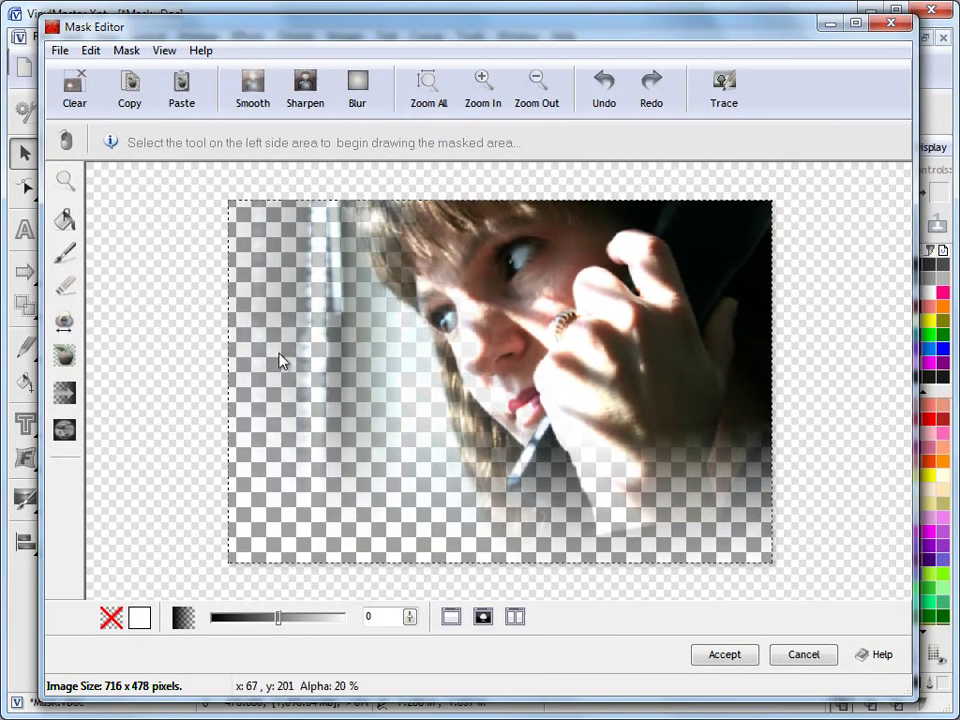
{"action": "left_click", "coordinate": [64, 392]}
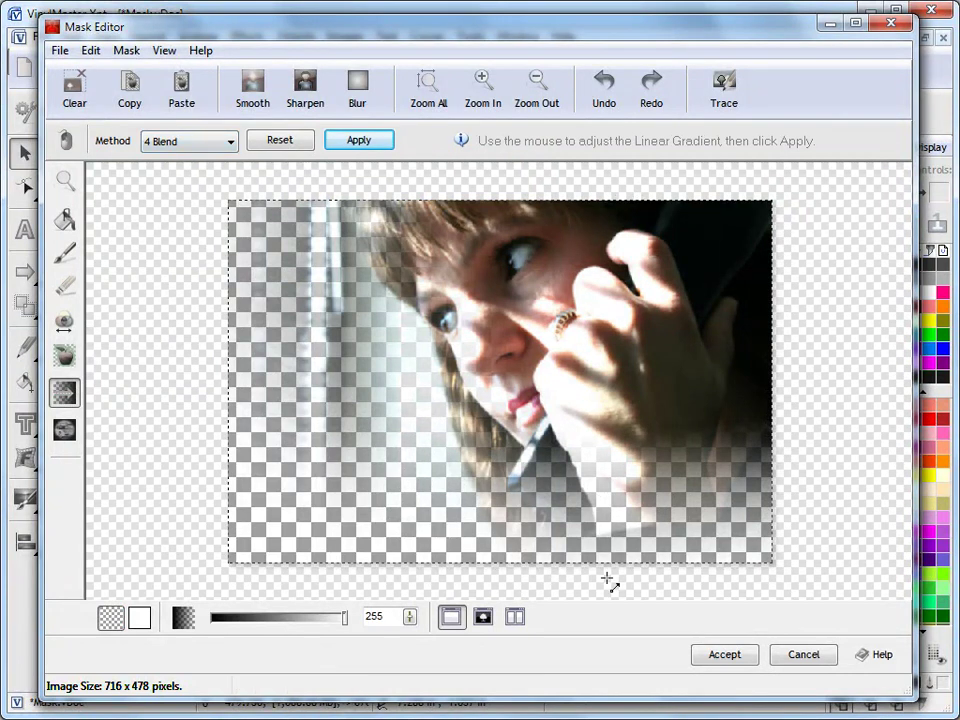
{"action": "left_click_drag", "start_coordinate": [640, 568], "coordinate": [645, 418]}
{"action": "left_click", "coordinate": [362, 142]}
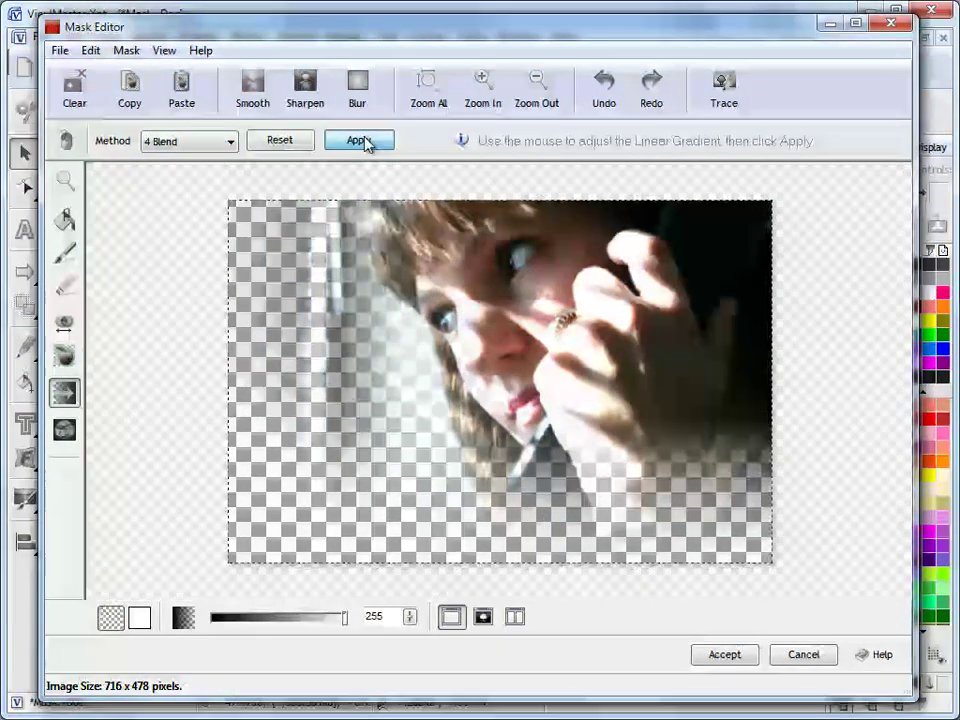
Add Blend fades from the bottom-right, bottom-centre and bottom-left, then accept the mask.
{"action": "left_click_drag", "start_coordinate": [763, 568], "coordinate": [695, 428]}
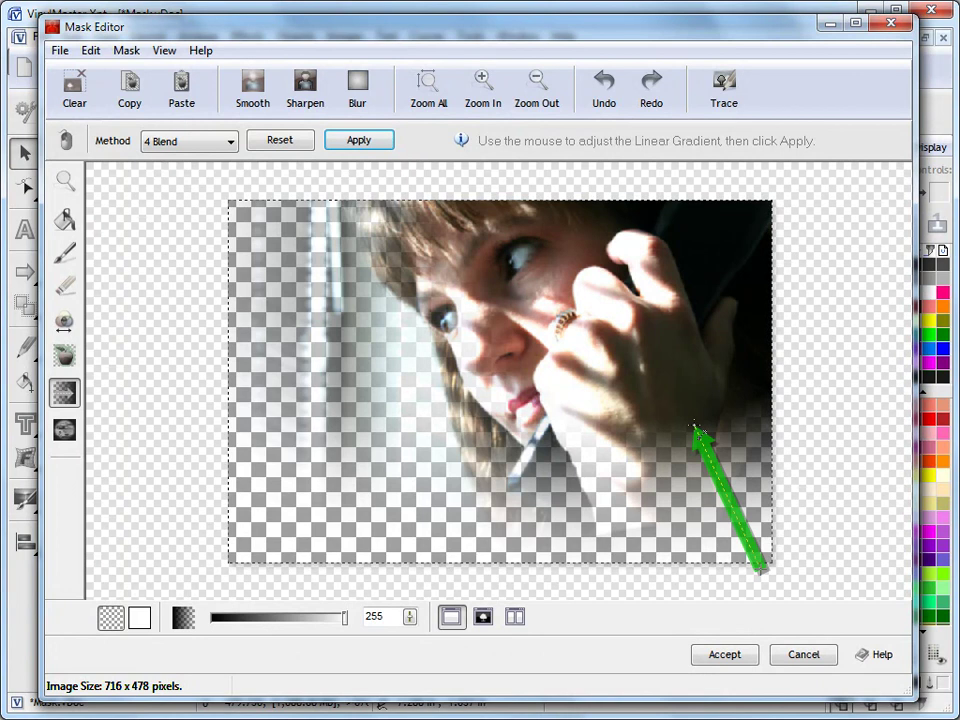
{"action": "left_click", "coordinate": [378, 148]}
{"action": "left_click_drag", "start_coordinate": [422, 578], "coordinate": [485, 422]}
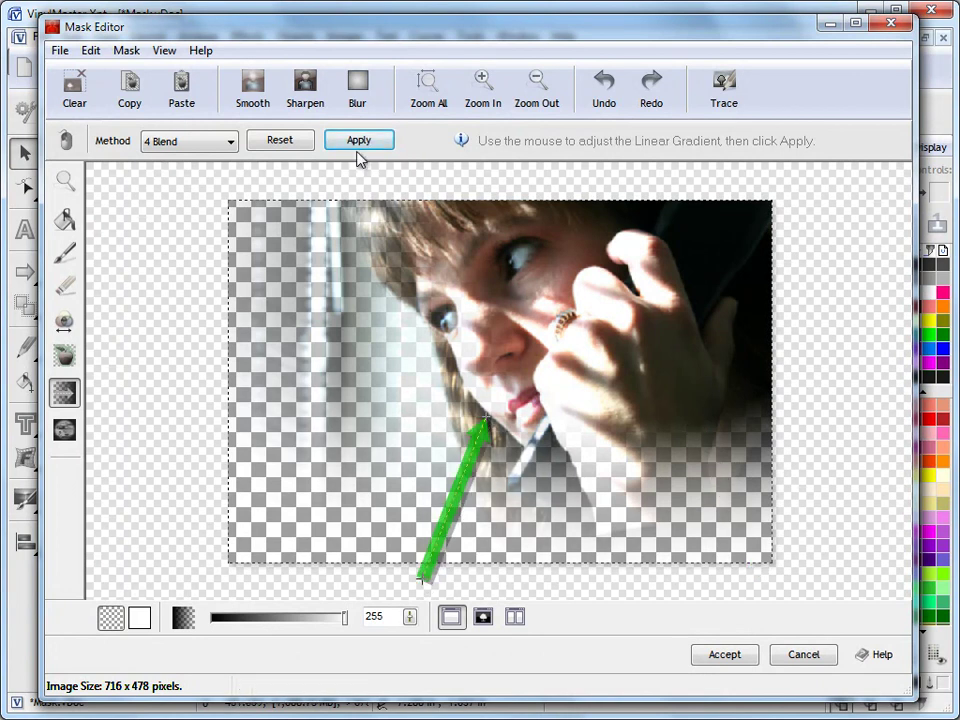
{"action": "left_click", "coordinate": [358, 145]}
{"action": "left_click_drag", "start_coordinate": [216, 522], "coordinate": [375, 437]}
{"action": "left_click", "coordinate": [377, 146]}
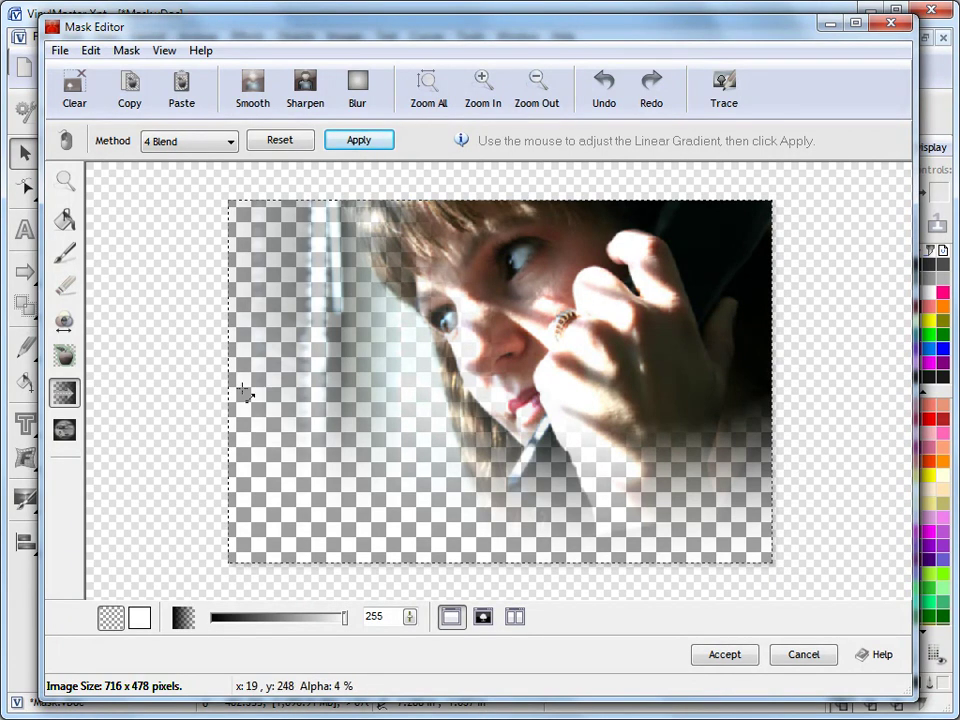
{"action": "left_click", "coordinate": [718, 656]}
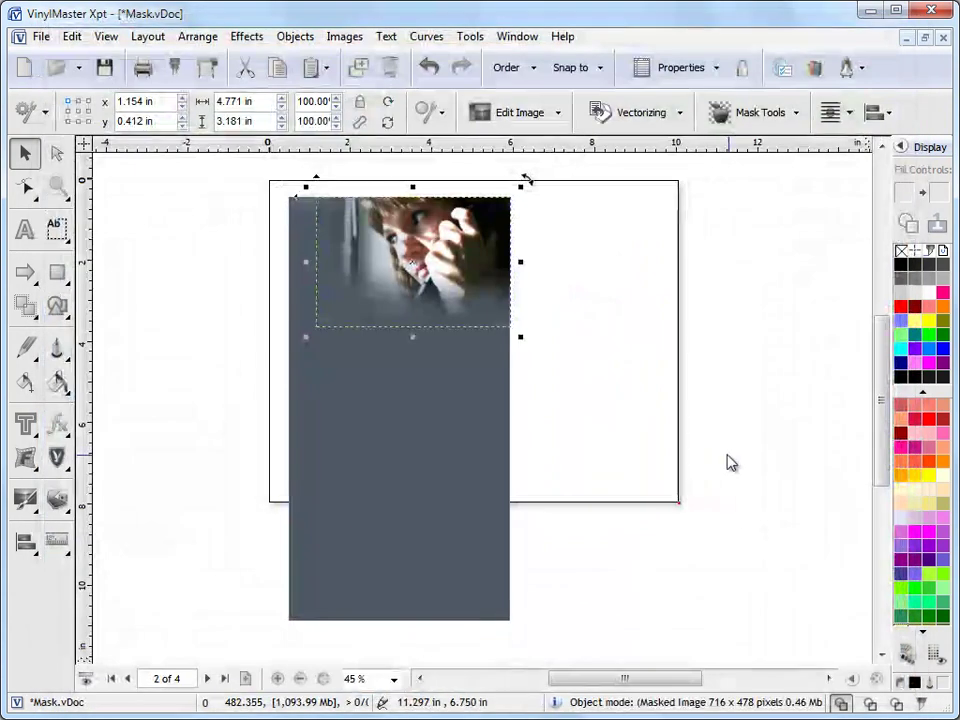
{"action": "left_click", "coordinate": [57, 186]}
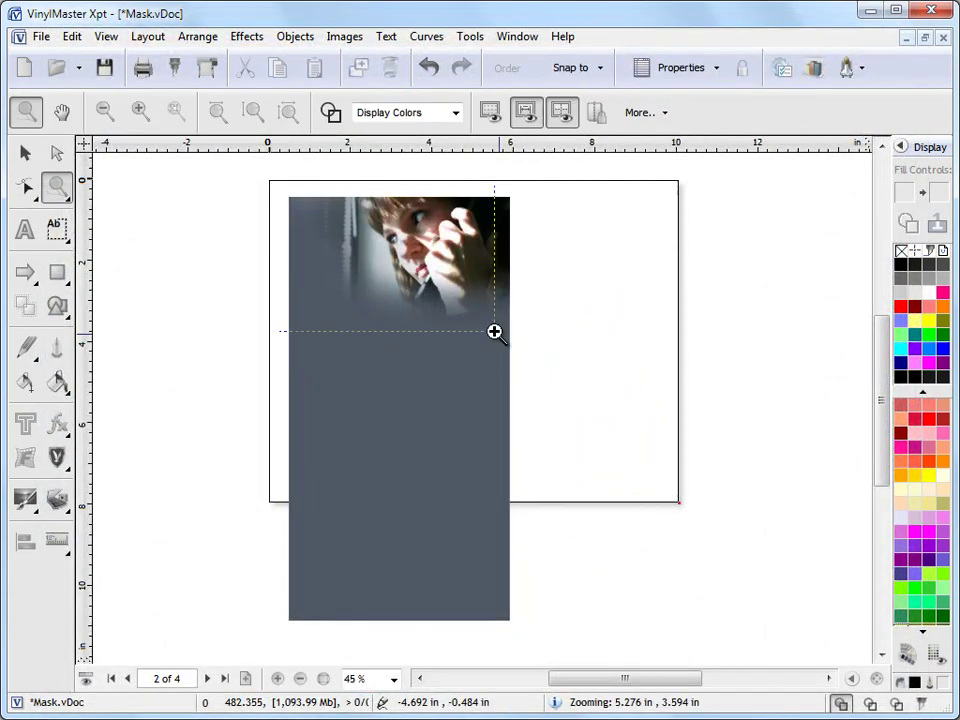
{"action": "left_click_drag", "start_coordinate": [494, 331], "coordinate": [495, 332]}
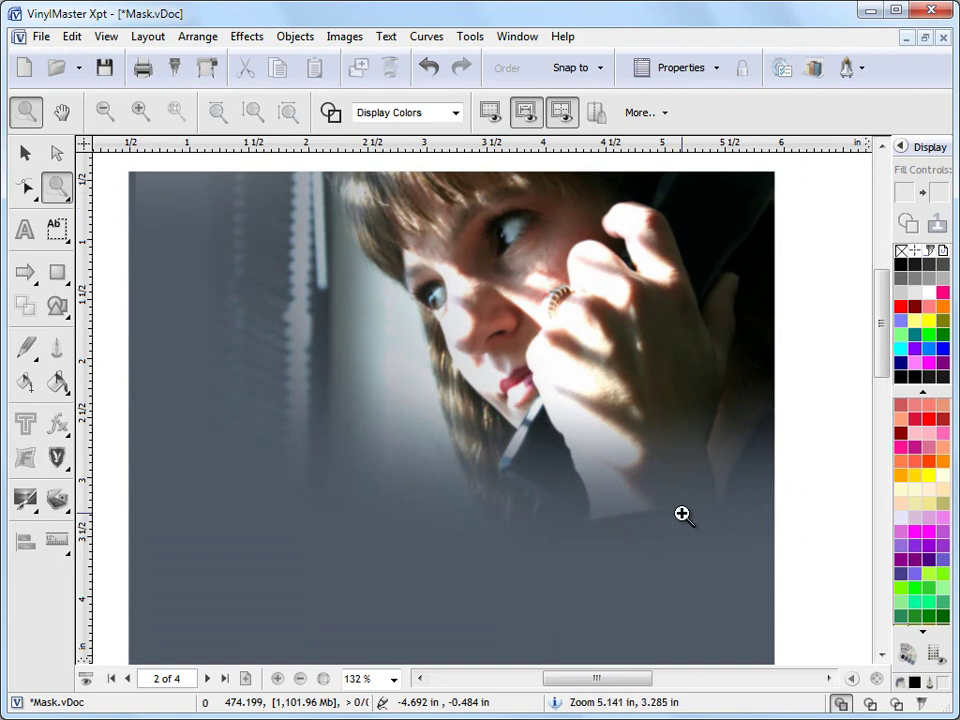
{"action": "key", "text": "space"}
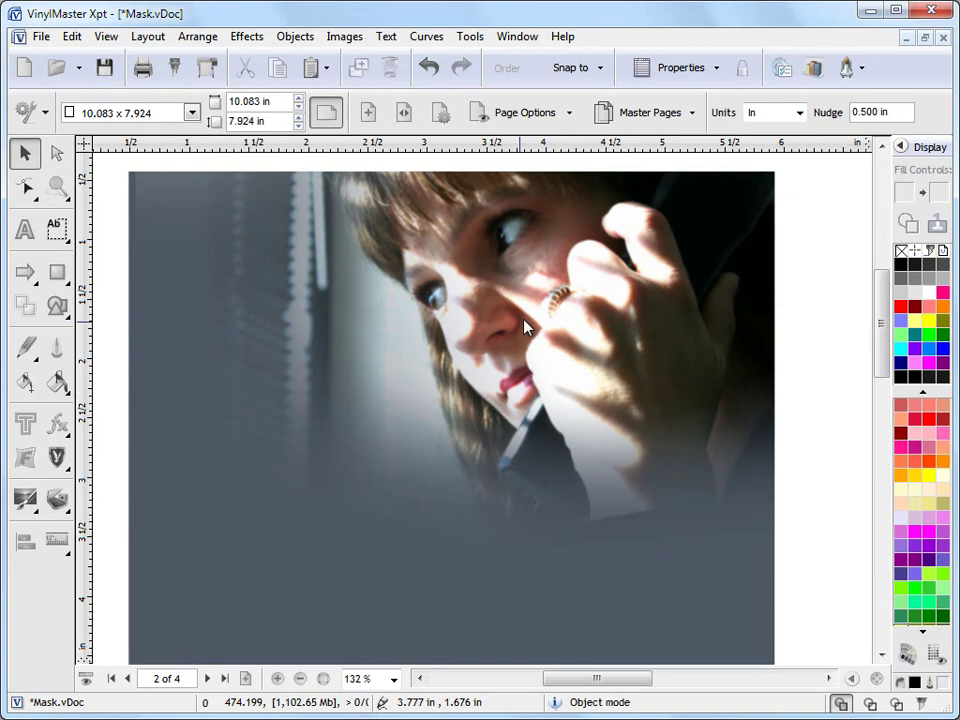
{"action": "scroll", "coordinate": [778, 425], "scroll_direction": "down", "scroll_amount": 2}
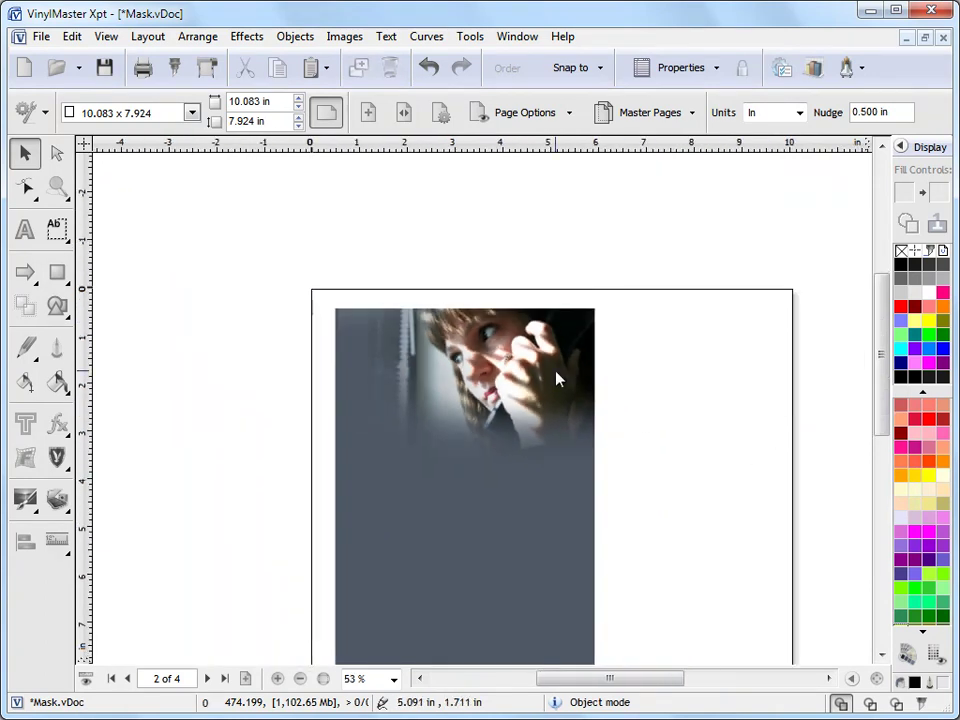
{"action": "left_click_drag", "start_coordinate": [671, 681], "coordinate": [680, 681]}
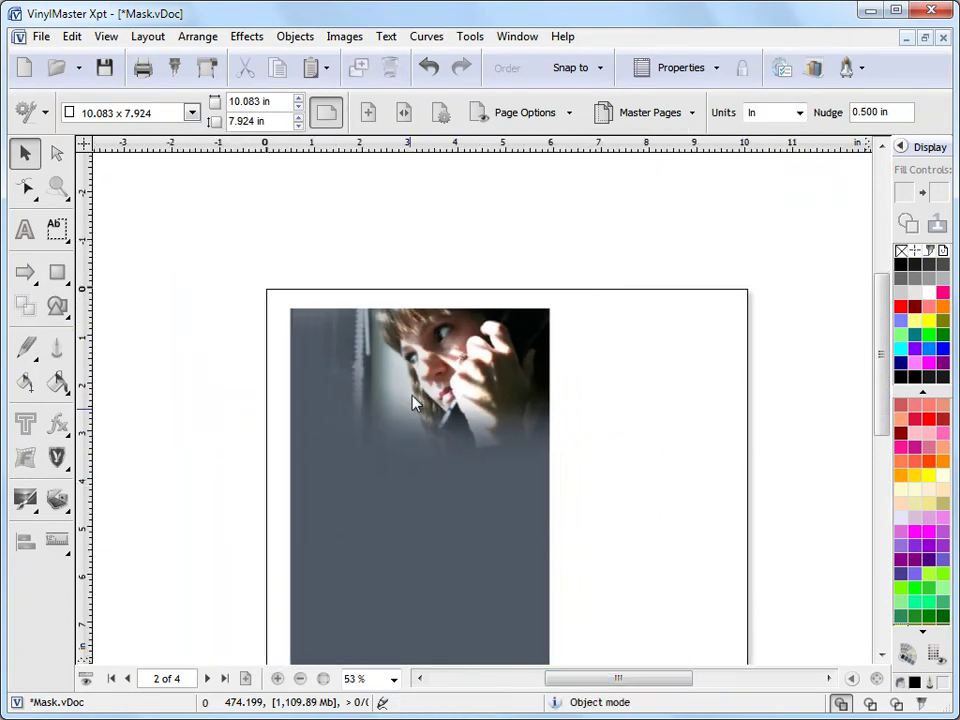
{"action": "left_click_drag", "start_coordinate": [457, 392], "coordinate": [504, 421]}
{"action": "left_click", "coordinate": [621, 414]}
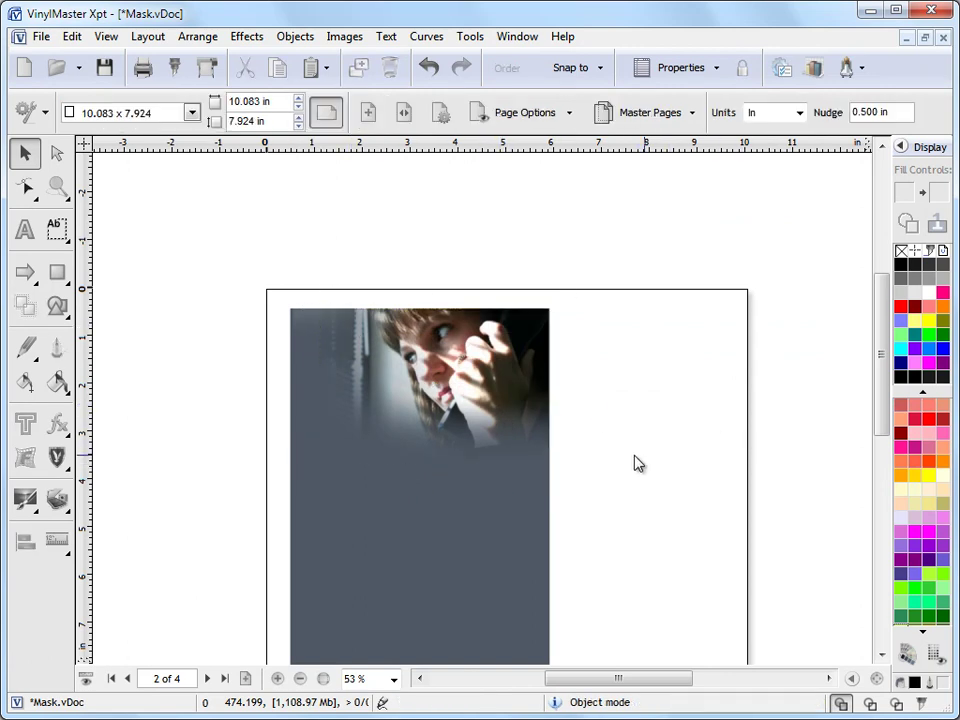
Go to page 4, the duck photo page.
{"action": "left_click", "coordinate": [209, 679]}
{"action": "left_click", "coordinate": [208, 679]}
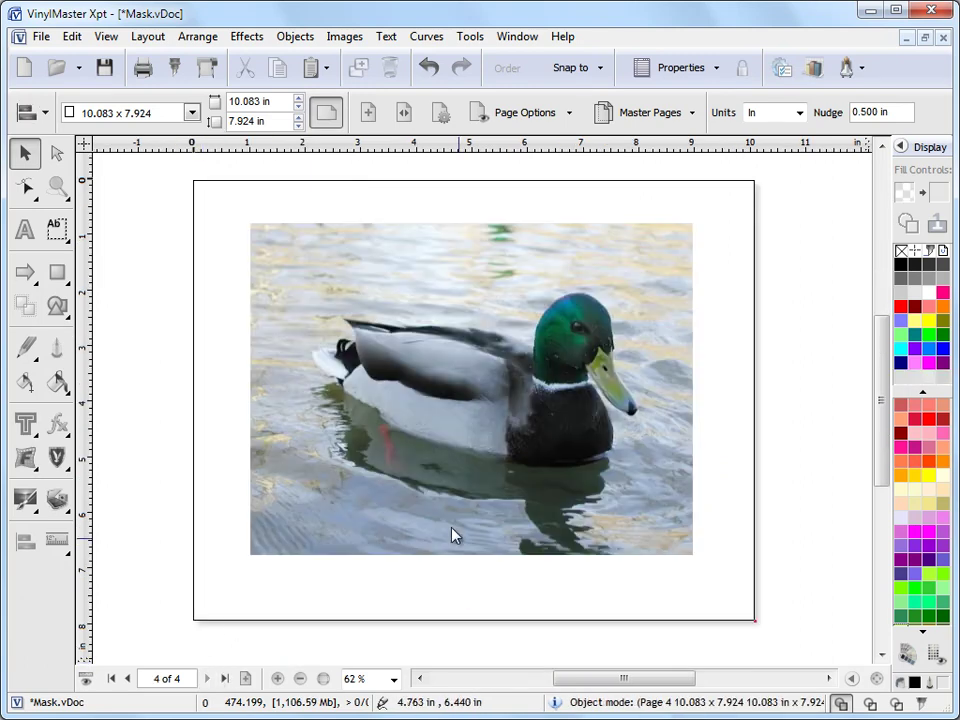
{"action": "left_click", "coordinate": [487, 381]}
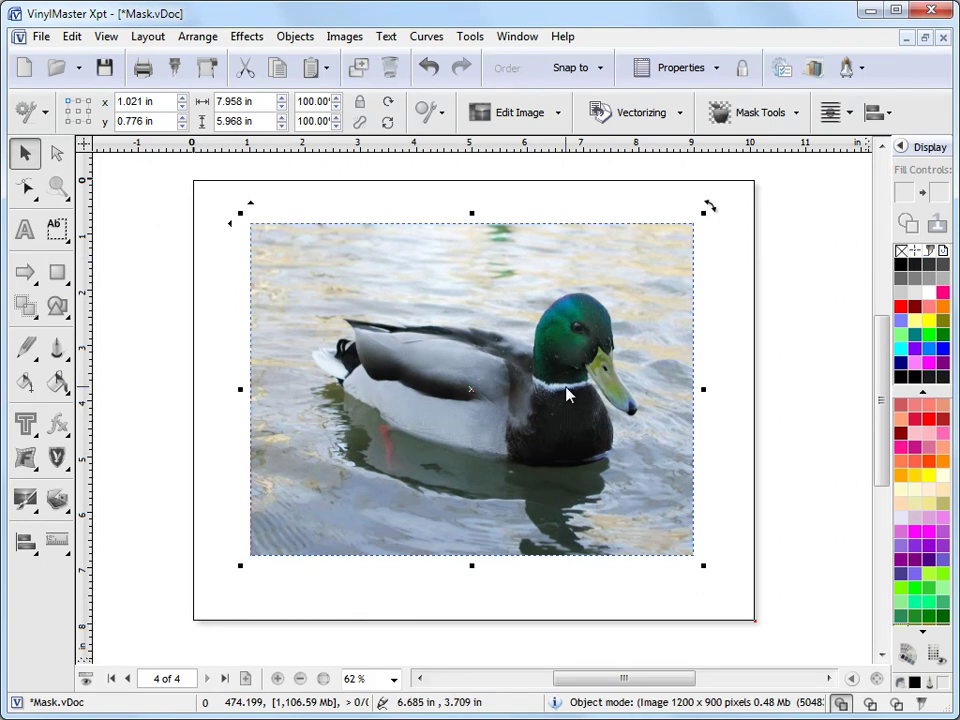
{"action": "left_click", "coordinate": [165, 660]}
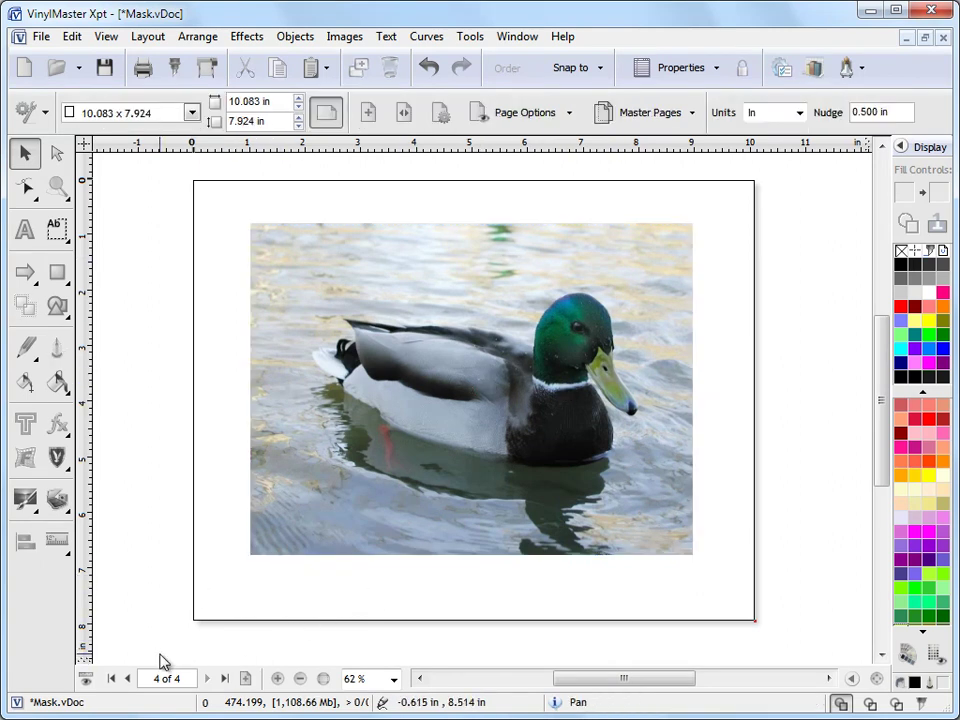
Insert 05lioness1.jpg as a small image over the duck photo's lower-right corner.
{"action": "left_click", "coordinate": [345, 37]}
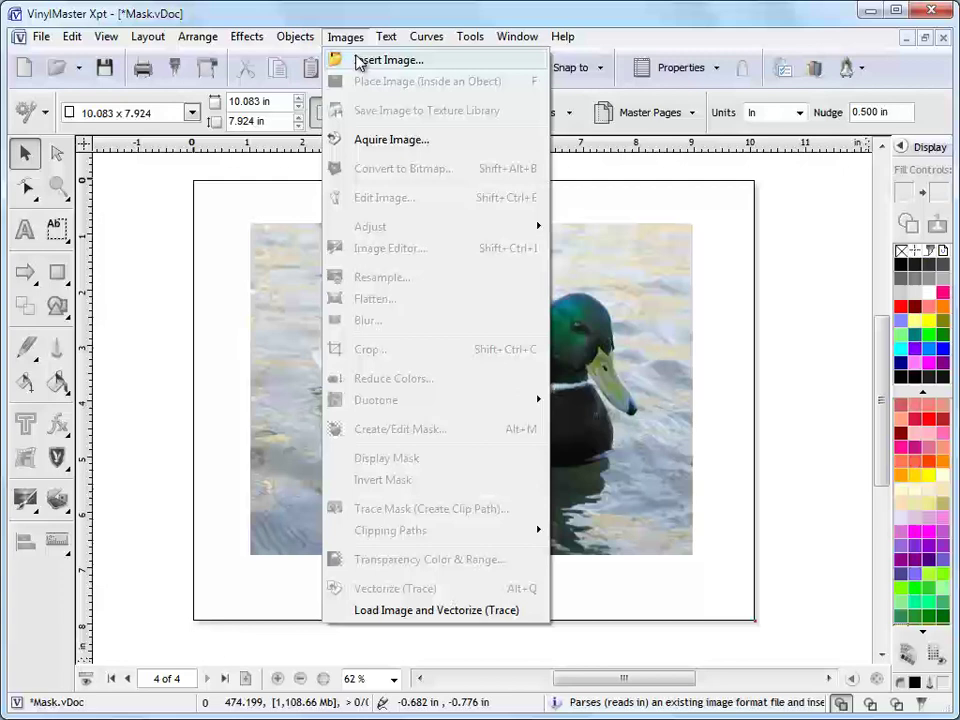
{"action": "left_click", "coordinate": [350, 58]}
{"action": "left_click", "coordinate": [545, 238]}
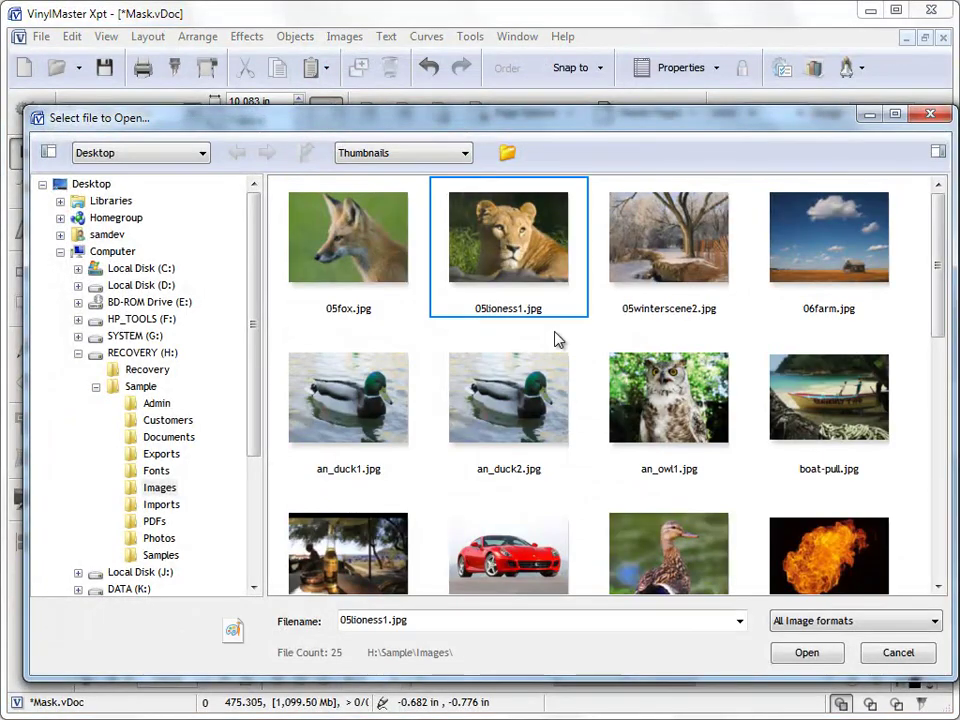
{"action": "left_click", "coordinate": [806, 653]}
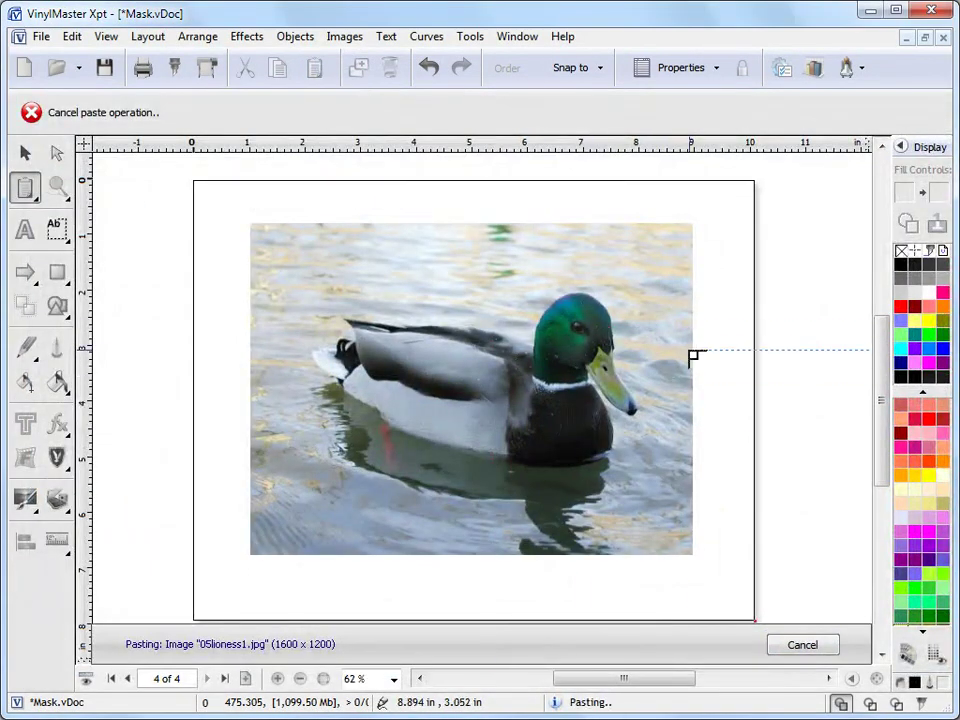
{"action": "left_click_drag", "start_coordinate": [840, 572], "coordinate": [836, 476]}
{"action": "left_click_drag", "start_coordinate": [765, 395], "coordinate": [700, 497]}
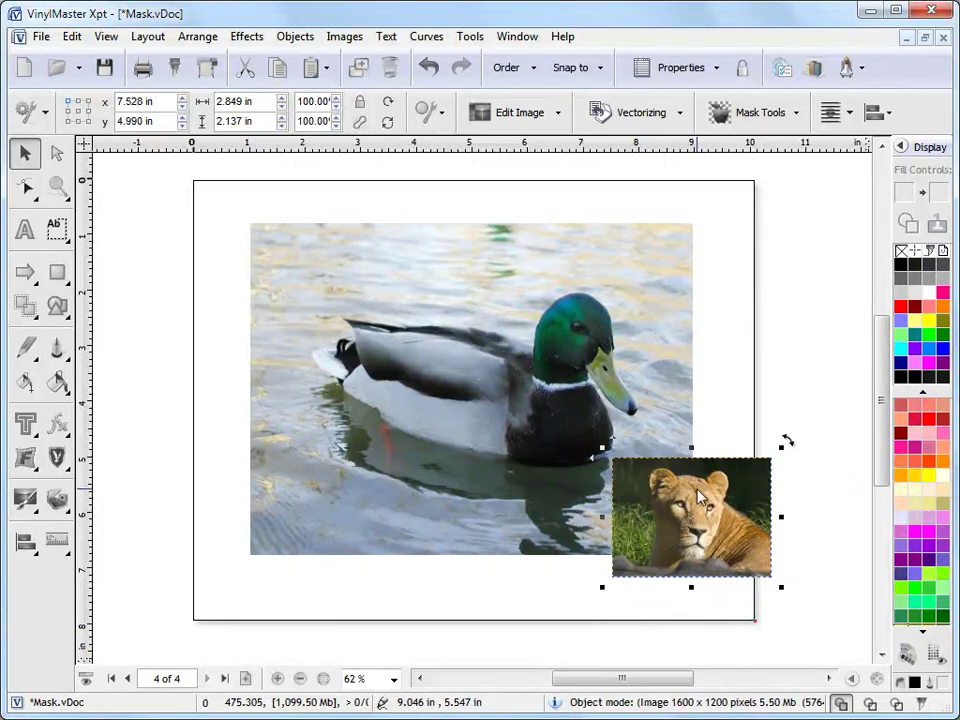
{"action": "left_click", "coordinate": [768, 116]}
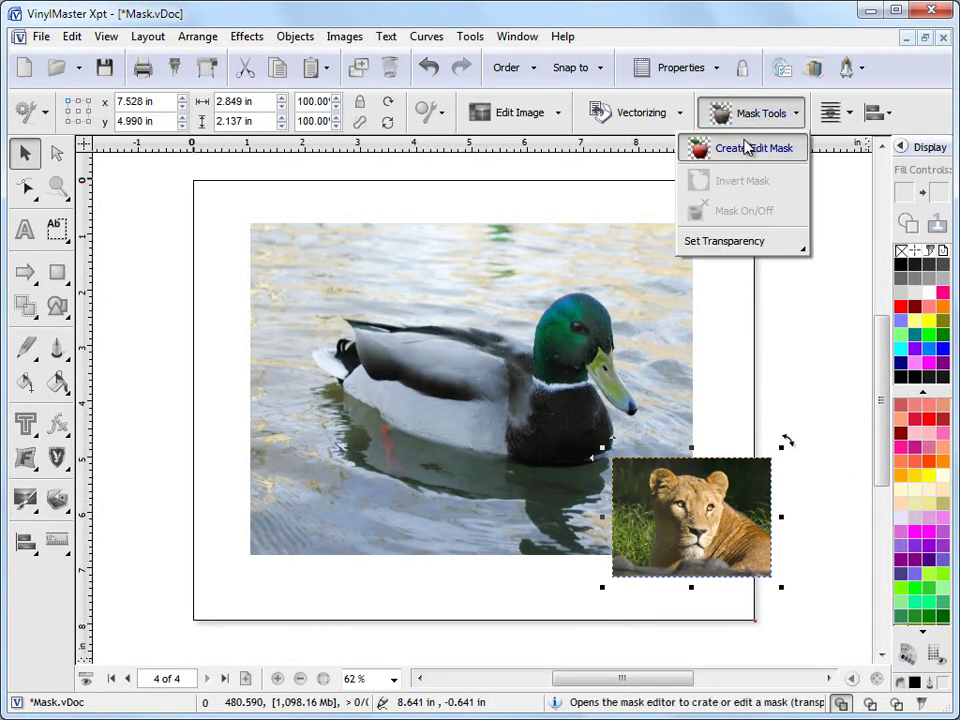
Apply a Circle vignette mask to the lion with edge softness 0.200 and accept it.
{"action": "left_click", "coordinate": [776, 147]}
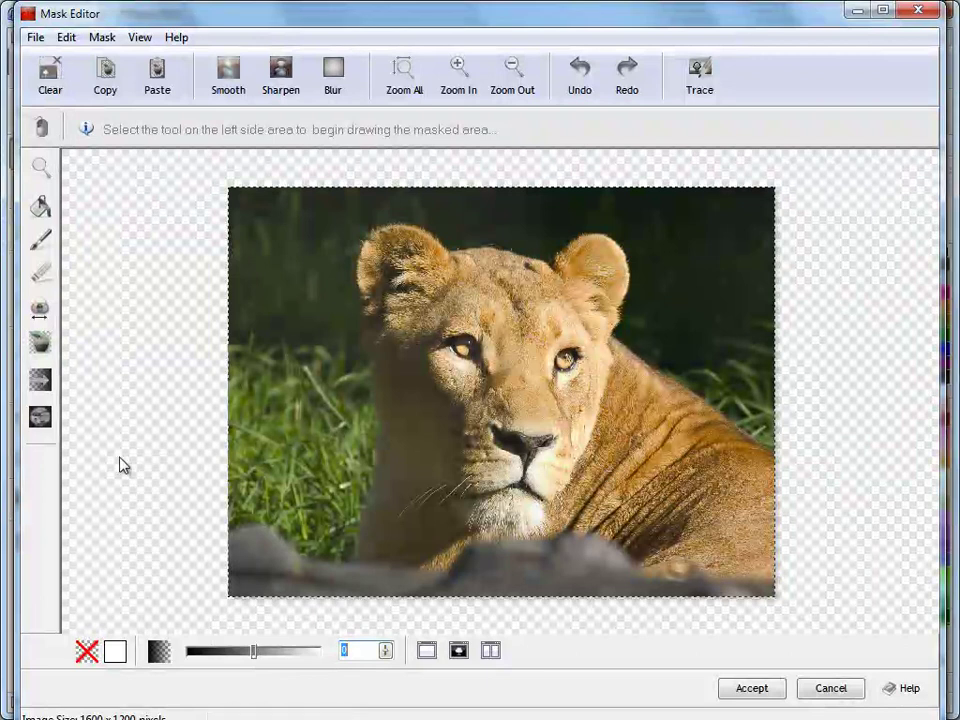
{"action": "left_click", "coordinate": [40, 418]}
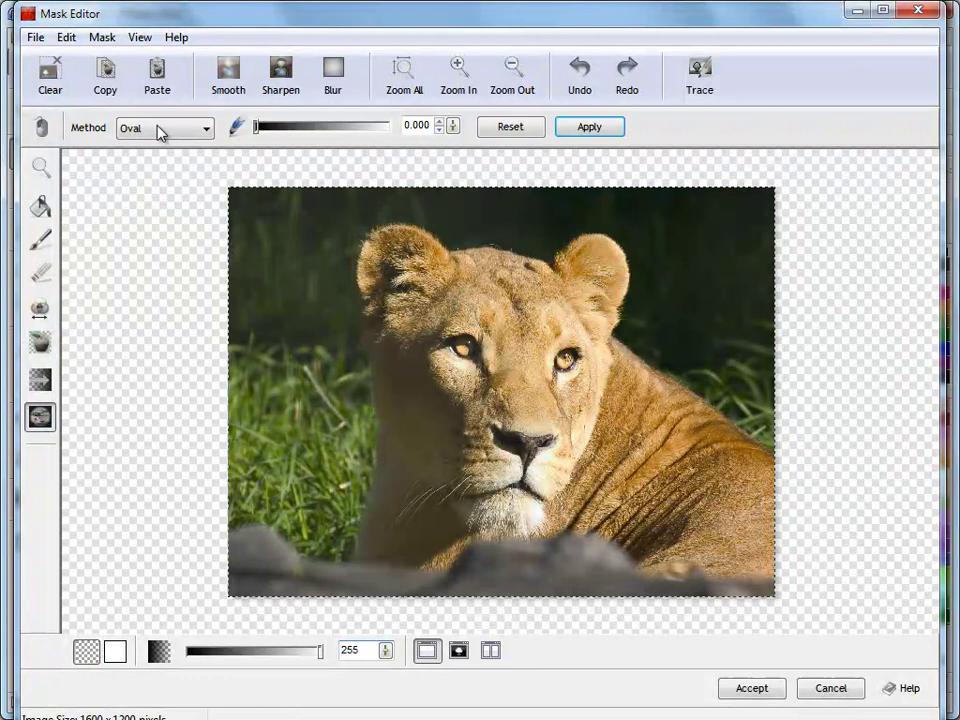
{"action": "left_click", "coordinate": [160, 129]}
{"action": "left_click", "coordinate": [150, 183]}
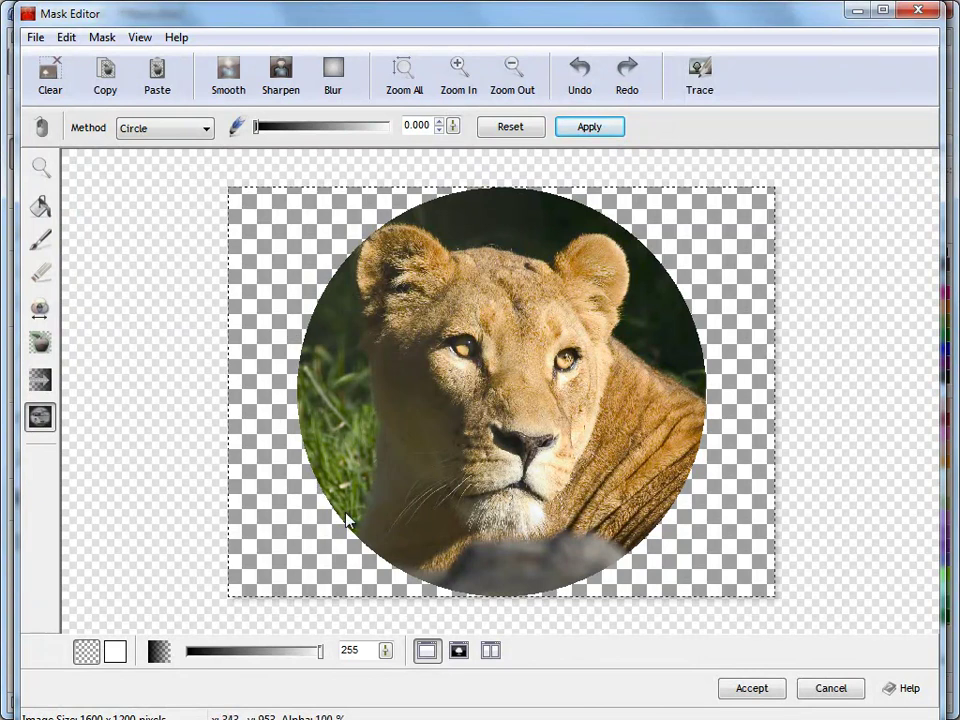
{"action": "left_click", "coordinate": [438, 122]}
{"action": "left_click", "coordinate": [438, 122]}
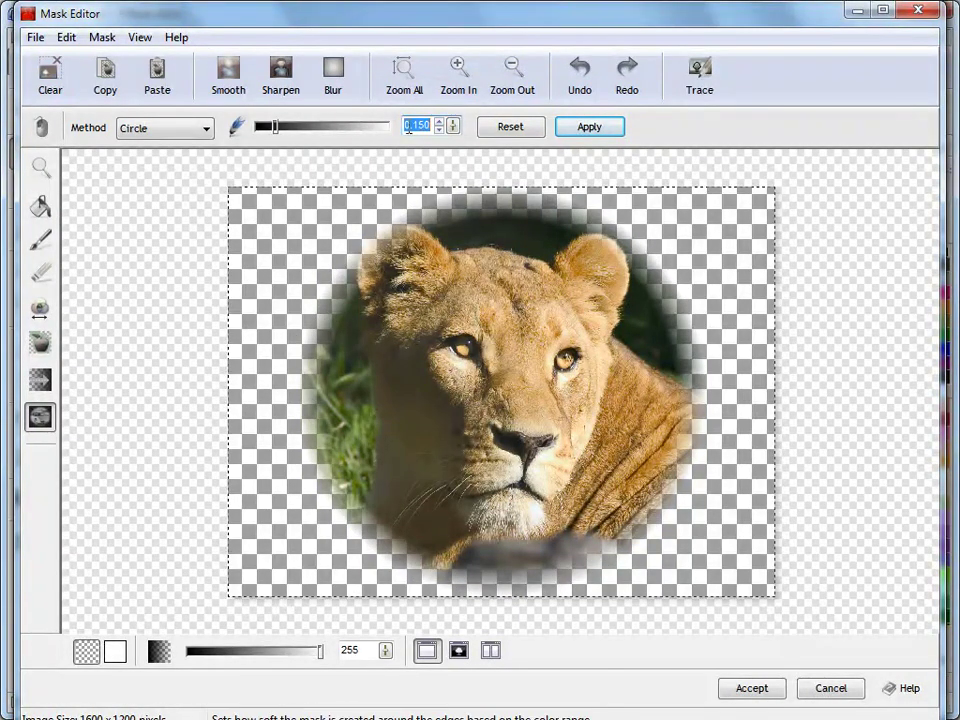
{"action": "left_click", "coordinate": [437, 121]}
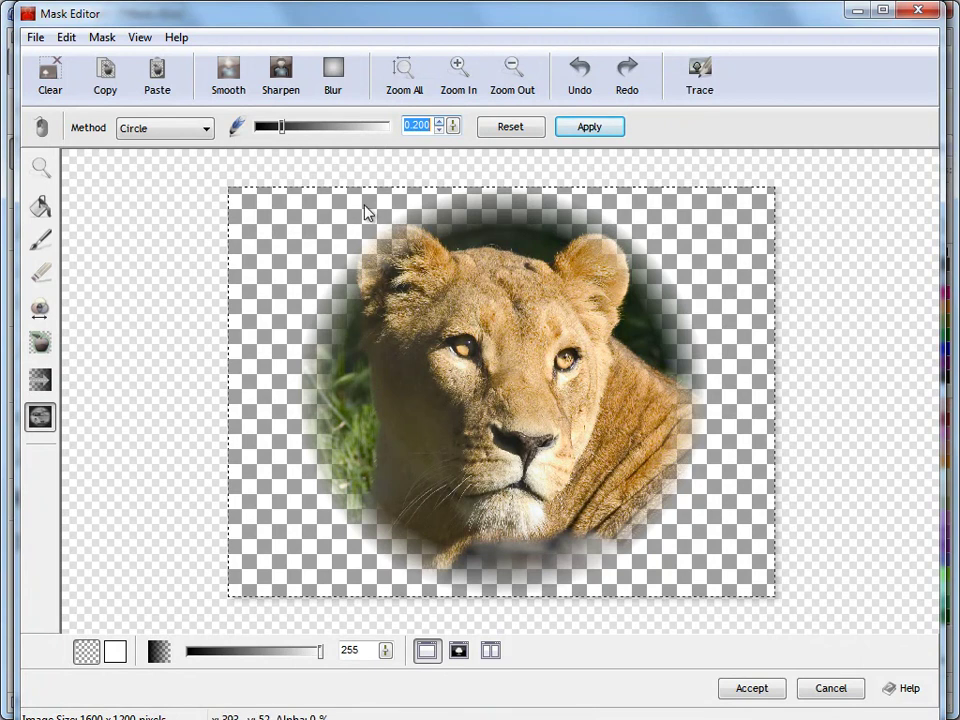
{"action": "left_click", "coordinate": [588, 127]}
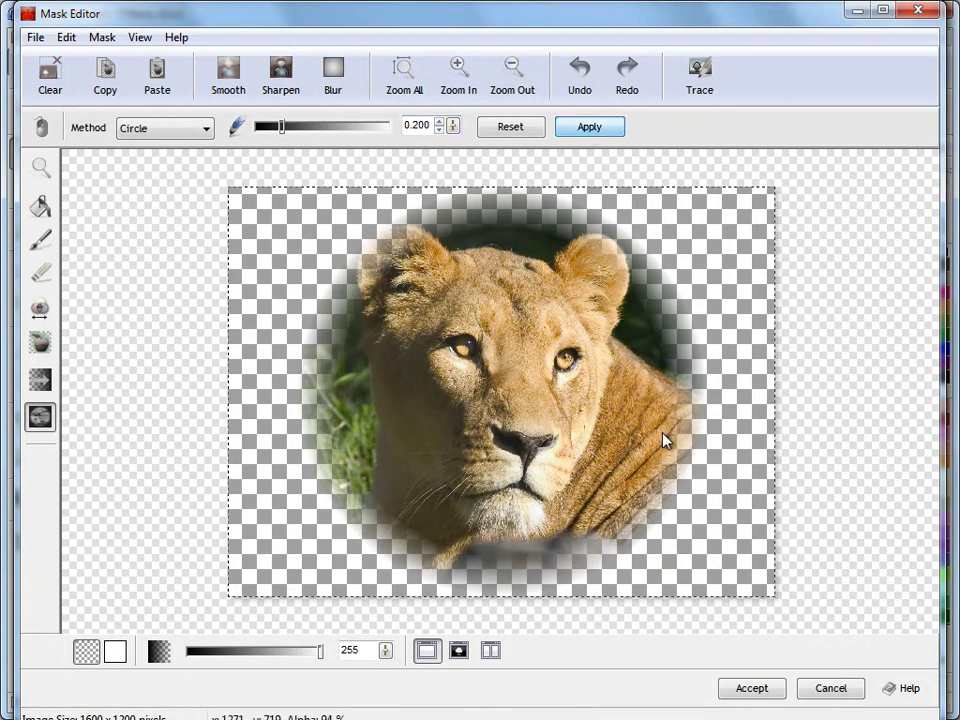
{"action": "left_click", "coordinate": [765, 689]}
Move the duck photo left, centre the lion vignette on the page and zoom in.
{"action": "left_click_drag", "start_coordinate": [690, 521], "coordinate": [766, 470]}
{"action": "left_click_drag", "start_coordinate": [665, 466], "coordinate": [405, 444]}
{"action": "left_click_drag", "start_coordinate": [760, 505], "coordinate": [540, 453]}
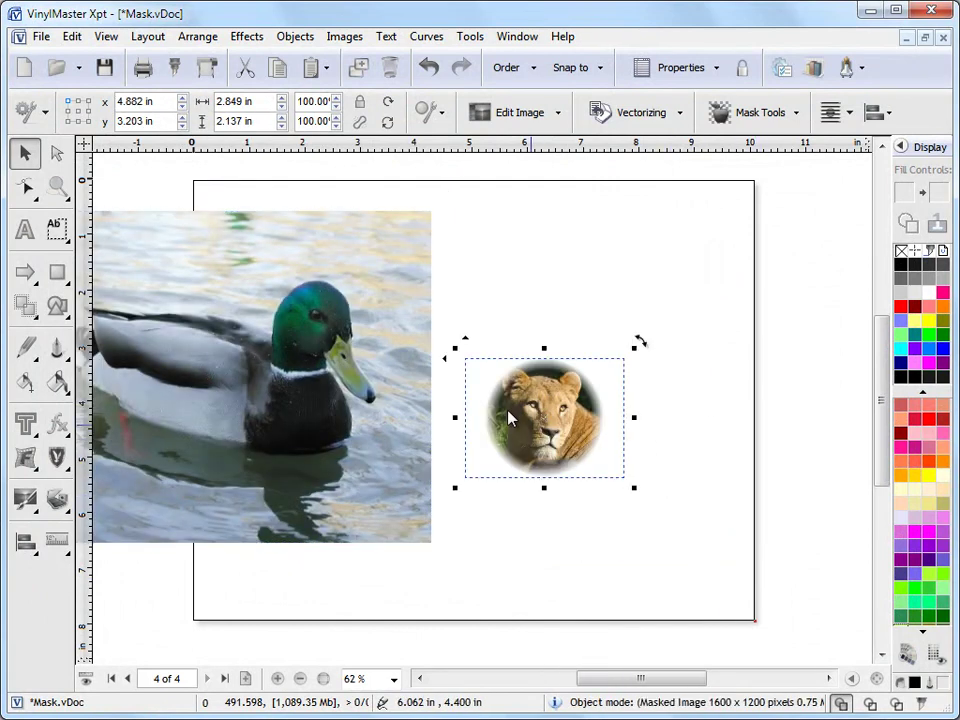
{"action": "left_click", "coordinate": [57, 186]}
{"action": "left_click_drag", "start_coordinate": [455, 332], "coordinate": [608, 468]}
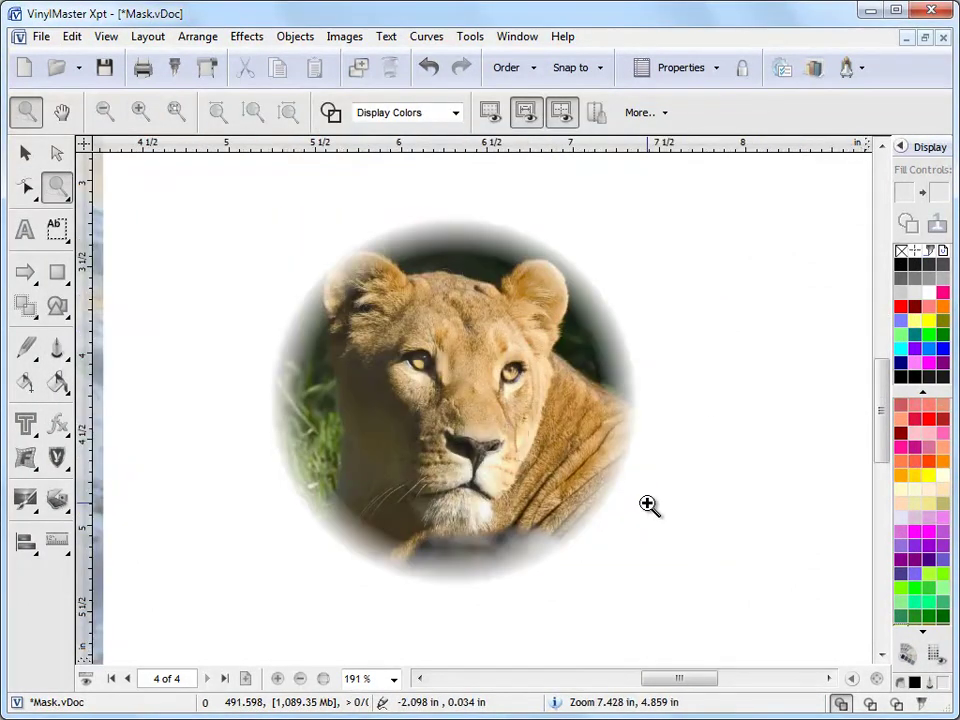
{"action": "left_click", "coordinate": [20, 152]}
Select the lion and toggle its mask off and back on.
{"action": "left_click", "coordinate": [505, 272]}
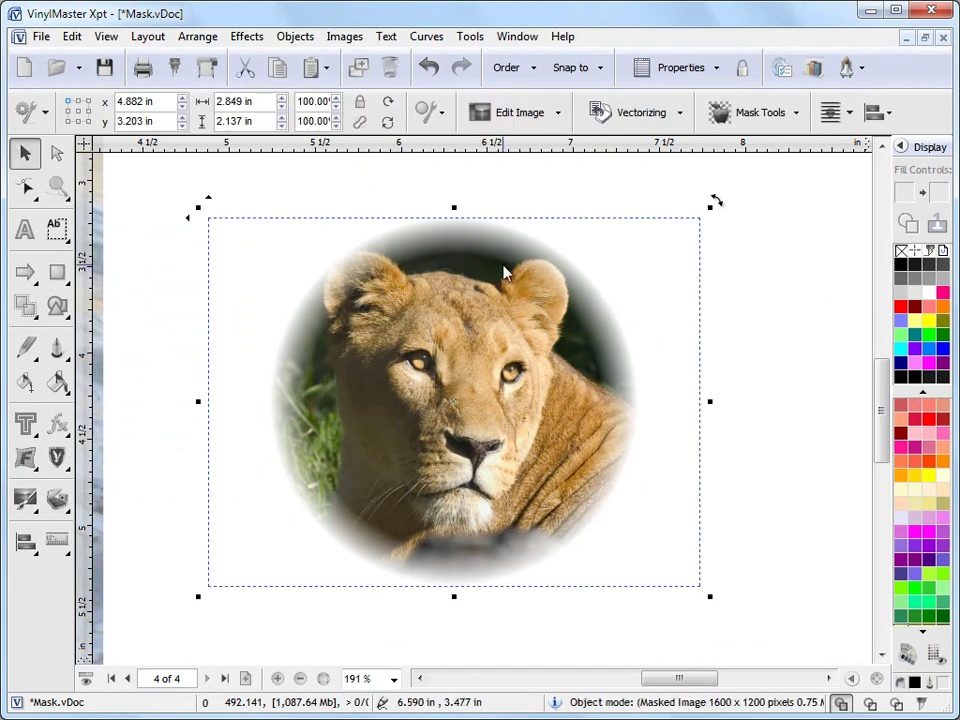
{"action": "left_click", "coordinate": [645, 393]}
{"action": "left_click", "coordinate": [612, 397]}
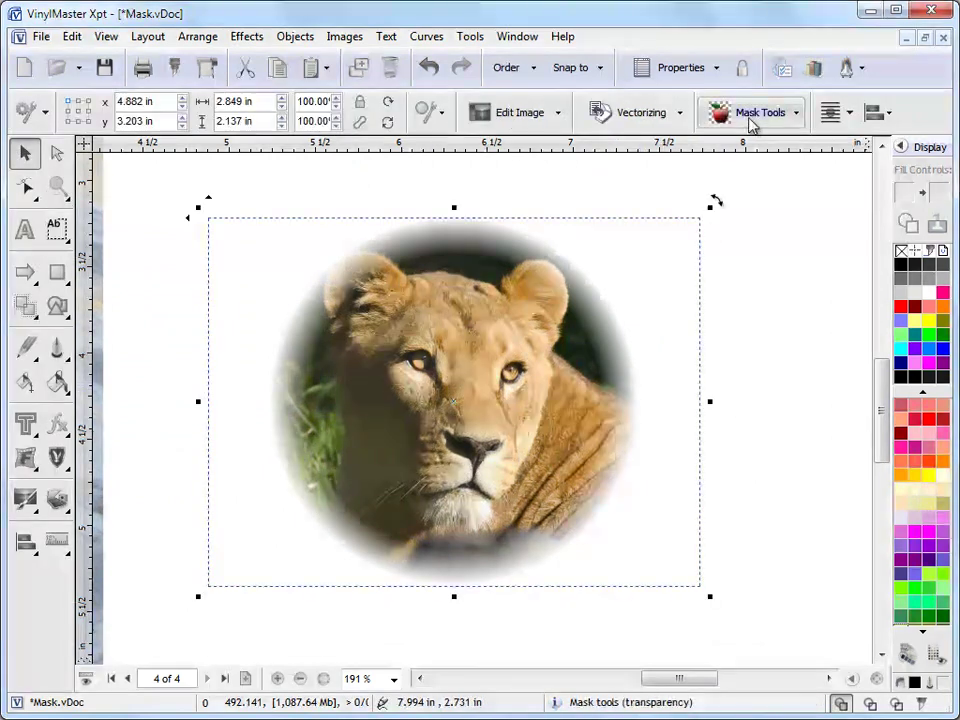
{"action": "left_click", "coordinate": [752, 116]}
{"action": "left_click", "coordinate": [761, 209]}
{"action": "left_click", "coordinate": [752, 113]}
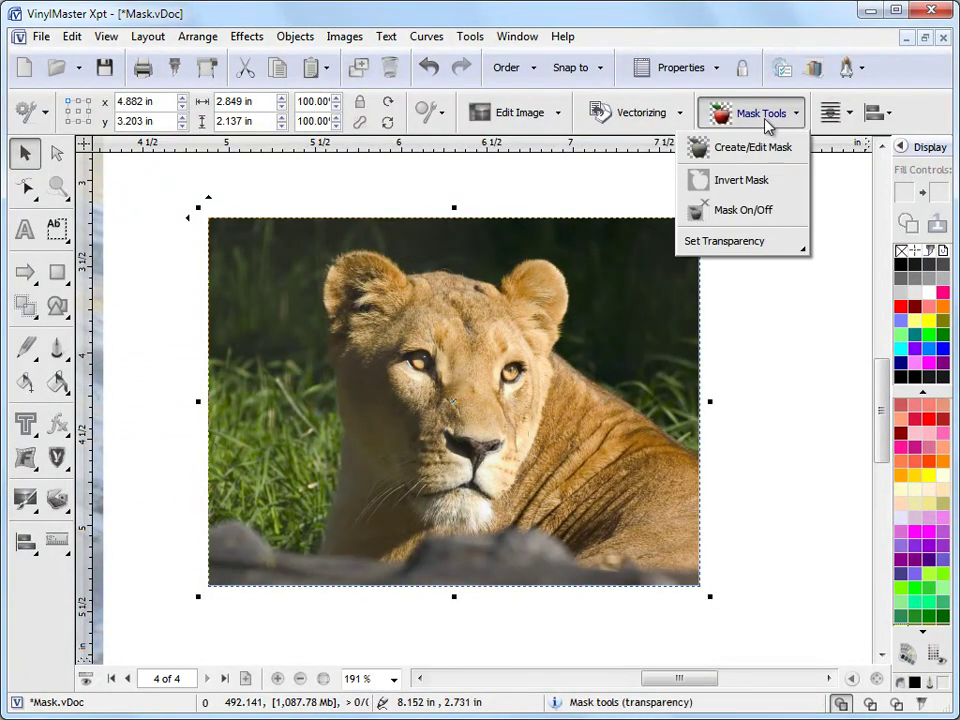
{"action": "left_click", "coordinate": [761, 209]}
Invert the lion's mask and revert it, then reselect the lion for mask editing.
{"action": "left_click", "coordinate": [745, 113]}
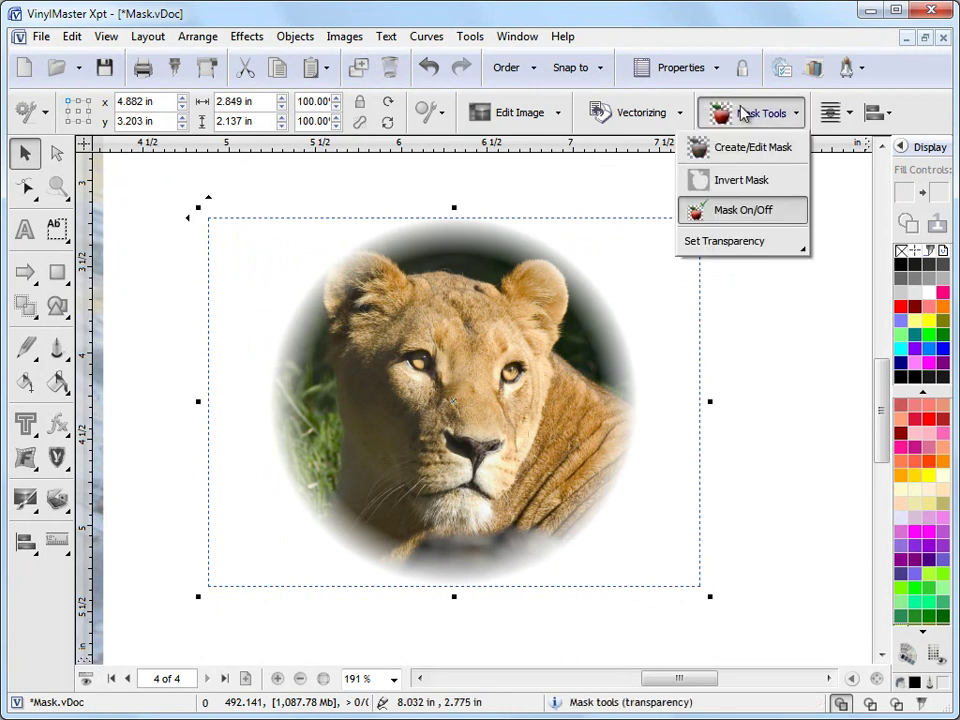
{"action": "left_click", "coordinate": [748, 182]}
{"action": "left_click", "coordinate": [790, 120]}
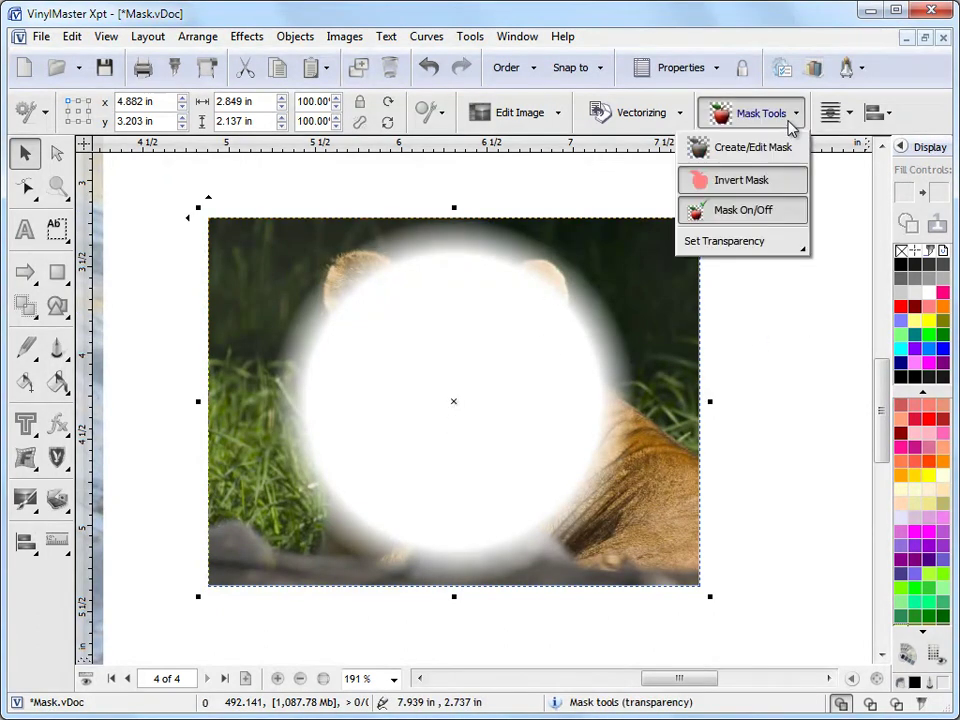
{"action": "left_click", "coordinate": [745, 181]}
{"action": "left_click", "coordinate": [733, 363]}
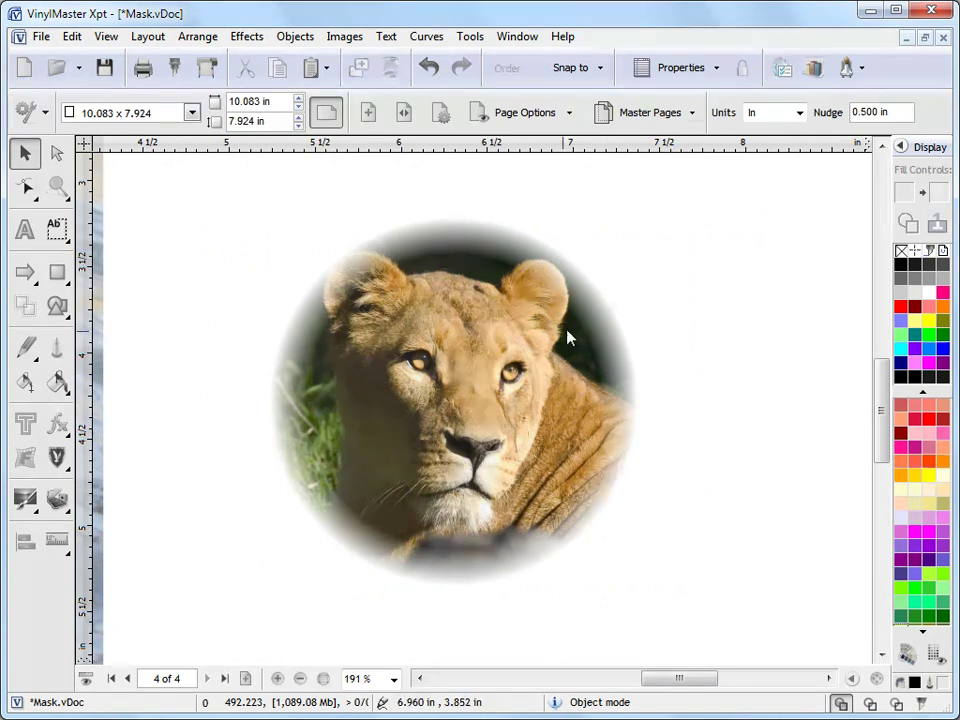
{"action": "left_click", "coordinate": [514, 411]}
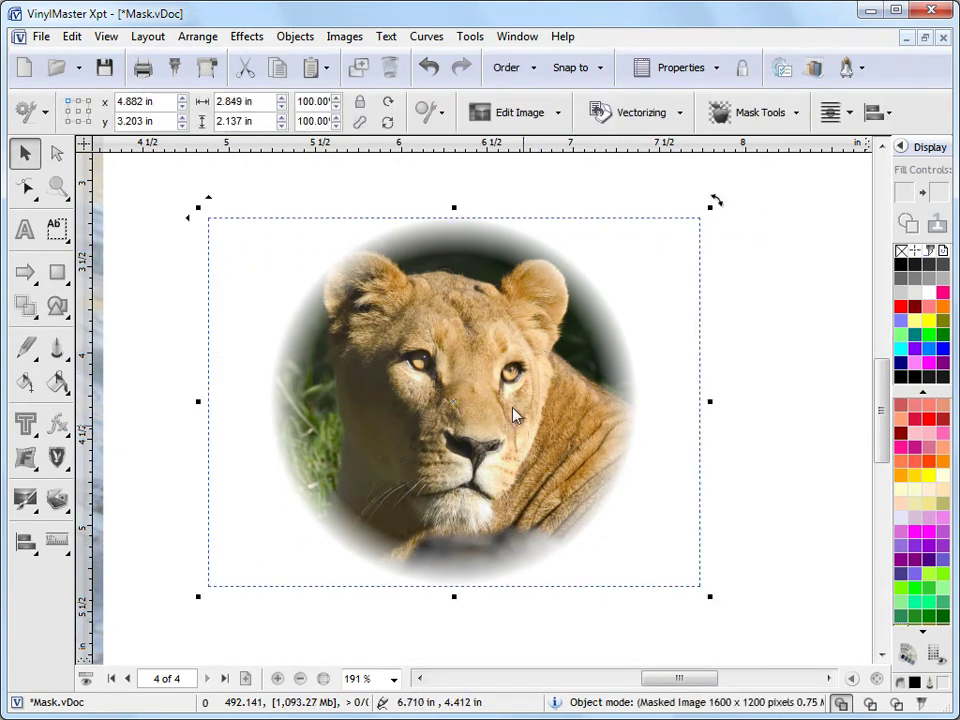
{"action": "left_click", "coordinate": [755, 113]}
Open the lion's mask, clear it and switch to a square vignette shape.
{"action": "left_click", "coordinate": [735, 148]}
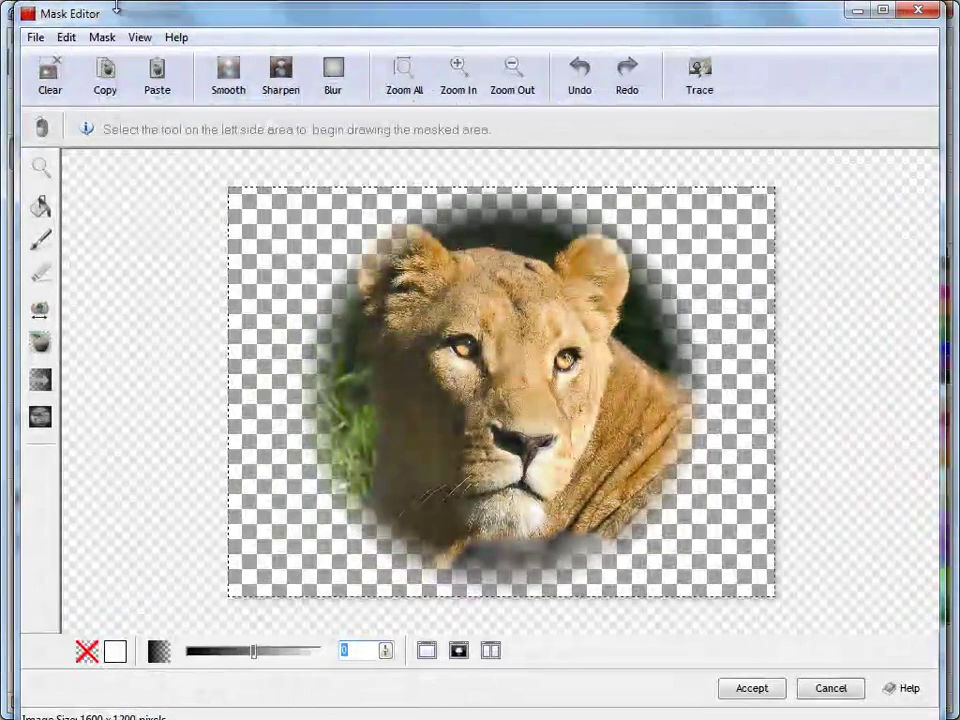
{"action": "mouse_move", "coordinate": [96, 17]}
{"action": "left_mouse_down"}
{"action": "mouse_move", "coordinate": [143, 57]}
{"action": "mouse_move", "coordinate": [105, 32]}
{"action": "left_mouse_up"}
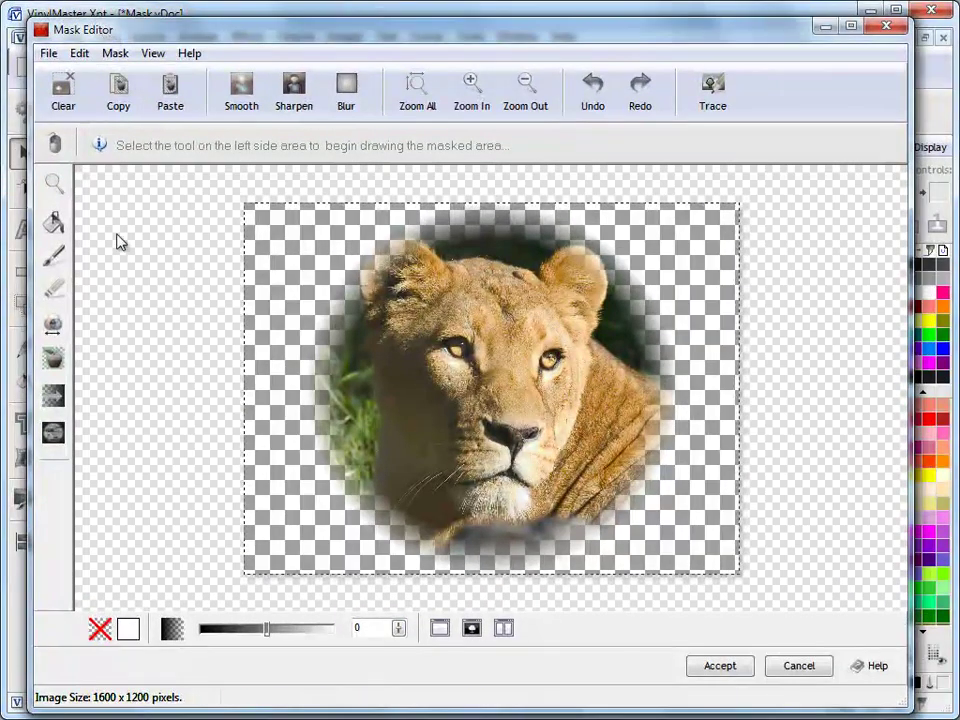
{"action": "left_click", "coordinate": [53, 432]}
{"action": "left_click", "coordinate": [178, 144]}
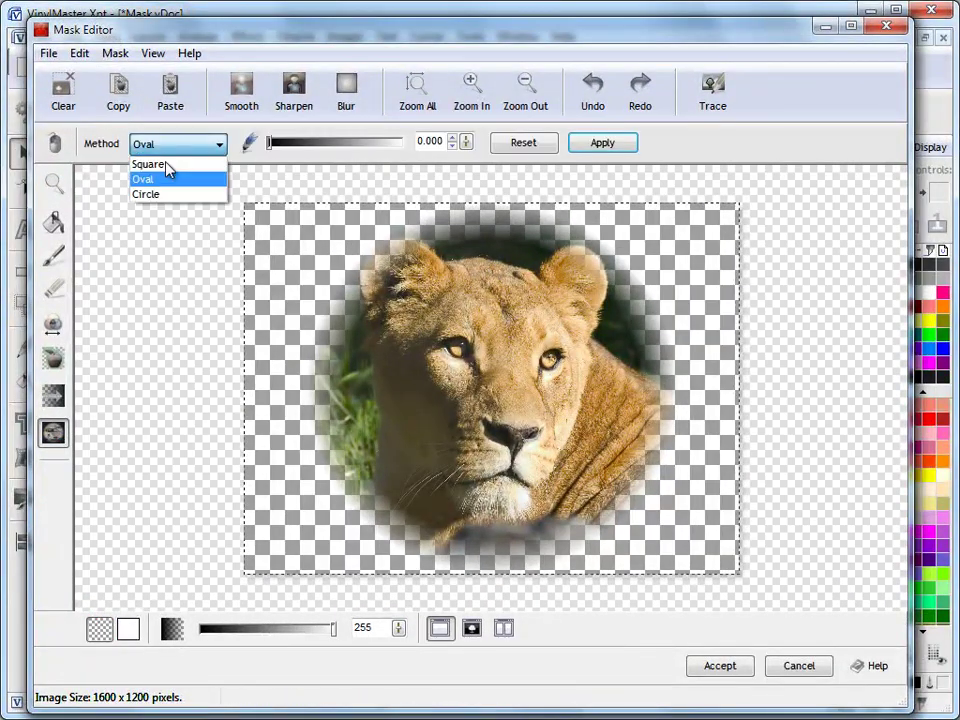
{"action": "left_click", "coordinate": [170, 166]}
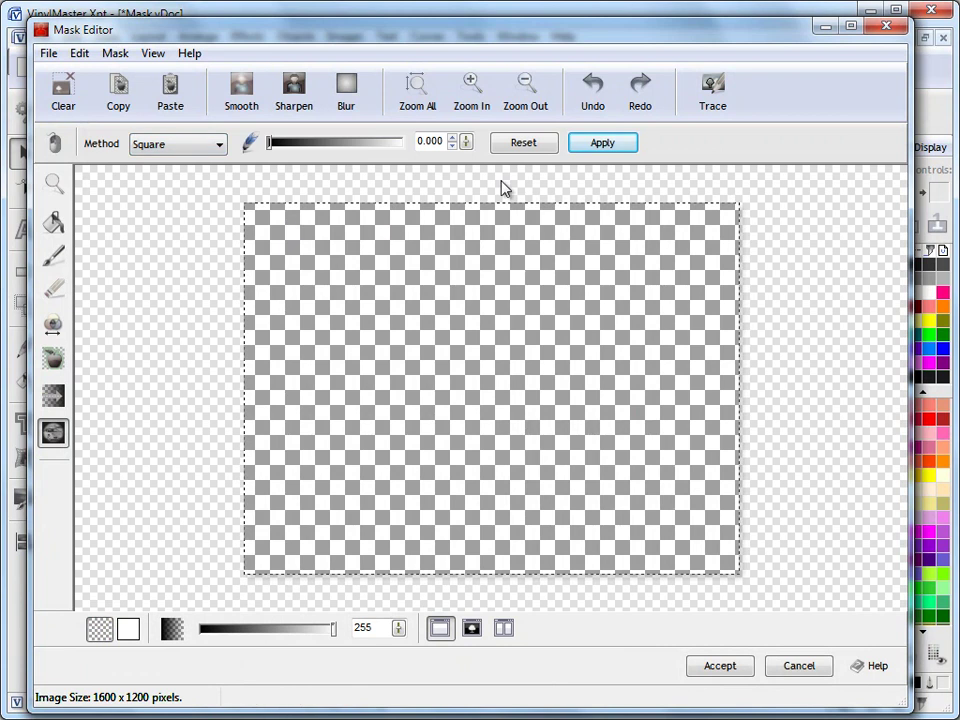
{"action": "left_click", "coordinate": [64, 92]}
{"action": "left_click", "coordinate": [208, 146]}
{"action": "left_click", "coordinate": [200, 165]}
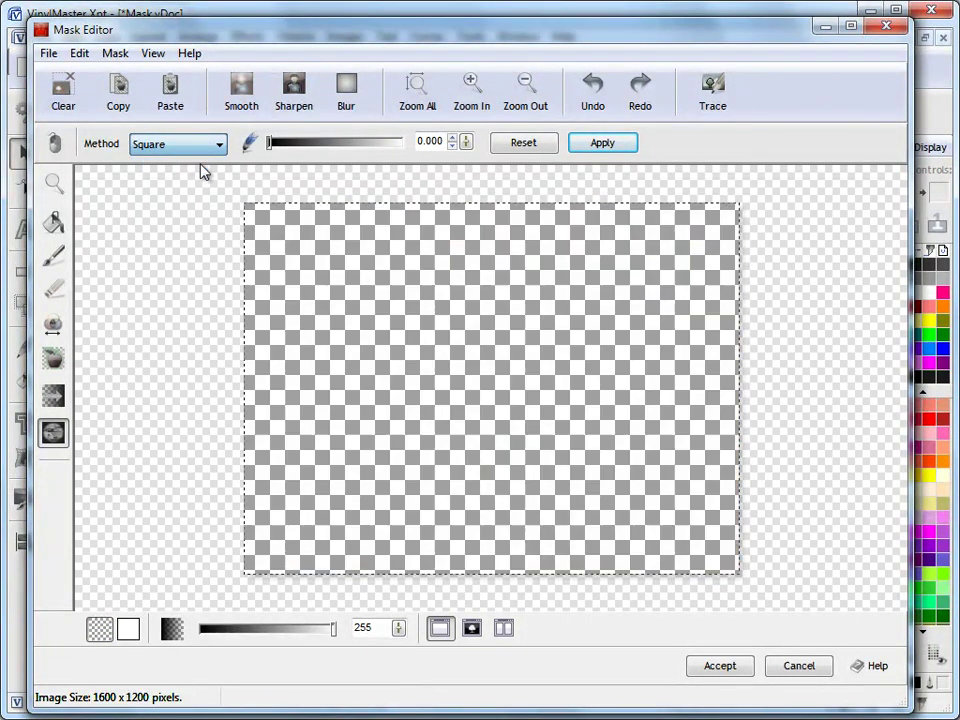
Lower the square vignette's feather to 0.300, apply and accept the mask.
{"action": "mouse_move", "coordinate": [467, 146]}
{"action": "left_mouse_down"}
{"action": "mouse_move", "coordinate": [477, 108]}
{"action": "mouse_move", "coordinate": [470, 138]}
{"action": "left_mouse_up"}
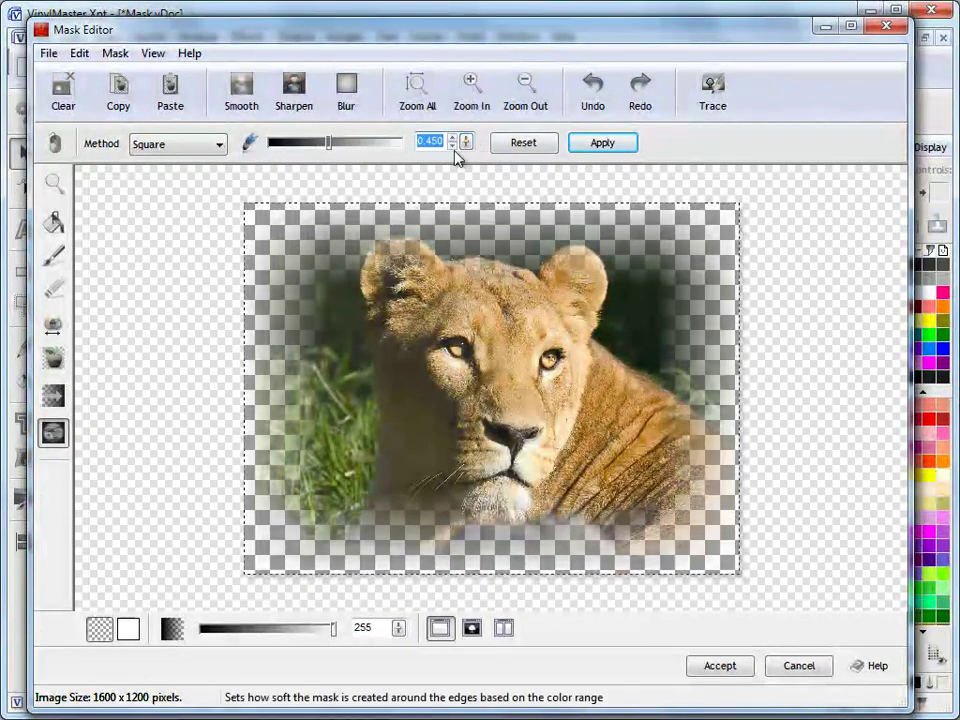
{"action": "left_click", "coordinate": [452, 148]}
{"action": "left_click", "coordinate": [452, 148]}
{"action": "left_click", "coordinate": [452, 148]}
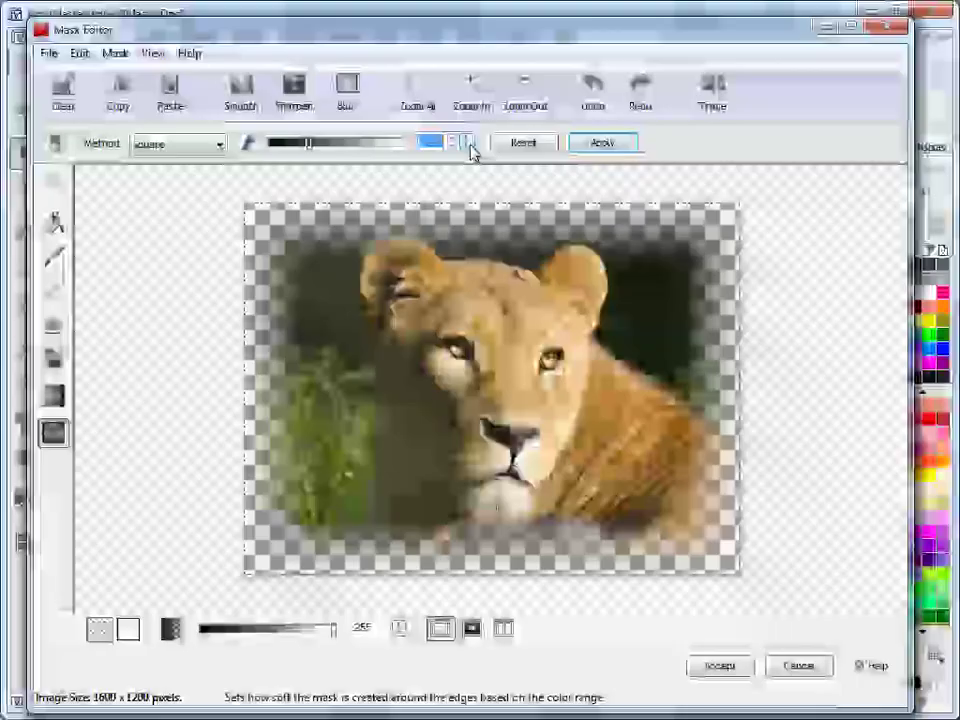
{"action": "left_click_drag", "start_coordinate": [467, 143], "coordinate": [476, 152]}
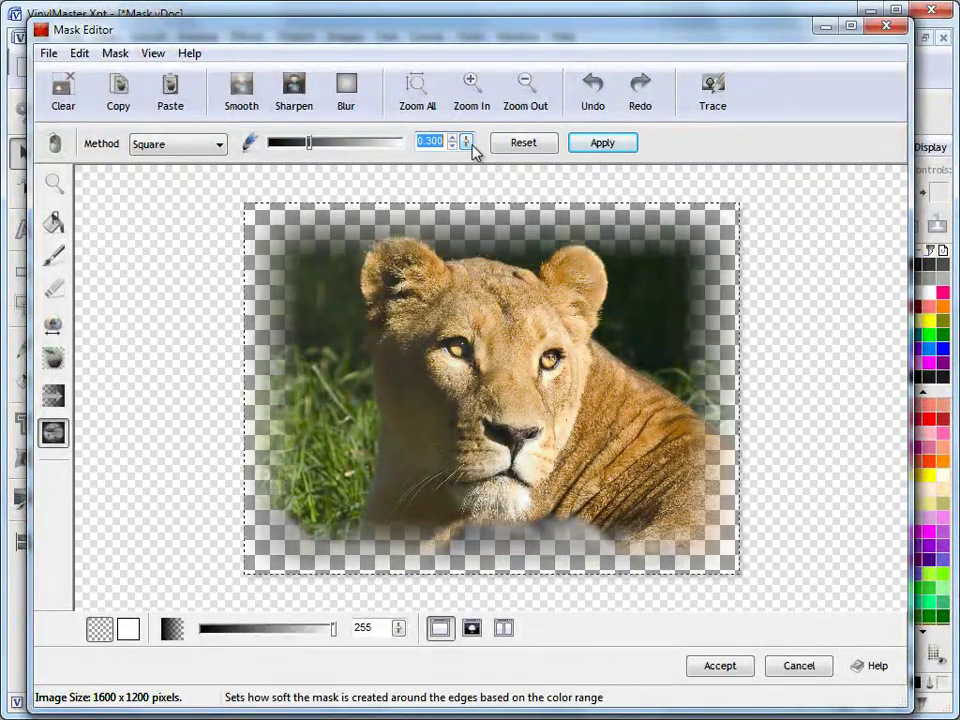
{"action": "left_click", "coordinate": [624, 148]}
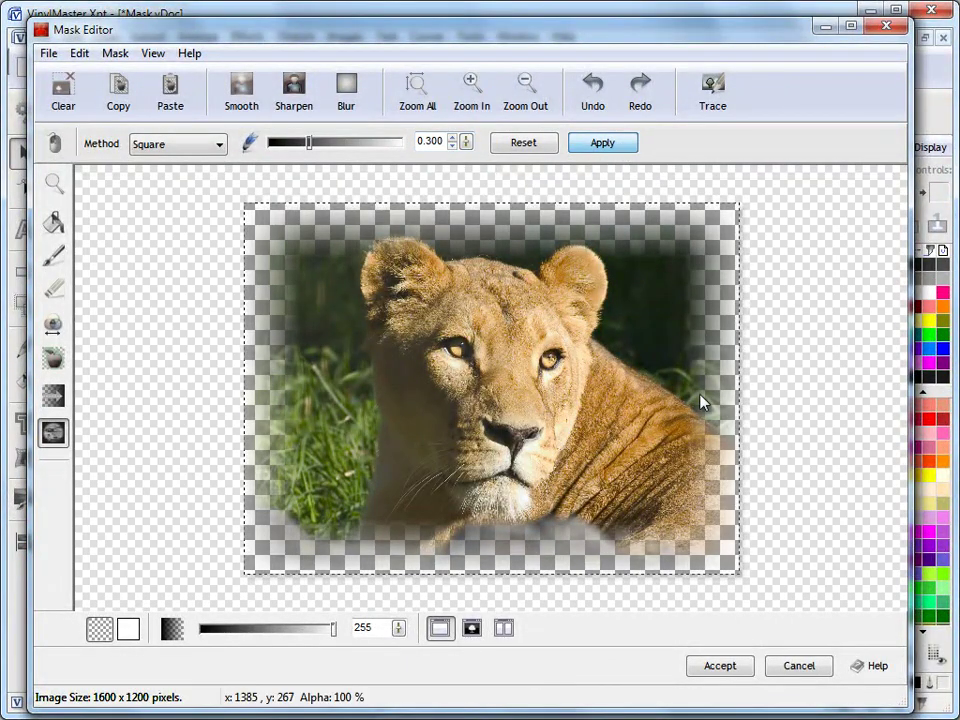
{"action": "left_click", "coordinate": [719, 665]}
{"action": "left_click", "coordinate": [782, 293]}
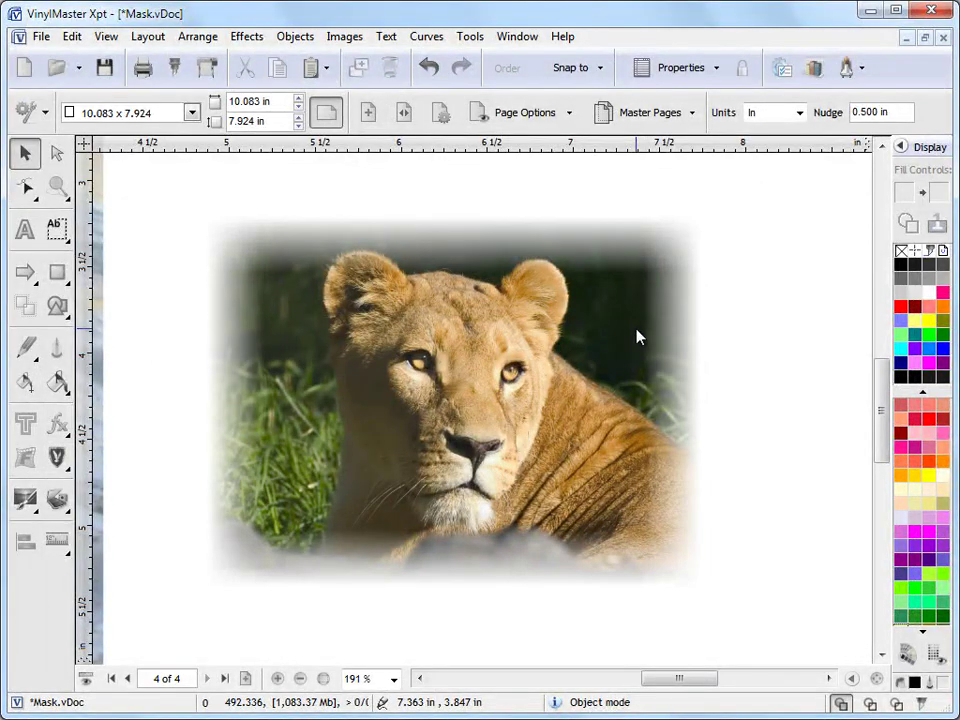
Zoom out to 54%, move the lion to the bottom-right corner and place the duck near the top.
{"action": "key", "text": "F4"}
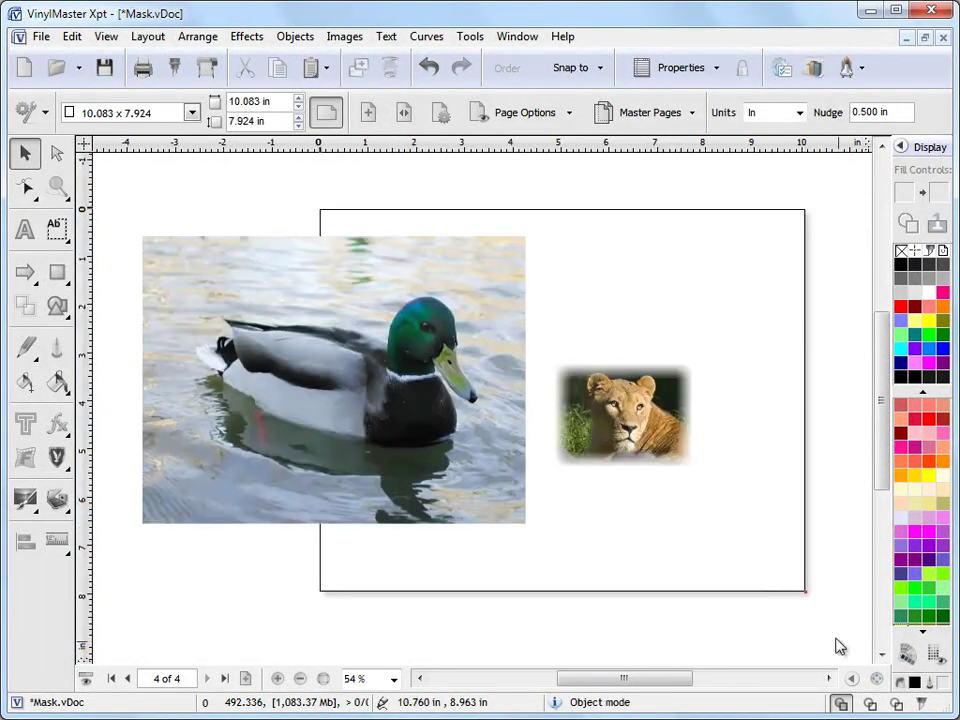
{"action": "left_click", "coordinate": [606, 433]}
{"action": "left_click_drag", "start_coordinate": [606, 433], "coordinate": [726, 592]}
{"action": "left_click_drag", "start_coordinate": [465, 412], "coordinate": [643, 405]}
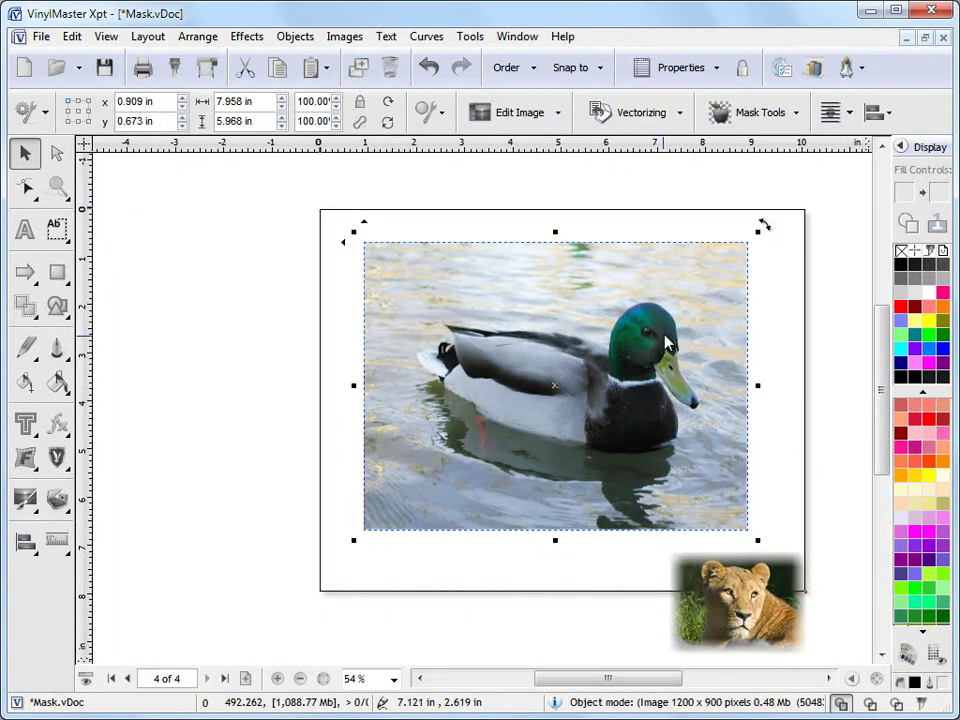
{"action": "left_click_drag", "start_coordinate": [668, 347], "coordinate": [657, 347]}
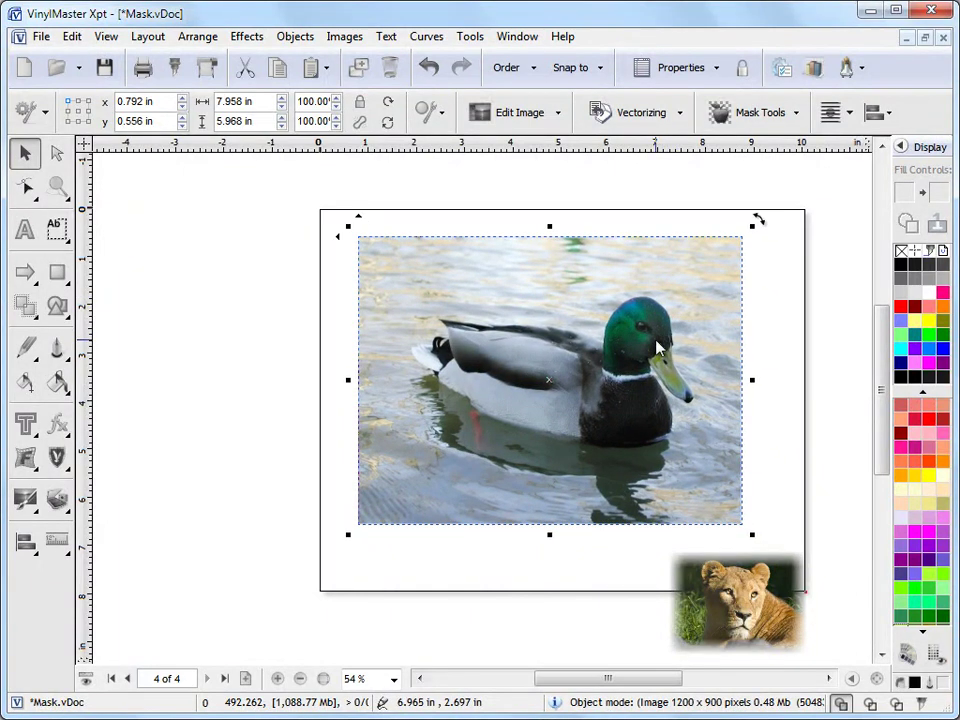
Open the duck photo in the Mask Editor via Mask Tools > Create/Edit Mask.
{"action": "left_click", "coordinate": [750, 113]}
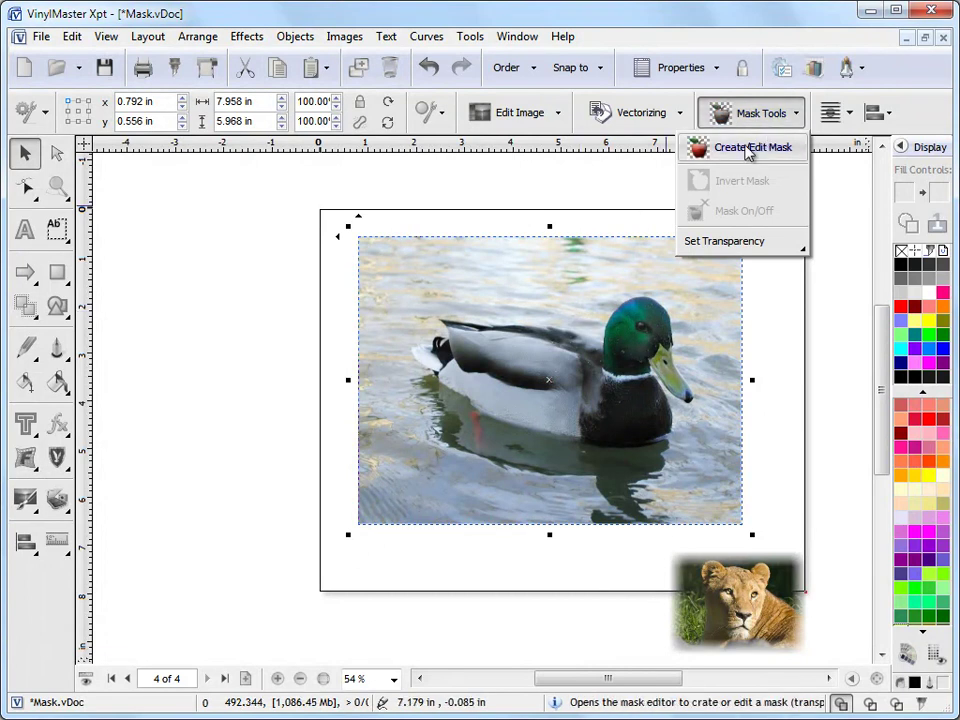
{"action": "left_click", "coordinate": [748, 150]}
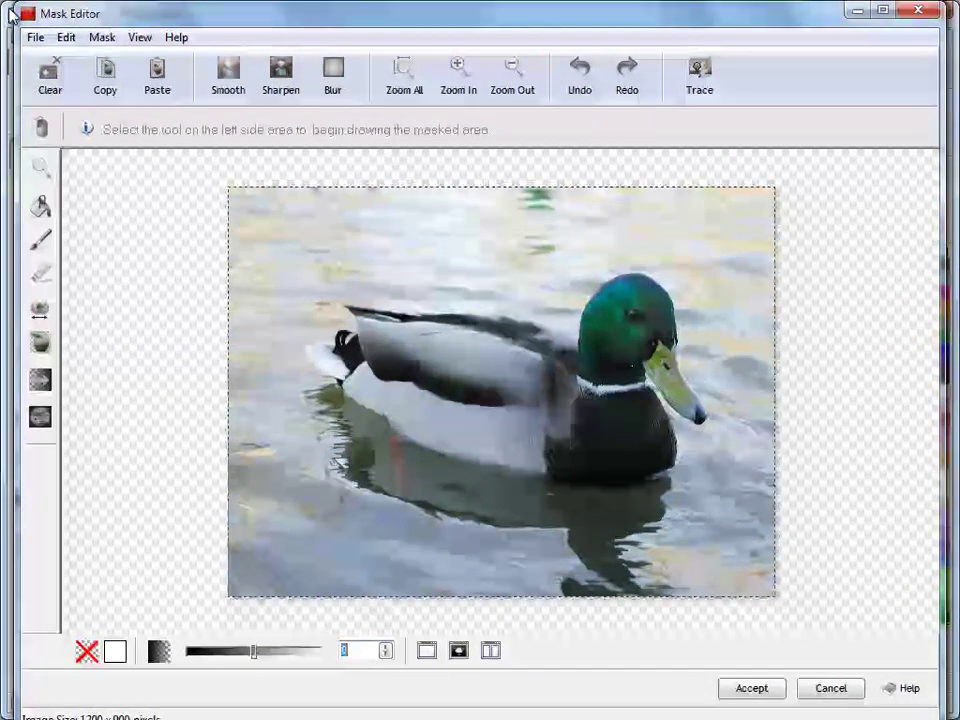
{"action": "left_click_drag", "start_coordinate": [17, 7], "coordinate": [119, 30]}
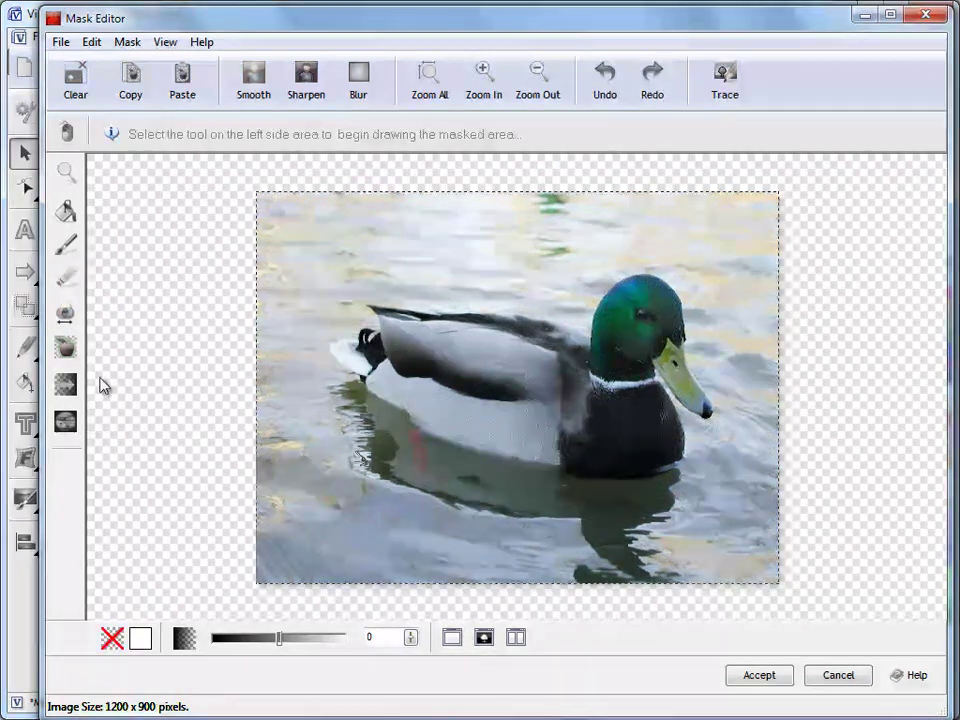
Erase the water along the duck photo's top and bottom edges with a 90-wide eraser.
{"action": "left_click", "coordinate": [66, 278]}
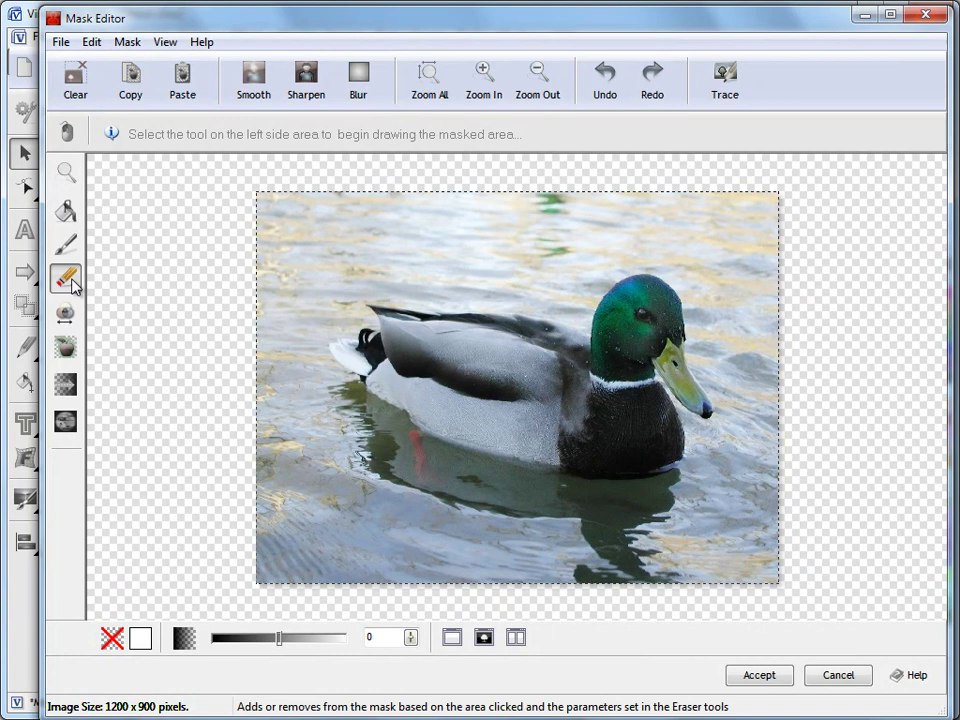
{"action": "left_click_drag", "start_coordinate": [182, 130], "coordinate": [199, 90]}
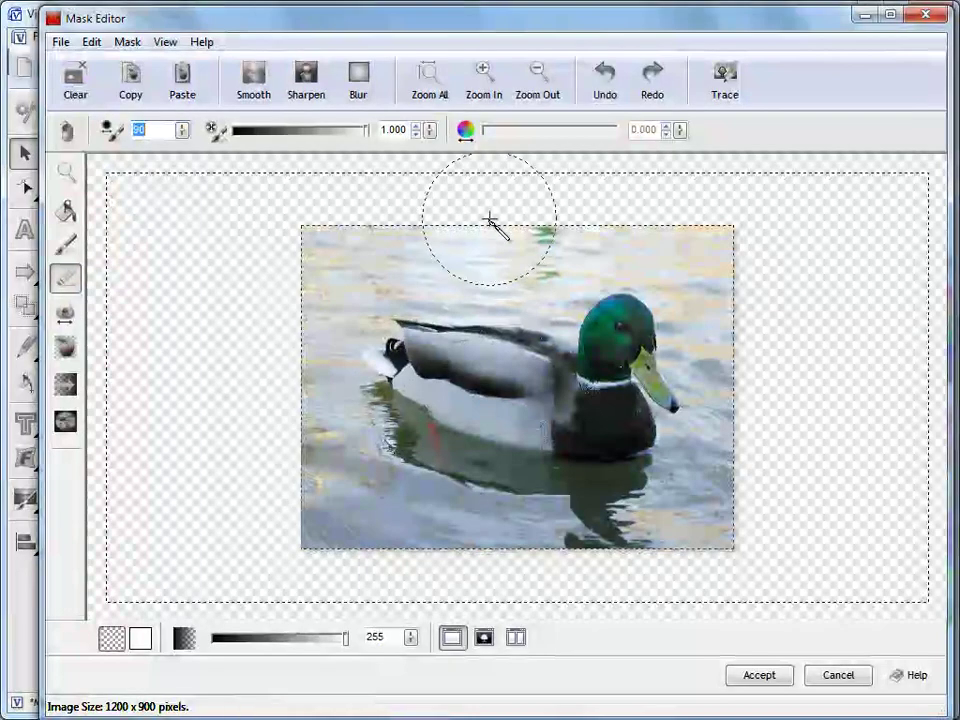
{"action": "mouse_move", "coordinate": [491, 219]}
{"action": "left_mouse_down"}
{"action": "mouse_move", "coordinate": [359, 222]}
{"action": "mouse_move", "coordinate": [317, 235]}
{"action": "mouse_move", "coordinate": [285, 262]}
{"action": "mouse_move", "coordinate": [266, 327]}
{"action": "mouse_move", "coordinate": [268, 401]}
{"action": "mouse_move", "coordinate": [272, 432]}
{"action": "mouse_move", "coordinate": [307, 482]}
{"action": "mouse_move", "coordinate": [376, 518]}
{"action": "mouse_move", "coordinate": [574, 566]}
{"action": "mouse_move", "coordinate": [676, 563]}
{"action": "mouse_move", "coordinate": [737, 538]}
{"action": "mouse_move", "coordinate": [784, 468]}
{"action": "mouse_move", "coordinate": [784, 402]}
{"action": "mouse_move", "coordinate": [756, 271]}
{"action": "mouse_move", "coordinate": [729, 211]}
{"action": "mouse_move", "coordinate": [677, 185]}
{"action": "mouse_move", "coordinate": [582, 167]}
{"action": "mouse_move", "coordinate": [528, 181]}
{"action": "mouse_move", "coordinate": [478, 216]}
{"action": "mouse_move", "coordinate": [618, 177]}
{"action": "mouse_move", "coordinate": [505, 196]}
{"action": "left_mouse_up"}
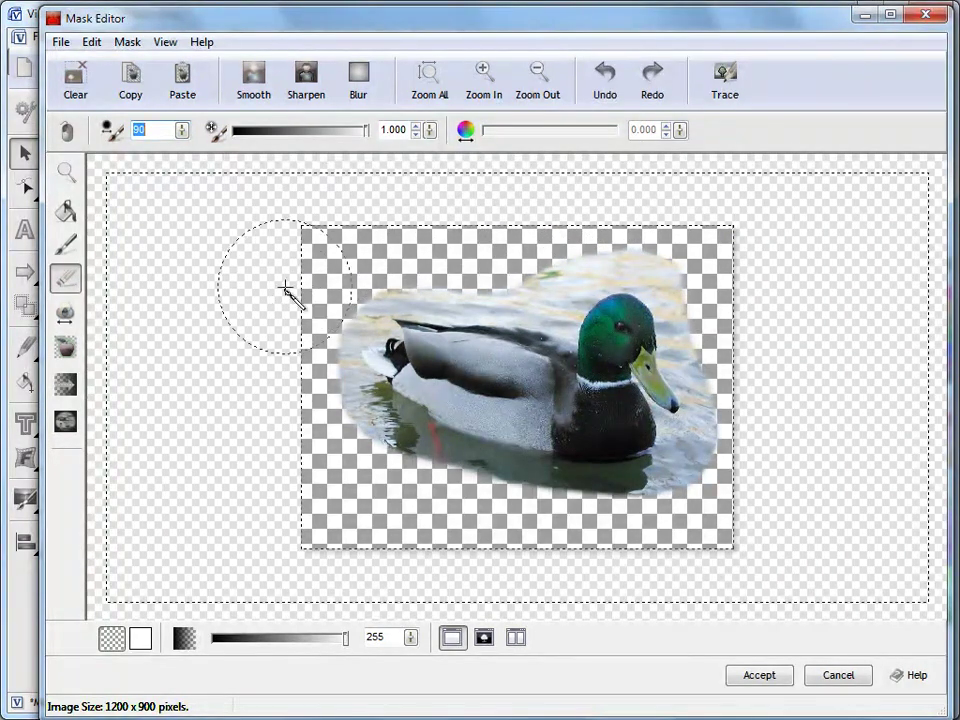
{"action": "mouse_move", "coordinate": [298, 478]}
{"action": "left_mouse_down"}
{"action": "mouse_move", "coordinate": [294, 450]}
{"action": "mouse_move", "coordinate": [364, 499]}
{"action": "mouse_move", "coordinate": [508, 549]}
{"action": "mouse_move", "coordinate": [629, 553]}
{"action": "mouse_move", "coordinate": [754, 529]}
{"action": "left_mouse_up"}
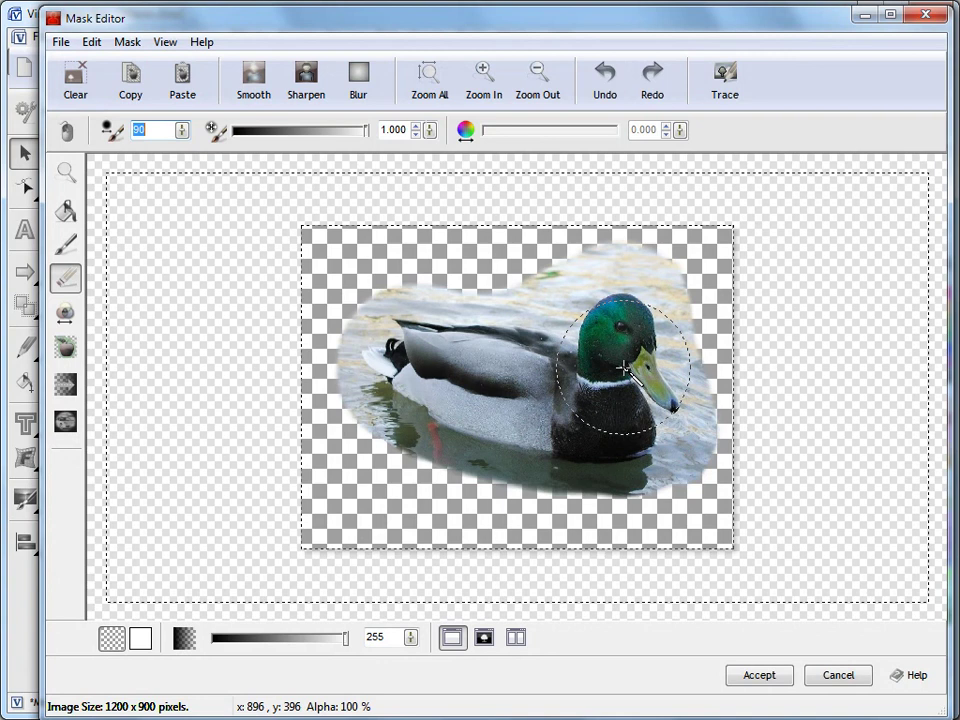
Blur the duck's mask, check it in mask-only view, and accept it.
{"action": "left_click", "coordinate": [358, 95]}
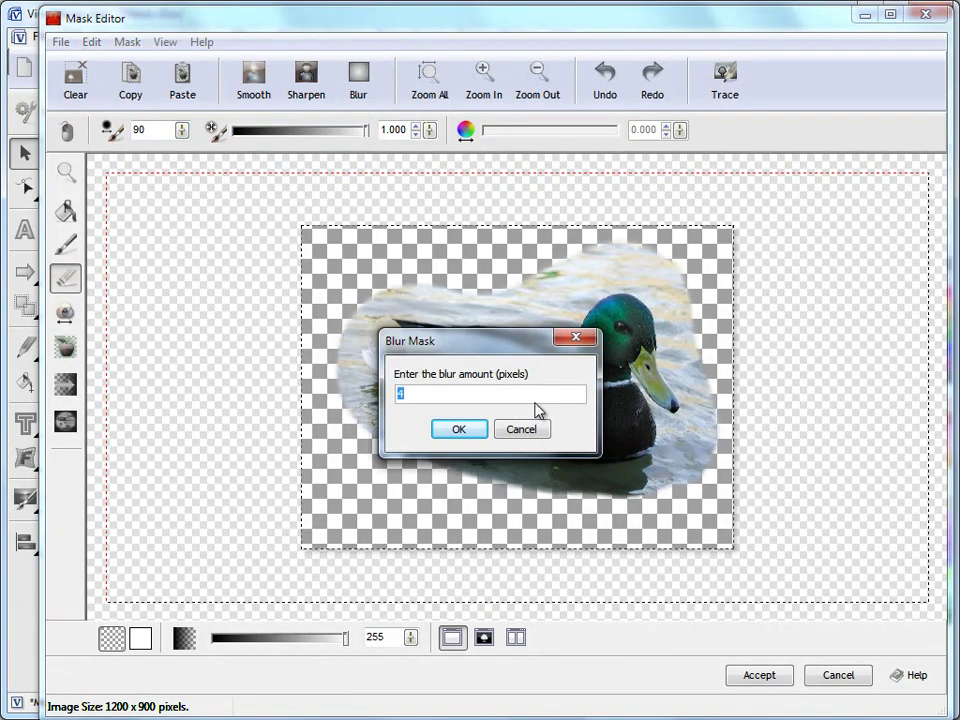
{"action": "key", "text": "Return"}
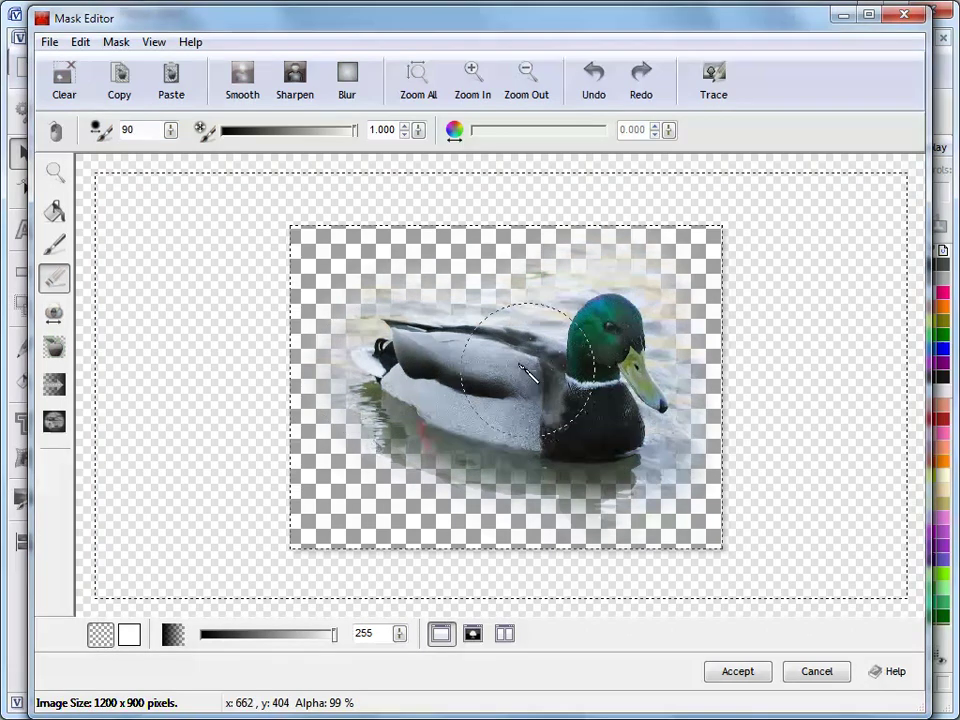
{"action": "left_click", "coordinate": [472, 633]}
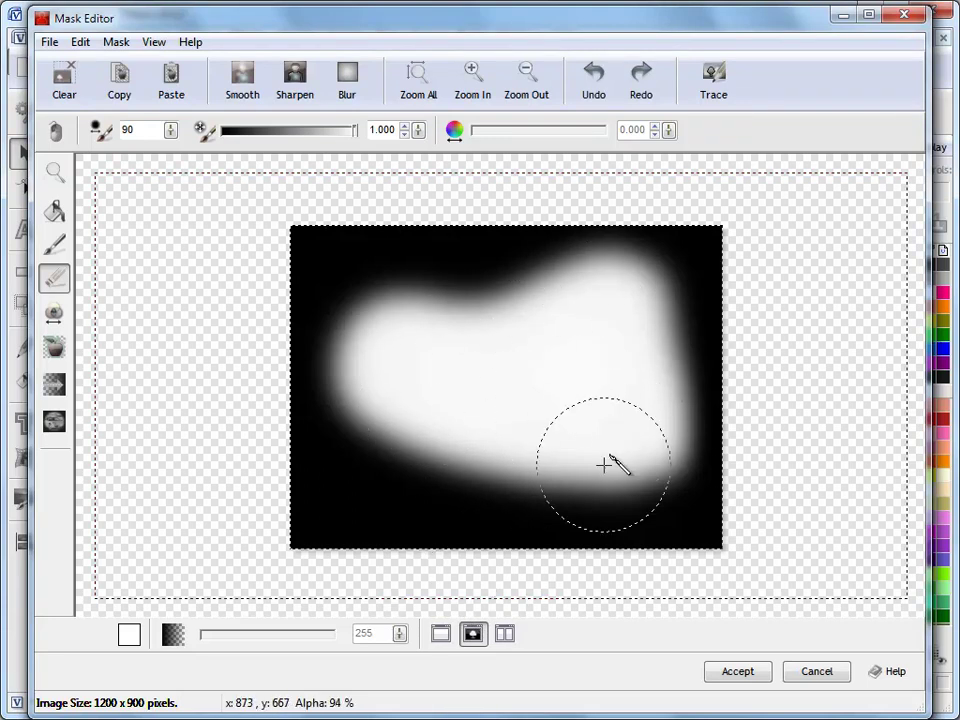
{"action": "left_click", "coordinate": [441, 633]}
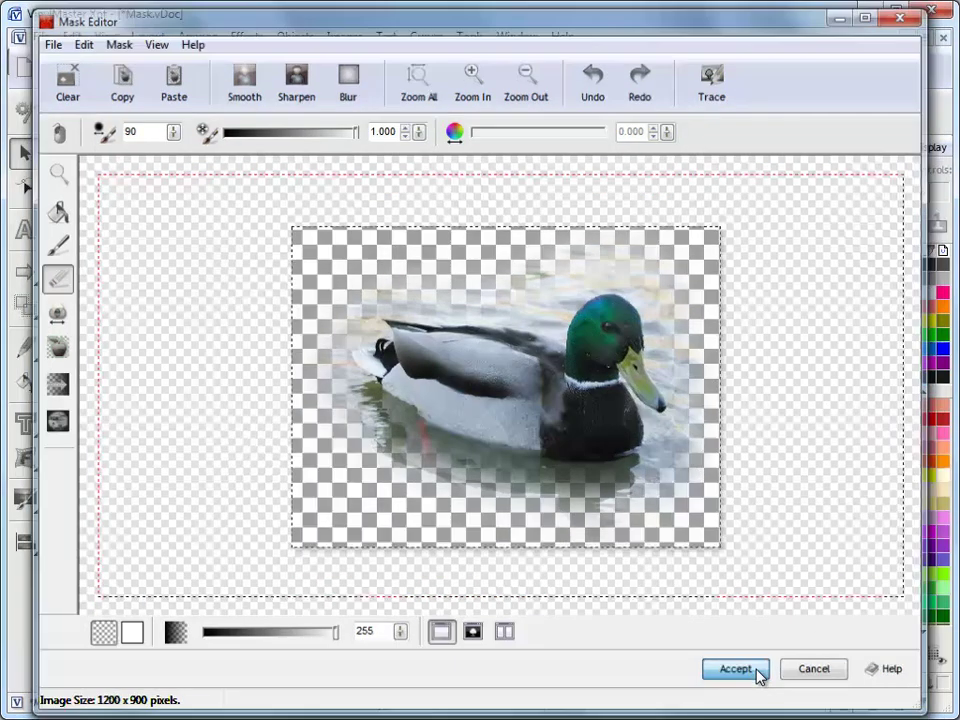
{"action": "left_click", "coordinate": [740, 672]}
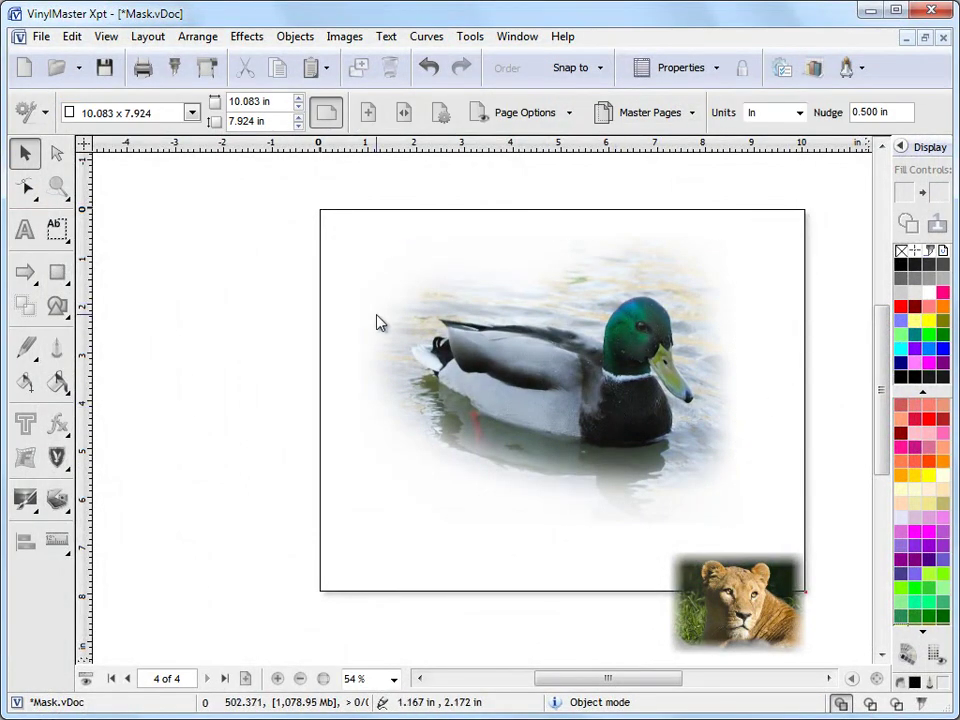
Reopen the duck's mask and paint out the water below it with a 0.525-softness brush.
{"action": "left_click", "coordinate": [557, 354]}
{"action": "left_click", "coordinate": [716, 118]}
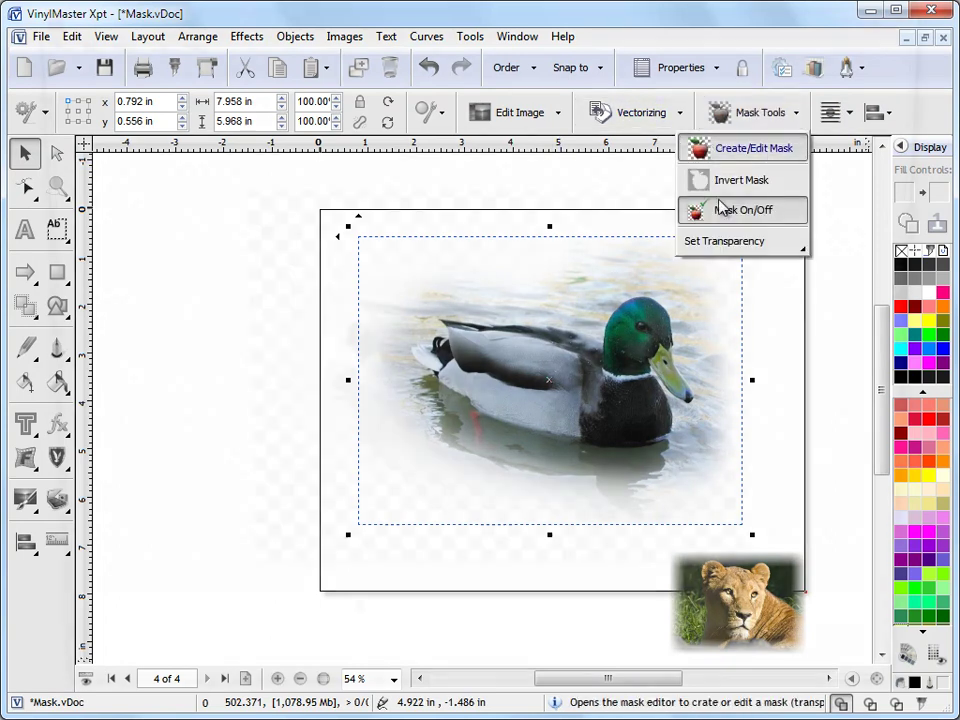
{"action": "left_click", "coordinate": [745, 147]}
{"action": "left_click", "coordinate": [43, 241]}
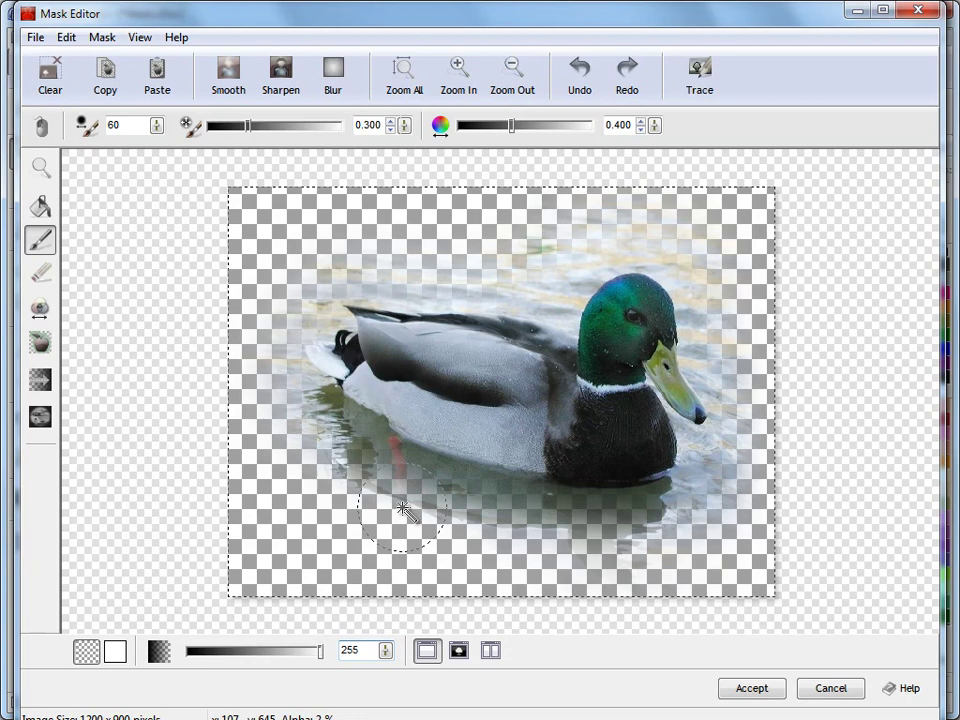
{"action": "left_click_drag", "start_coordinate": [250, 130], "coordinate": [284, 129]}
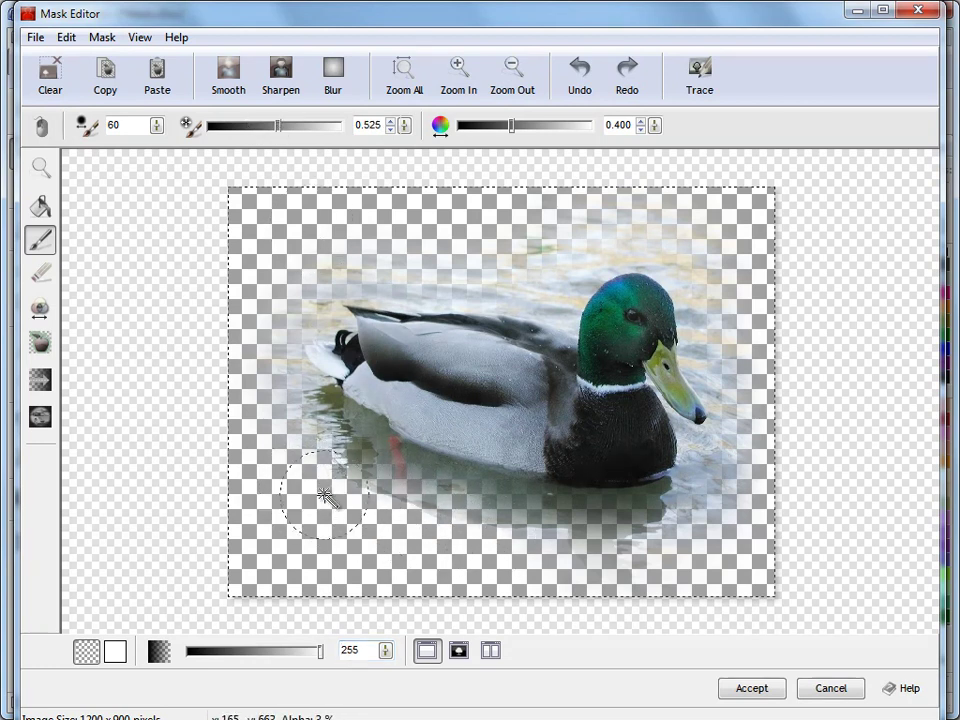
{"action": "mouse_move", "coordinate": [430, 512]}
{"action": "left_mouse_down"}
{"action": "mouse_move", "coordinate": [630, 525]}
{"action": "mouse_move", "coordinate": [724, 457]}
{"action": "mouse_move", "coordinate": [739, 343]}
{"action": "mouse_move", "coordinate": [725, 305]}
{"action": "mouse_move", "coordinate": [636, 219]}
{"action": "mouse_move", "coordinate": [544, 272]}
{"action": "mouse_move", "coordinate": [334, 264]}
{"action": "mouse_move", "coordinate": [262, 340]}
{"action": "mouse_move", "coordinate": [400, 503]}
{"action": "mouse_move", "coordinate": [317, 450]}
{"action": "mouse_move", "coordinate": [508, 531]}
{"action": "mouse_move", "coordinate": [729, 508]}
{"action": "mouse_move", "coordinate": [322, 482]}
{"action": "mouse_move", "coordinate": [343, 456]}
{"action": "mouse_move", "coordinate": [268, 322]}
{"action": "mouse_move", "coordinate": [253, 262]}
{"action": "mouse_move", "coordinate": [297, 262]}
{"action": "left_mouse_up"}
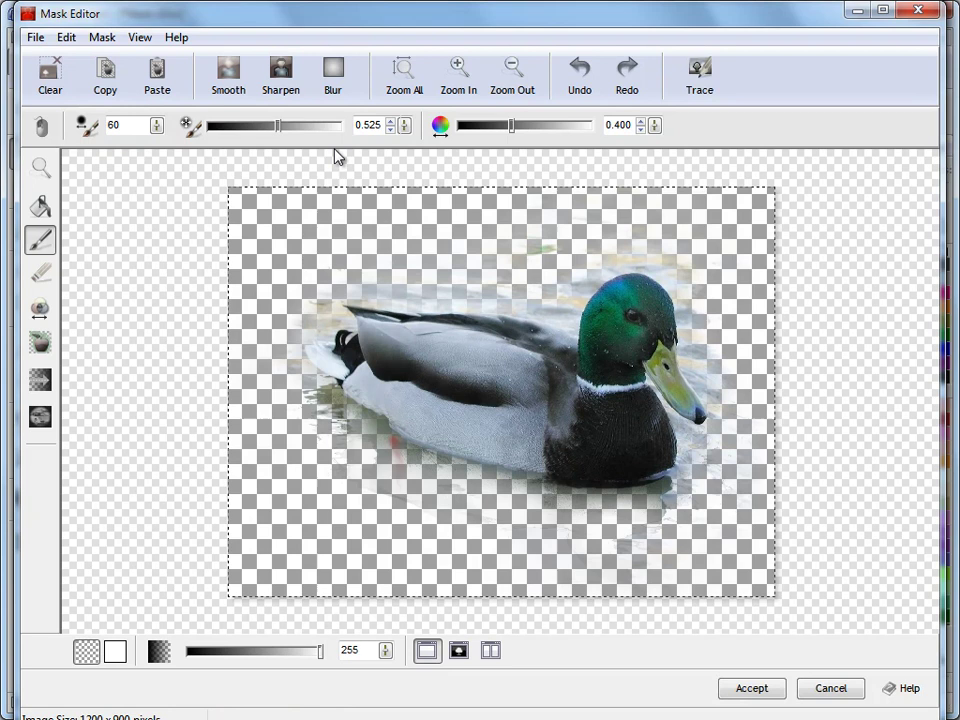
Blur the duck mask by 5, check the mask view, and accept it.
{"action": "left_click", "coordinate": [345, 78]}
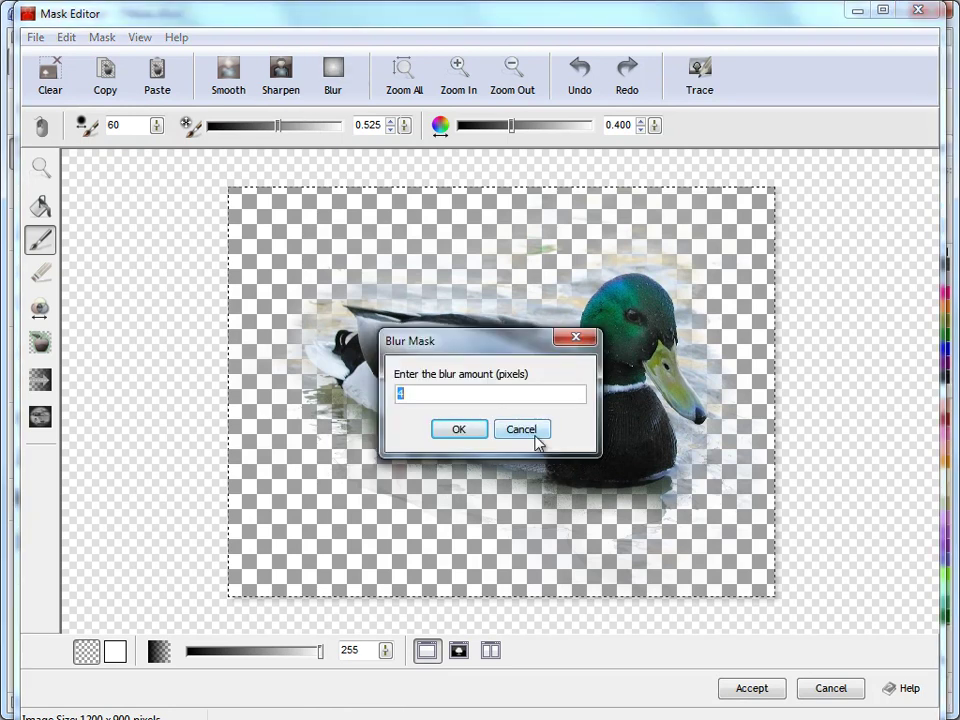
{"action": "type", "text": "5"}
{"action": "key", "text": "Return"}
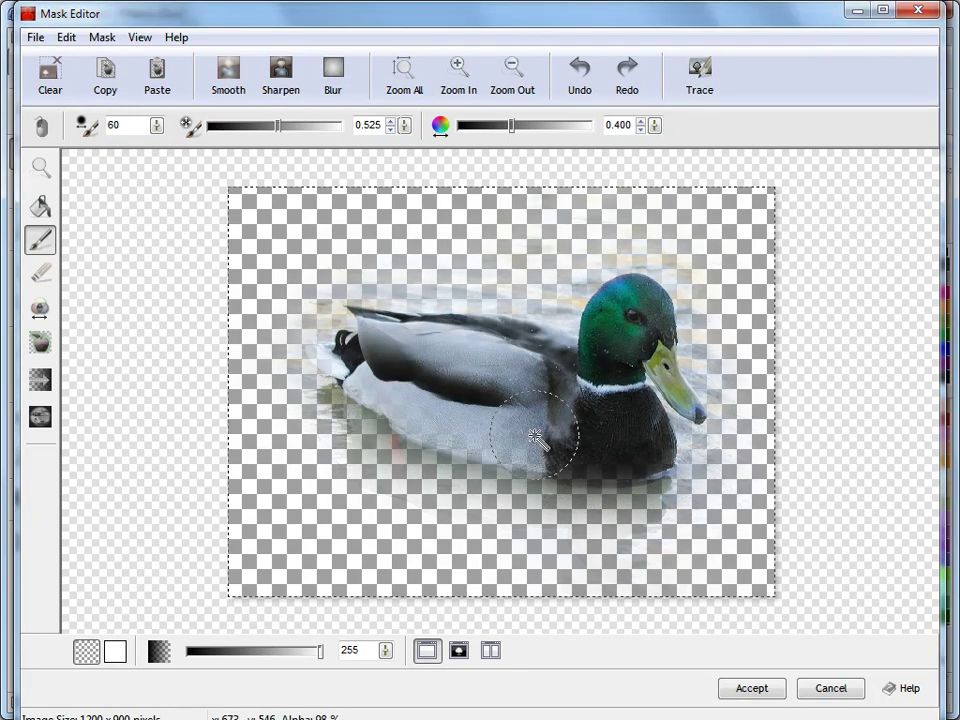
{"action": "left_click", "coordinate": [458, 651]}
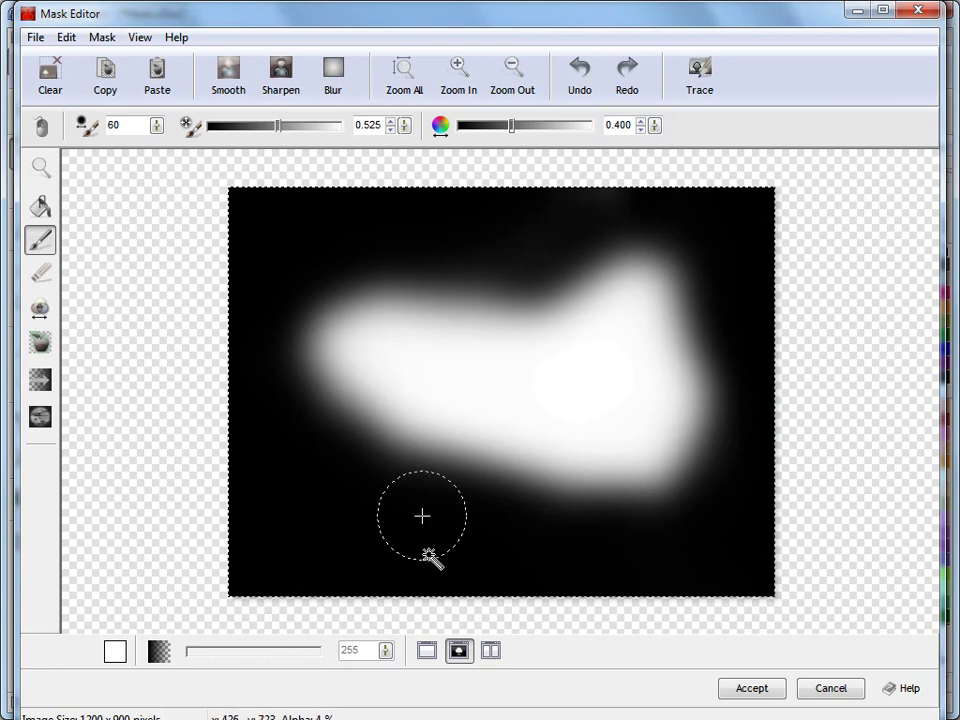
{"action": "left_click", "coordinate": [426, 651]}
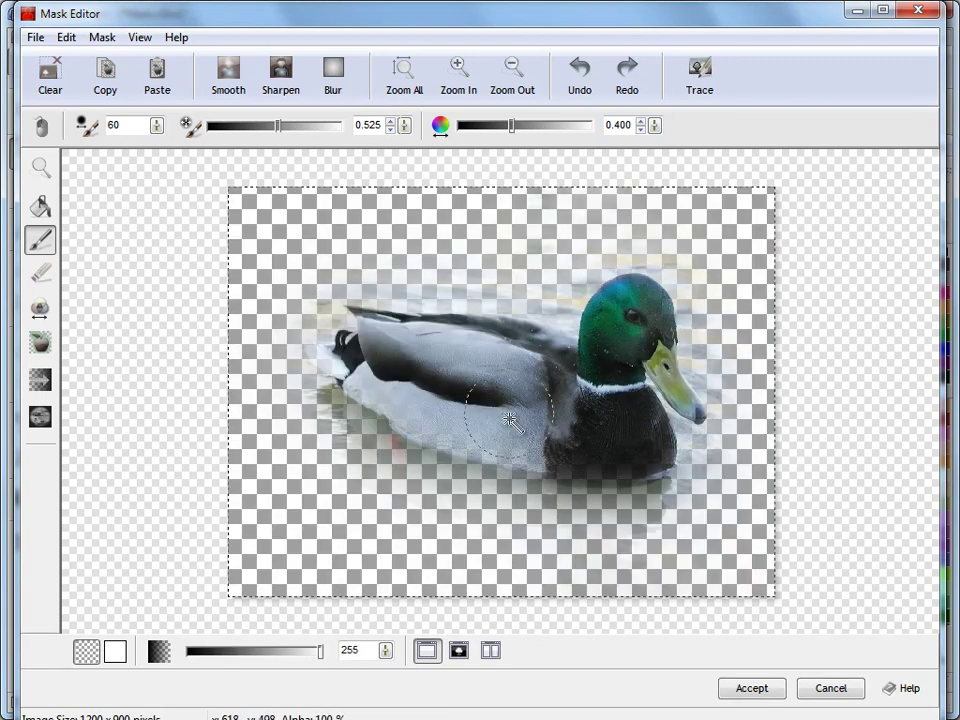
{"action": "left_click", "coordinate": [756, 689]}
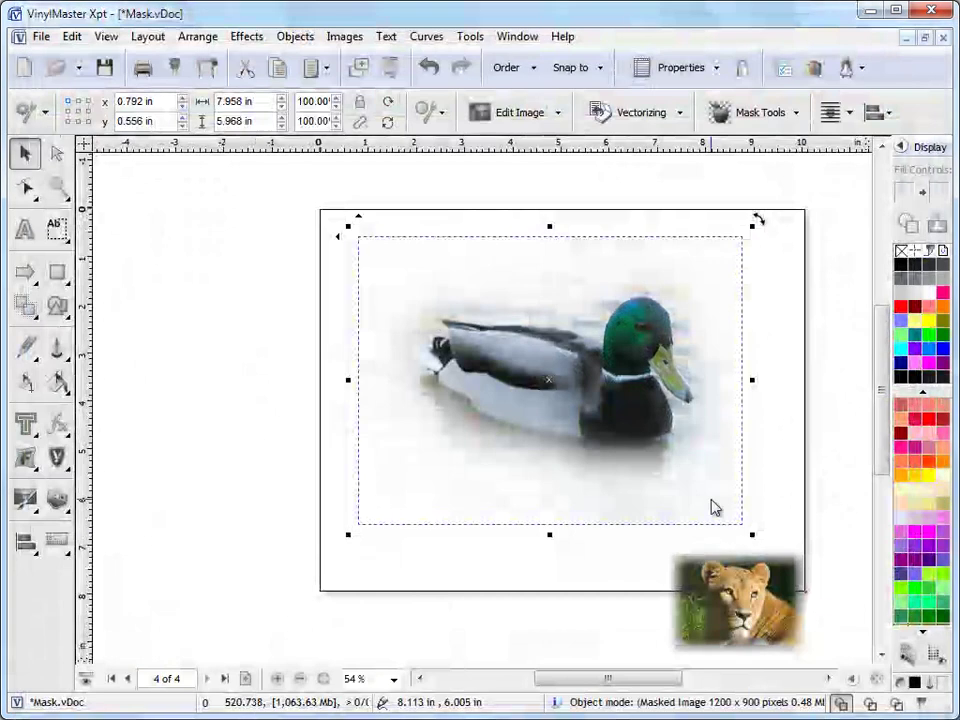
Turn Duotone on for the masked duck photo.
{"action": "left_click", "coordinate": [778, 426]}
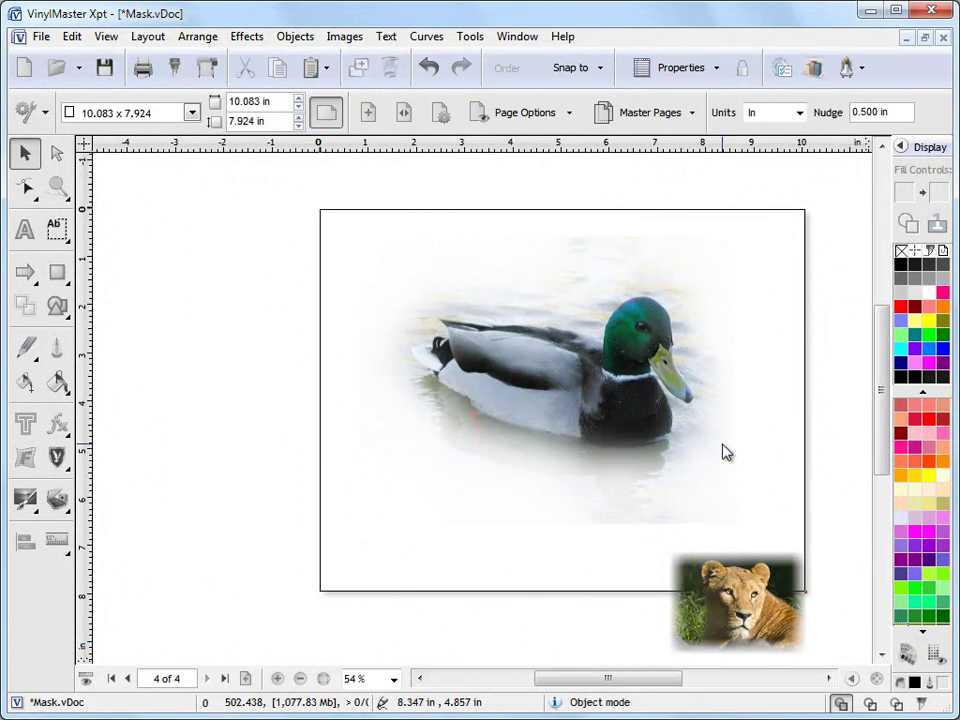
{"action": "left_click", "coordinate": [446, 267]}
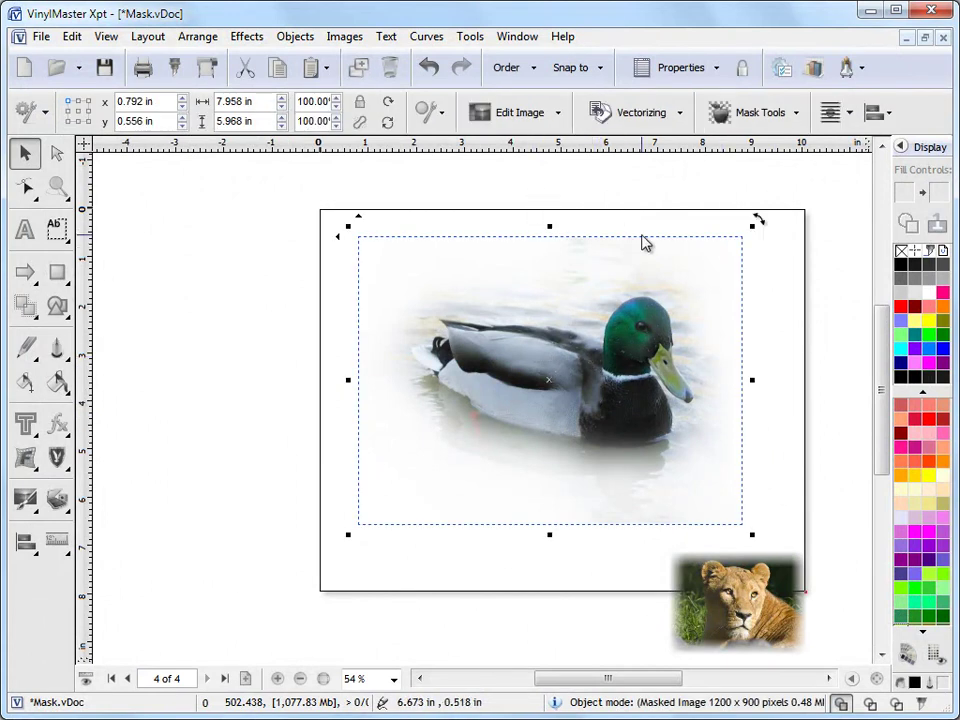
{"action": "left_click", "coordinate": [551, 116]}
{"action": "left_click", "coordinate": [535, 293]}
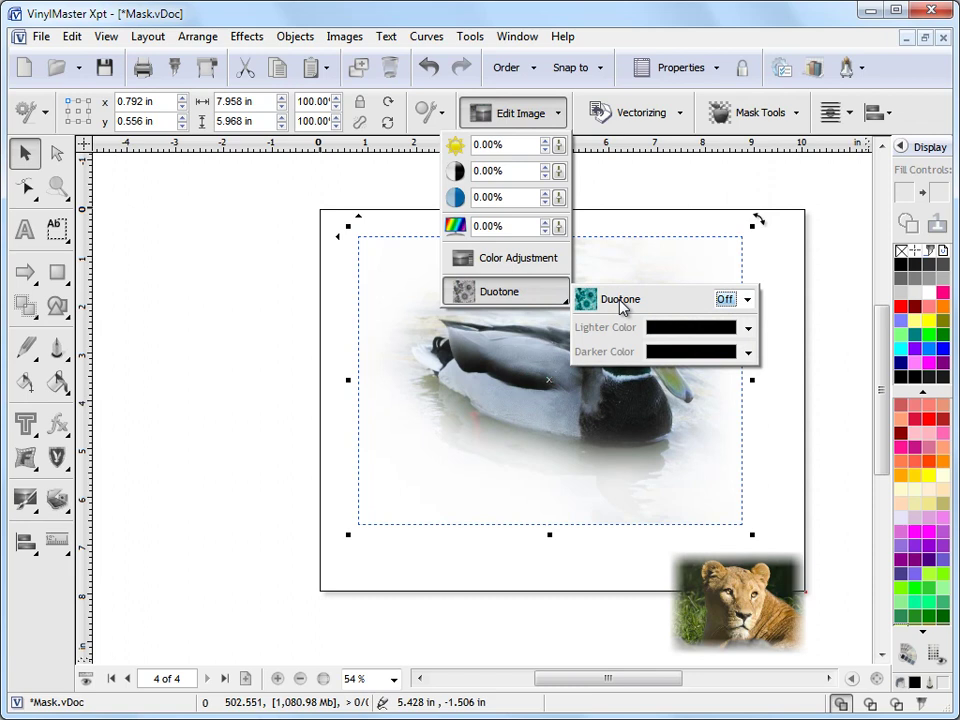
{"action": "left_click", "coordinate": [746, 299]}
{"action": "left_click", "coordinate": [727, 332]}
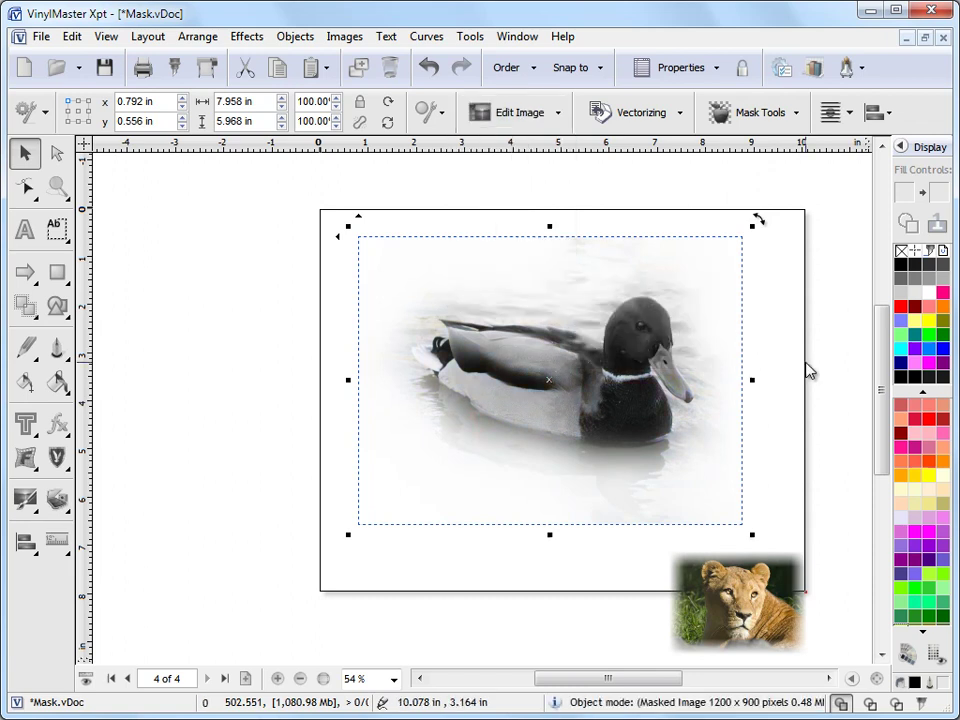
Set the duotone's Darker Color to an olive shade.
{"action": "left_click", "coordinate": [558, 114]}
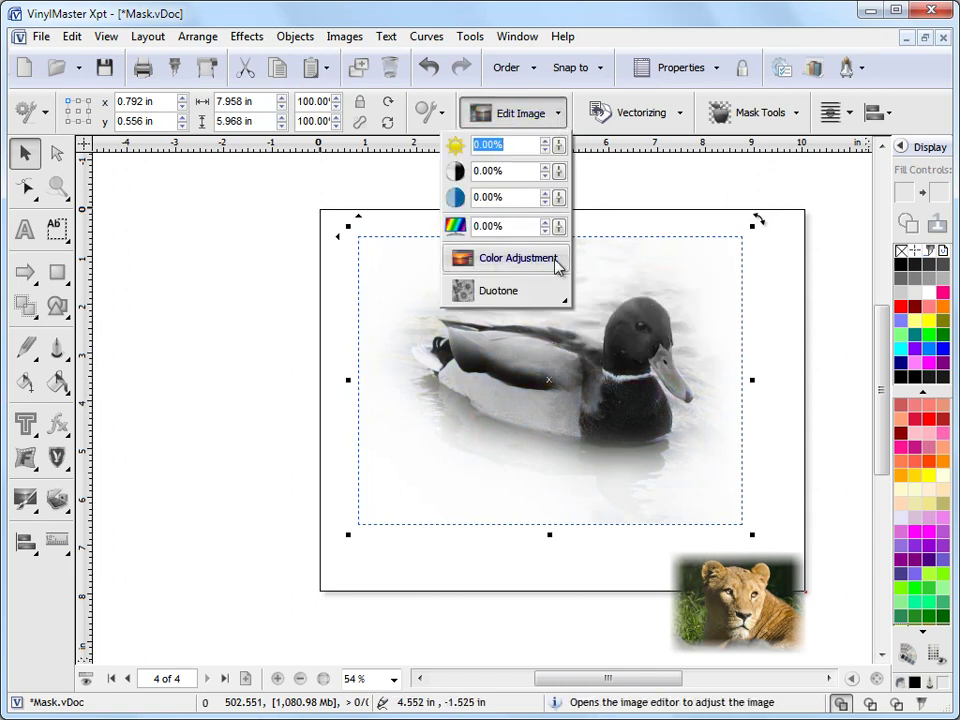
{"action": "left_click", "coordinate": [530, 291]}
{"action": "left_click", "coordinate": [748, 352]}
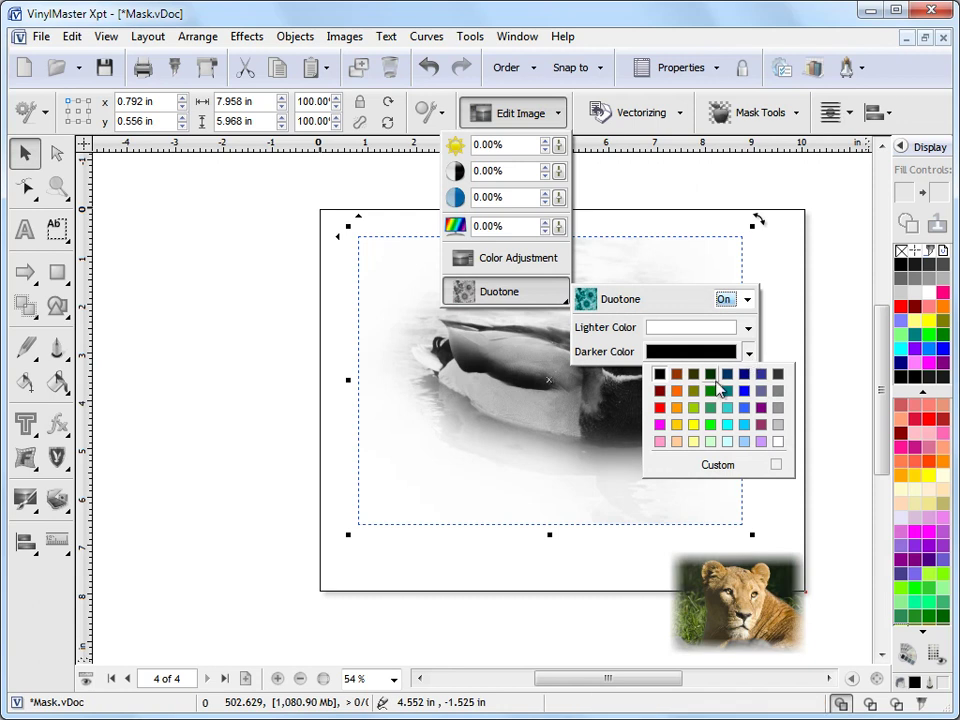
{"action": "left_click", "coordinate": [694, 391]}
{"action": "left_click", "coordinate": [747, 354]}
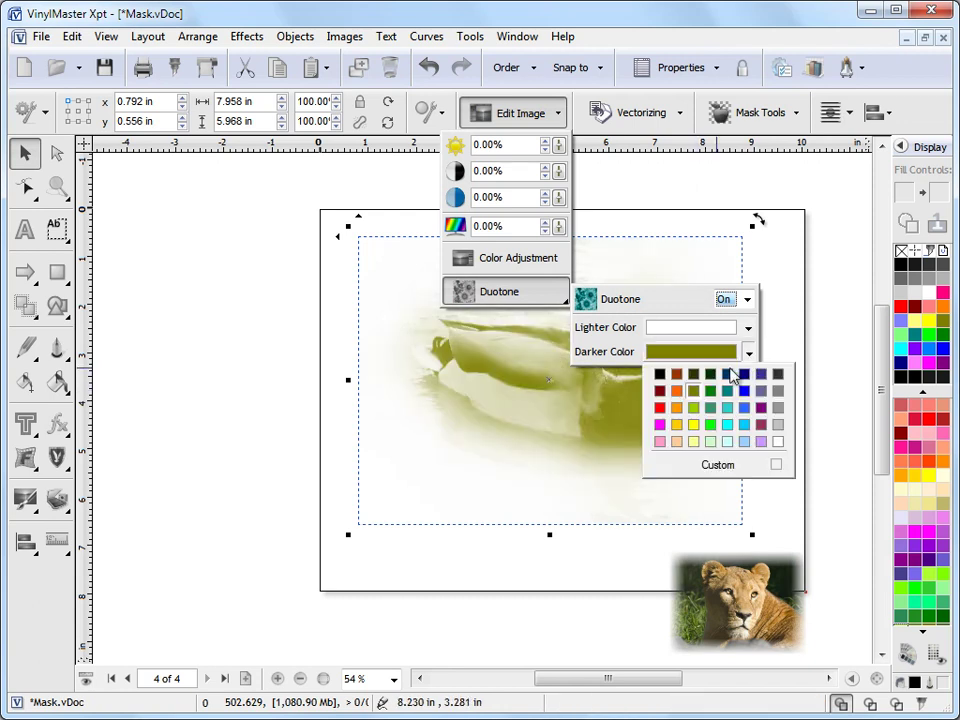
{"action": "left_click", "coordinate": [694, 376]}
{"action": "left_click", "coordinate": [799, 388]}
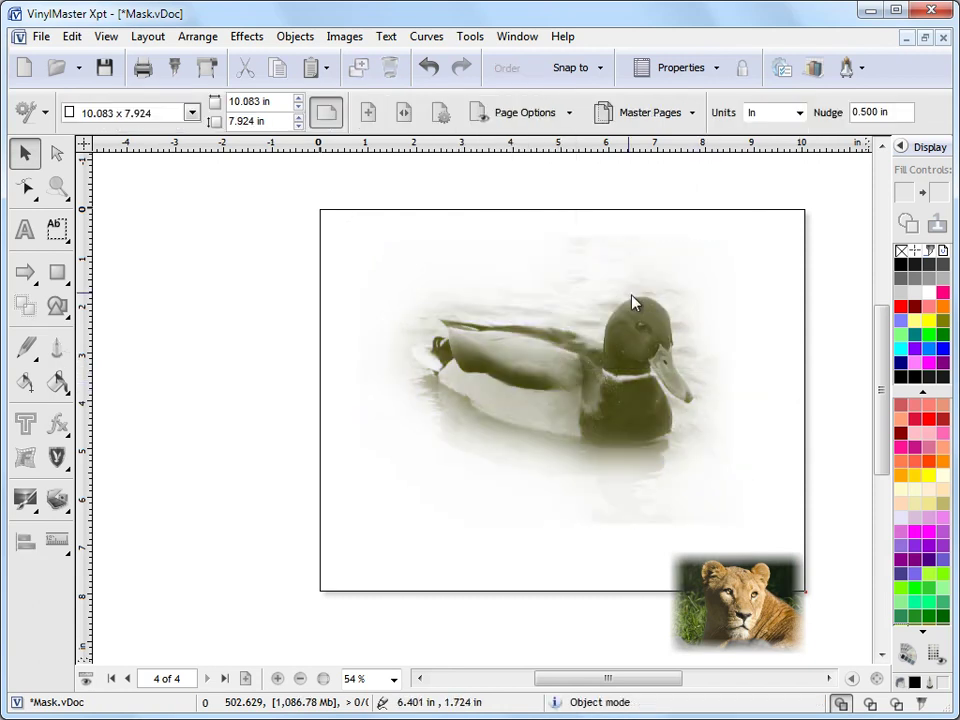
Nudge the duck up-left and the lion slightly right and up.
{"action": "left_click_drag", "start_coordinate": [623, 446], "coordinate": [603, 430]}
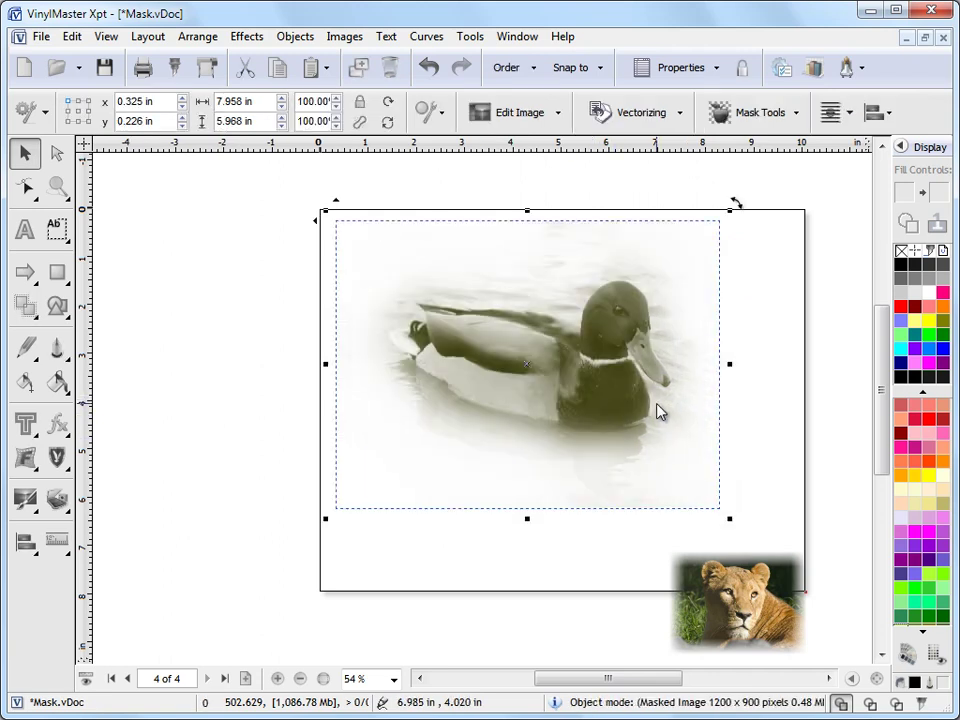
{"action": "left_click", "coordinate": [782, 366]}
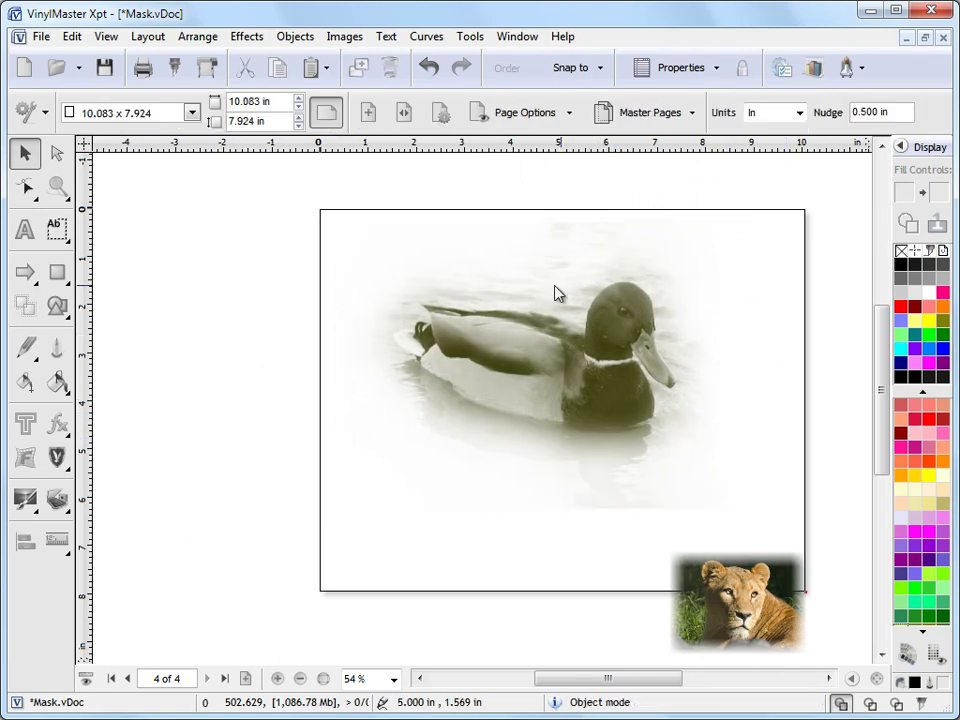
{"action": "left_click_drag", "start_coordinate": [776, 597], "coordinate": [788, 592]}
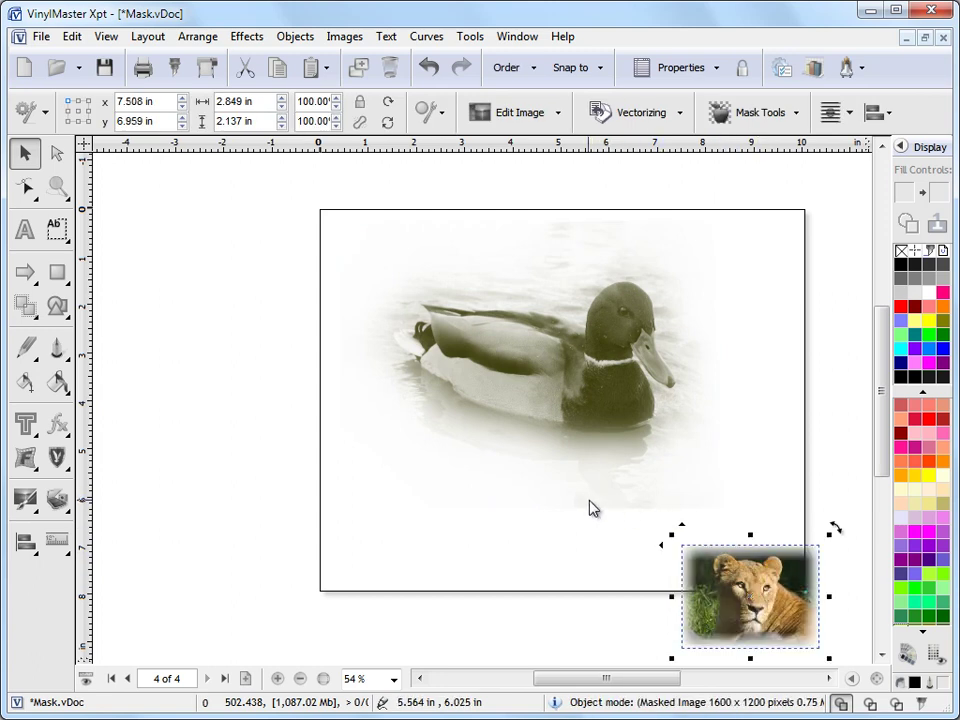
Retouch the duck's mask with the brush and eraser in mask view, then accept it.
{"action": "left_click", "coordinate": [645, 512]}
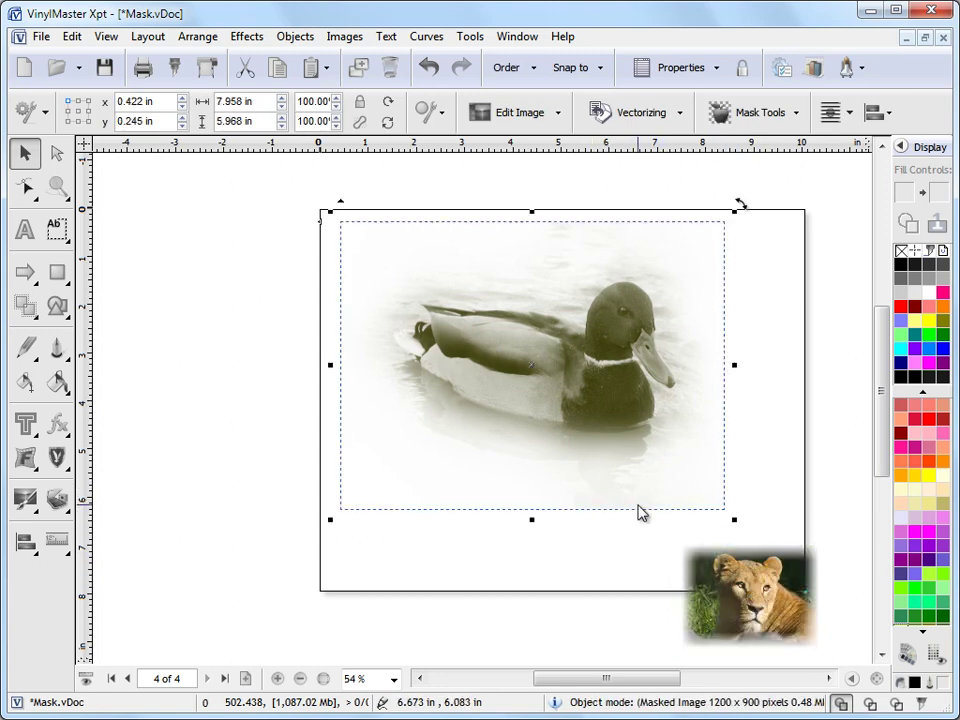
{"action": "left_click", "coordinate": [750, 113]}
{"action": "left_click", "coordinate": [740, 148]}
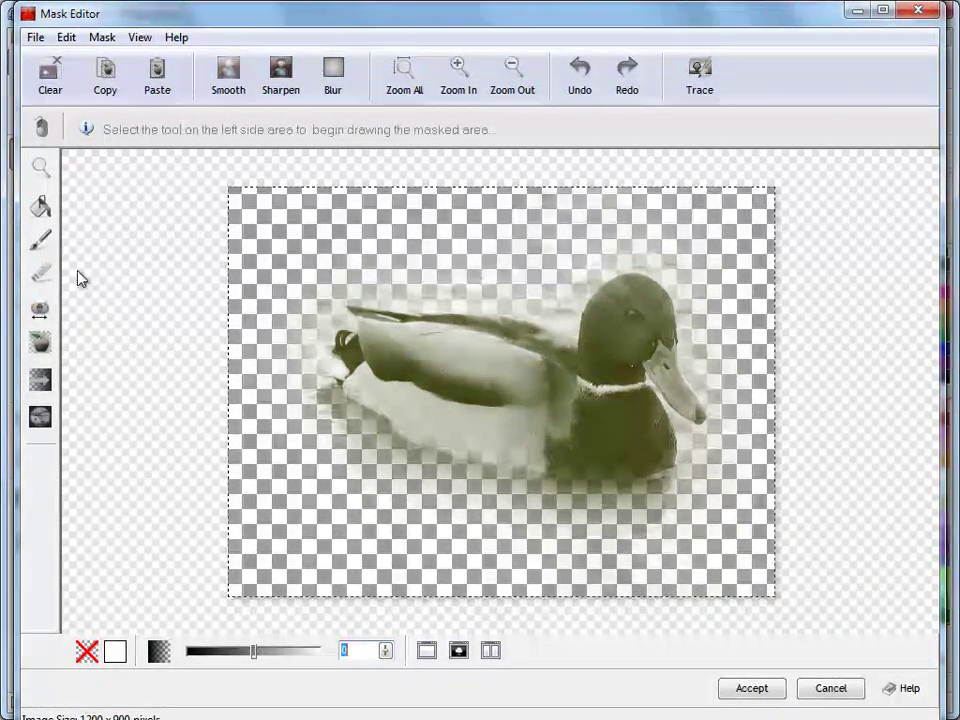
{"action": "left_click", "coordinate": [41, 245]}
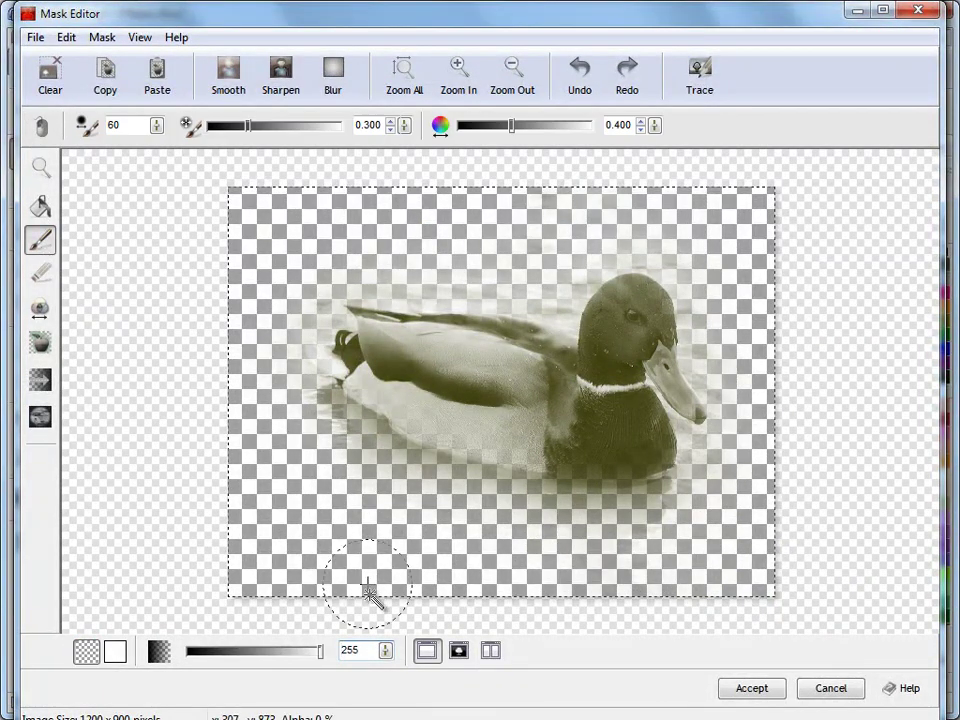
{"action": "left_click", "coordinate": [458, 650]}
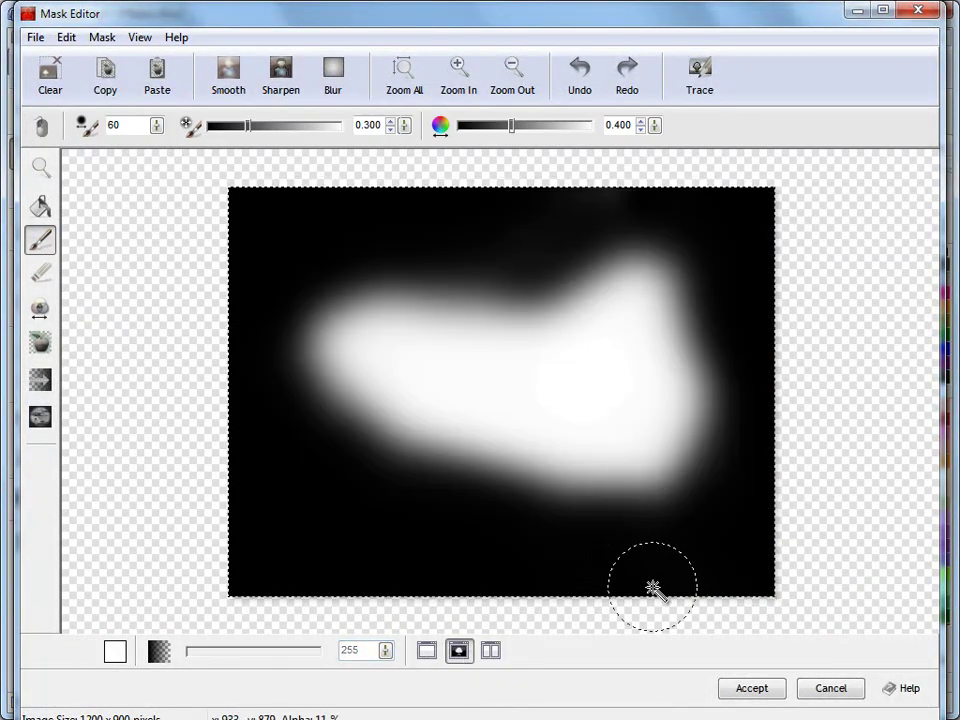
{"action": "left_click", "coordinate": [41, 273]}
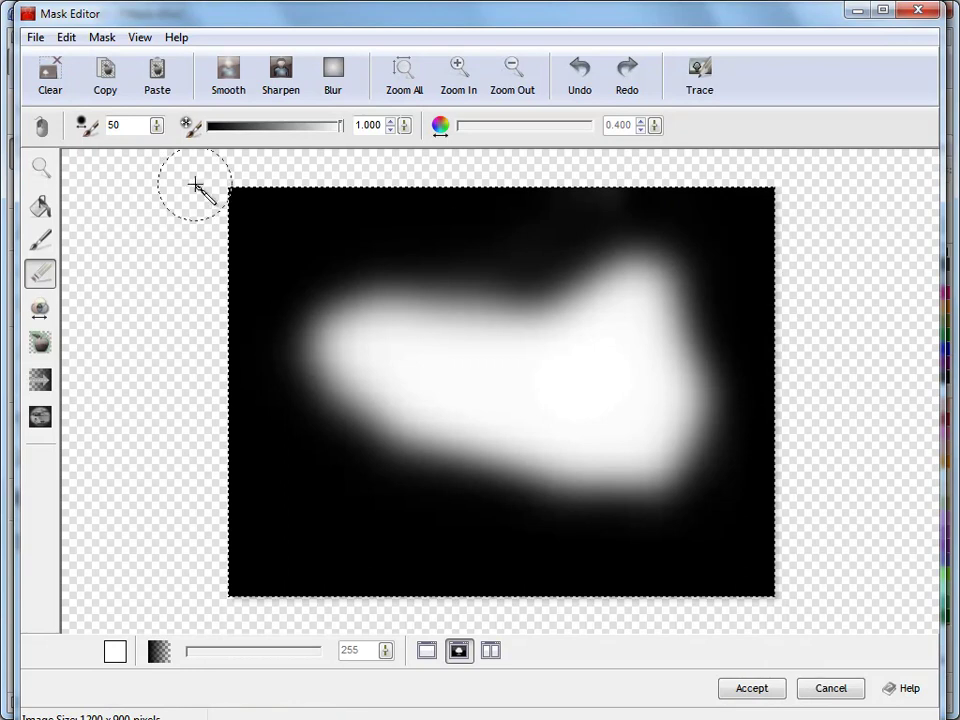
{"action": "left_click", "coordinate": [760, 688]}
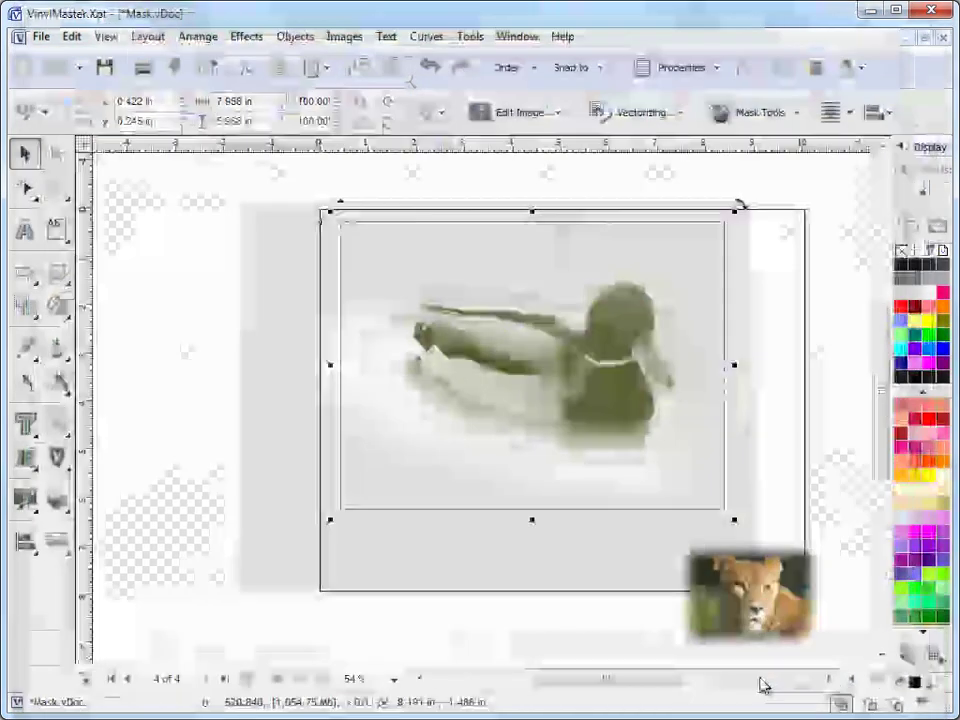
Move the duck back to the page centre and tuck the lion into the bottom-right corner.
{"action": "left_click", "coordinate": [806, 489]}
{"action": "left_click_drag", "start_coordinate": [656, 424], "coordinate": [414, 400]}
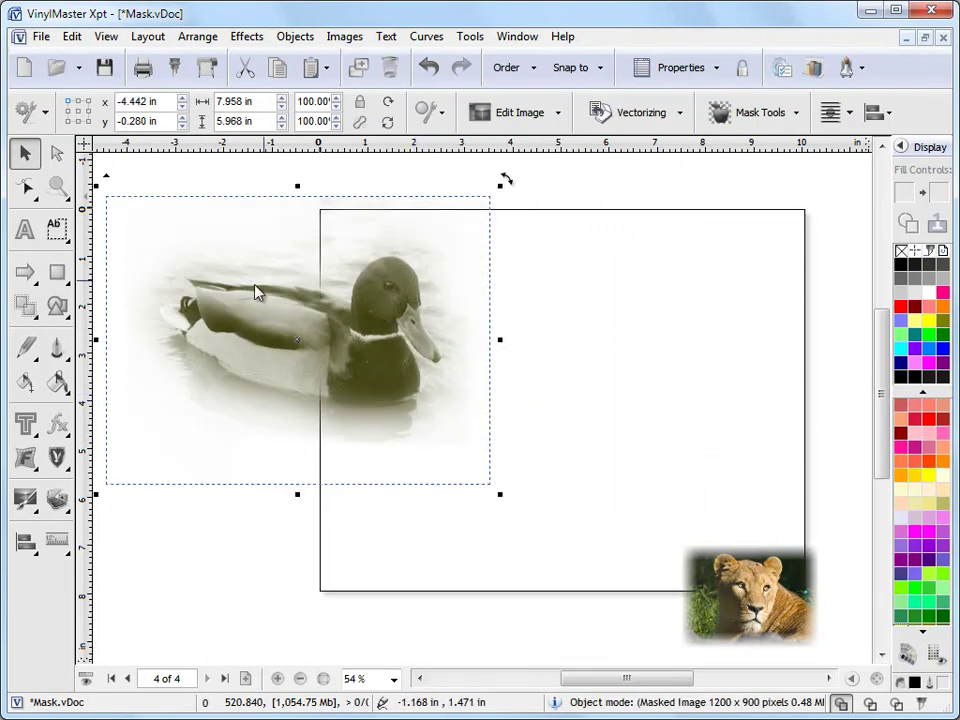
{"action": "left_click_drag", "start_coordinate": [255, 291], "coordinate": [620, 386]}
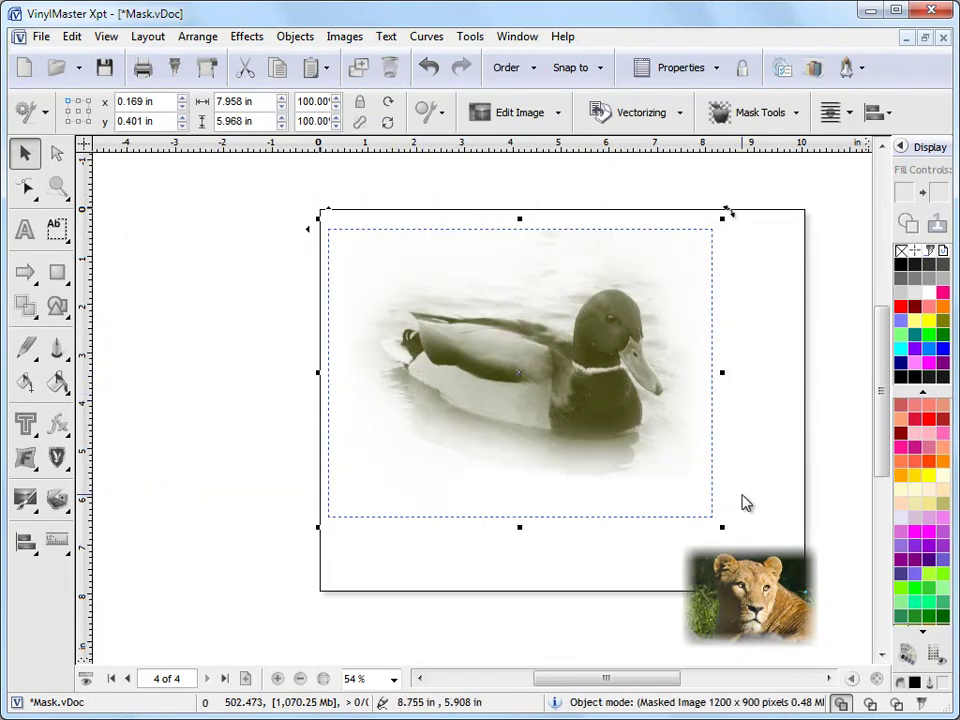
{"action": "left_click", "coordinate": [769, 416]}
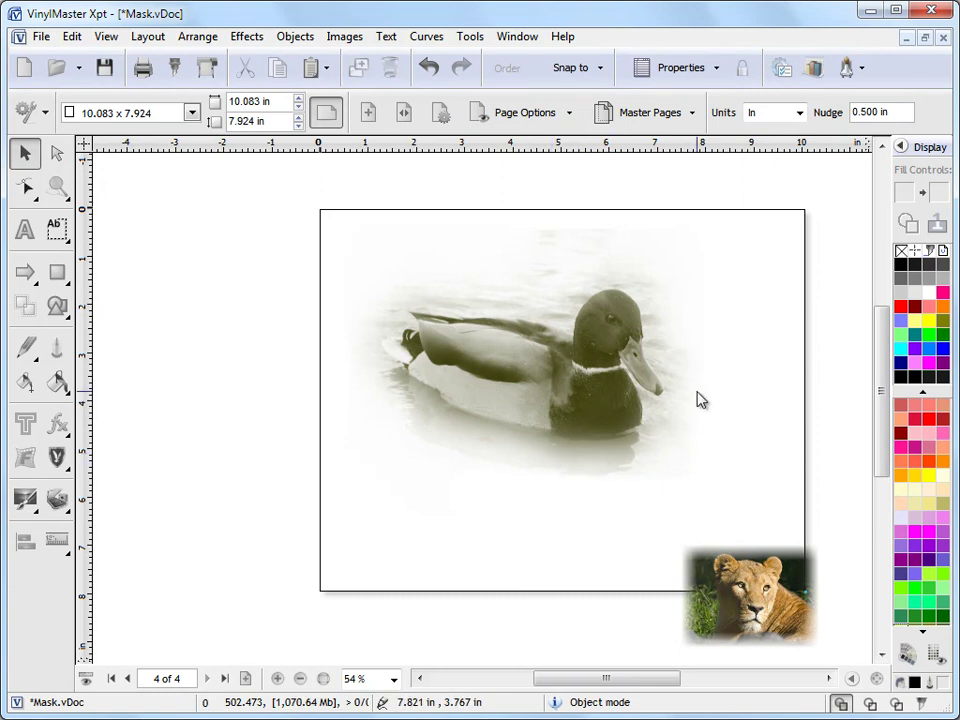
{"action": "left_click_drag", "start_coordinate": [716, 562], "coordinate": [688, 532]}
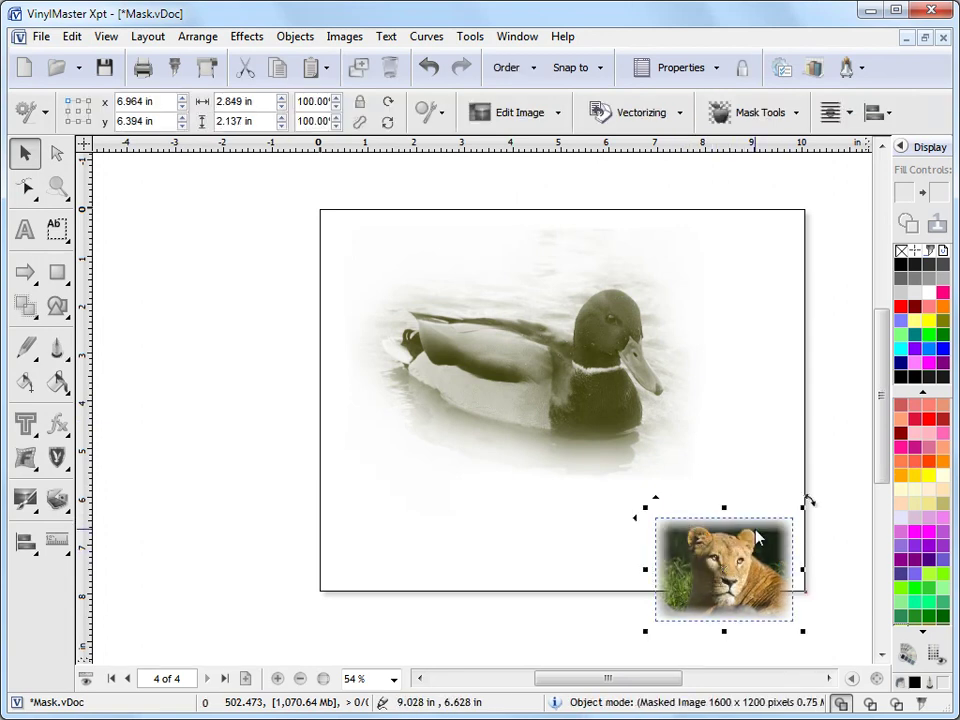
{"action": "left_click", "coordinate": [762, 448]}
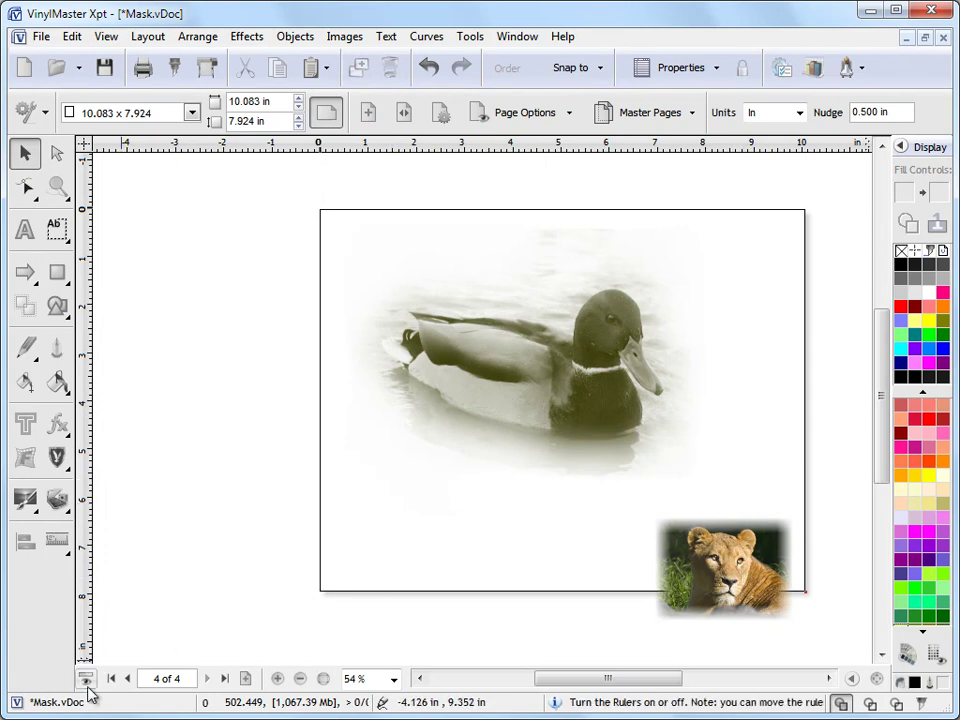
Go back two pages to page 2 and inspect the woman's masked photo.
{"action": "left_click", "coordinate": [127, 678]}
{"action": "left_click", "coordinate": [127, 678]}
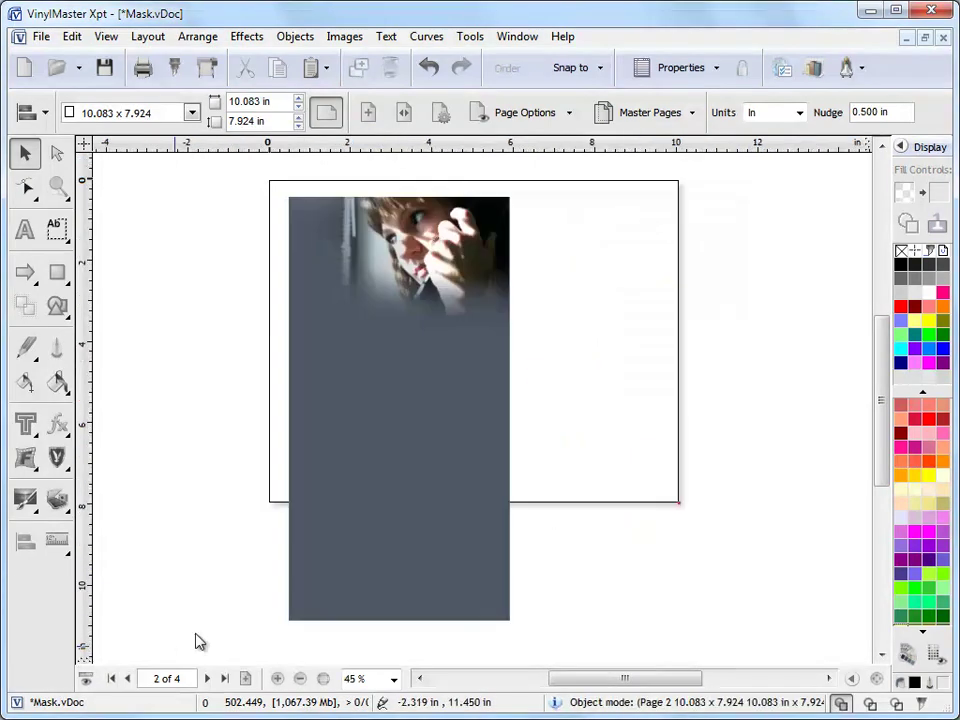
{"action": "left_click", "coordinate": [474, 273]}
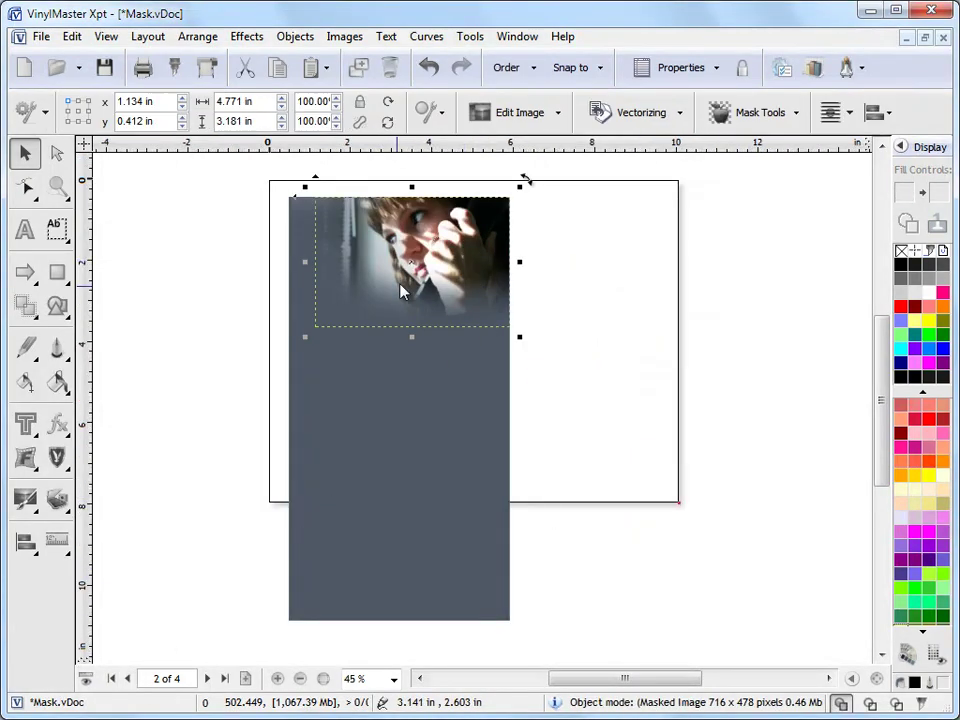
{"action": "left_click", "coordinate": [629, 345]}
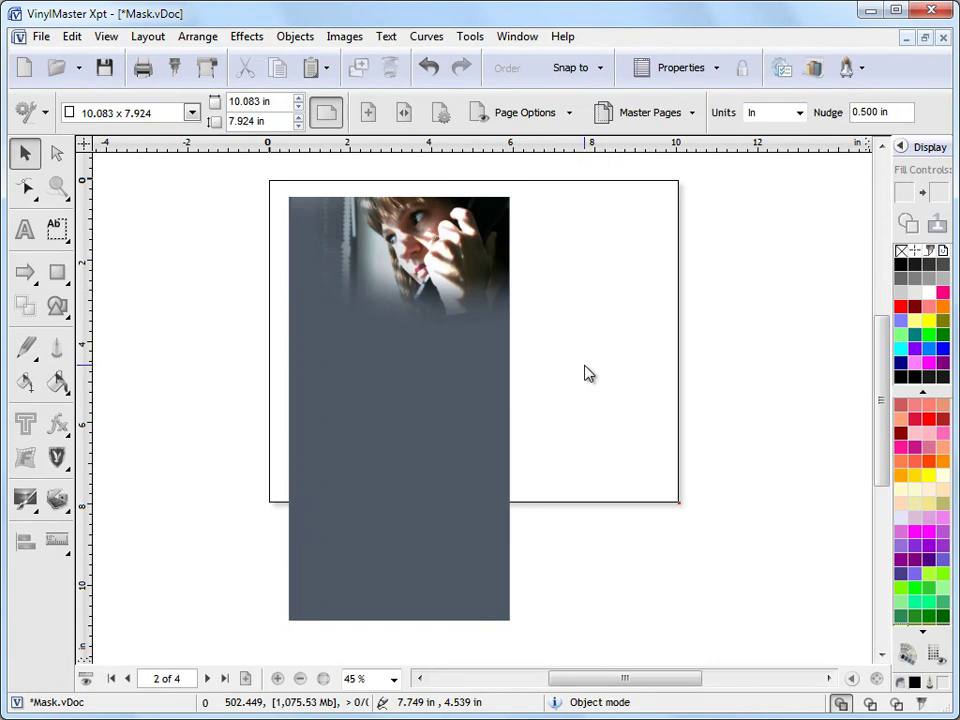
{"action": "left_click", "coordinate": [494, 257]}
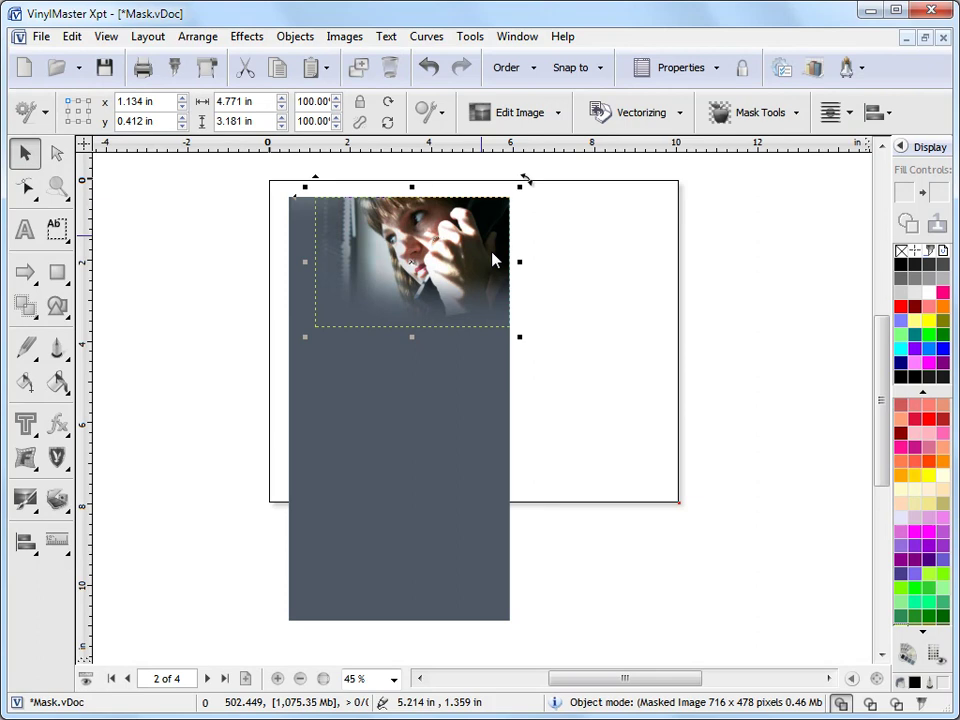
{"action": "left_click", "coordinate": [568, 293]}
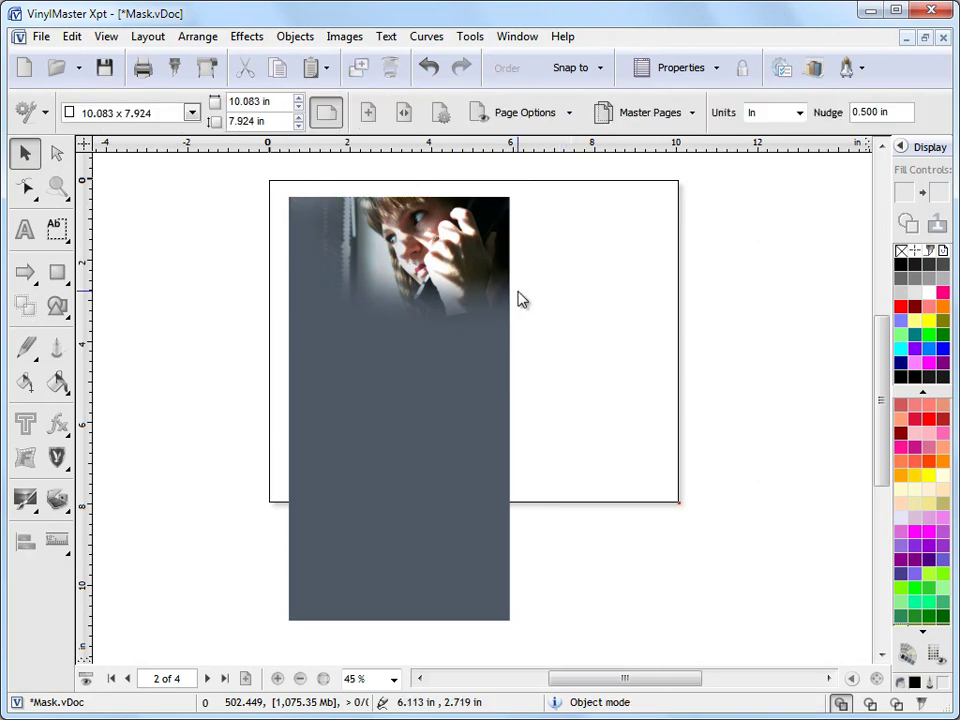
Select the woman's masked photo and bring up the image commands list.
{"action": "left_click", "coordinate": [345, 37]}
{"action": "left_click", "coordinate": [735, 373]}
{"action": "left_click", "coordinate": [505, 212]}
{"action": "left_click", "coordinate": [352, 37]}
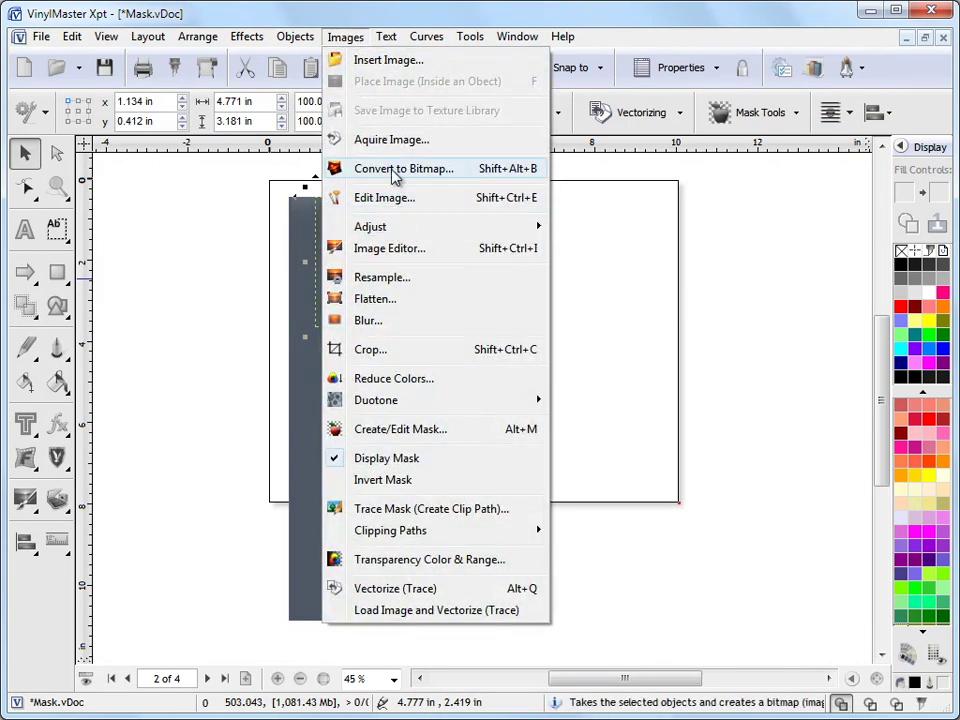
{"action": "left_click", "coordinate": [649, 259]}
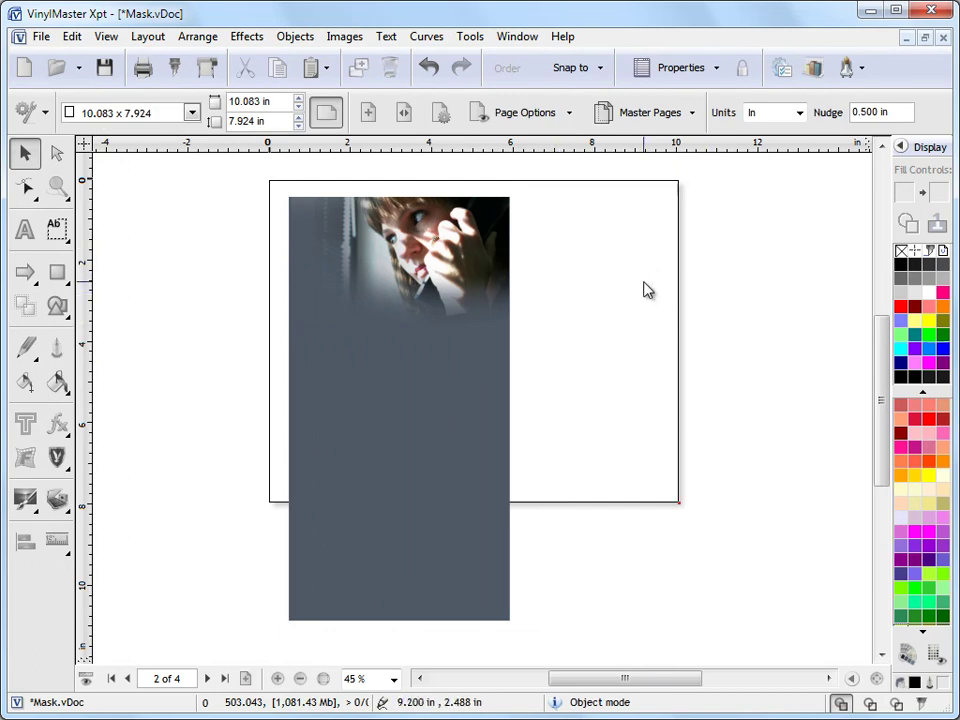